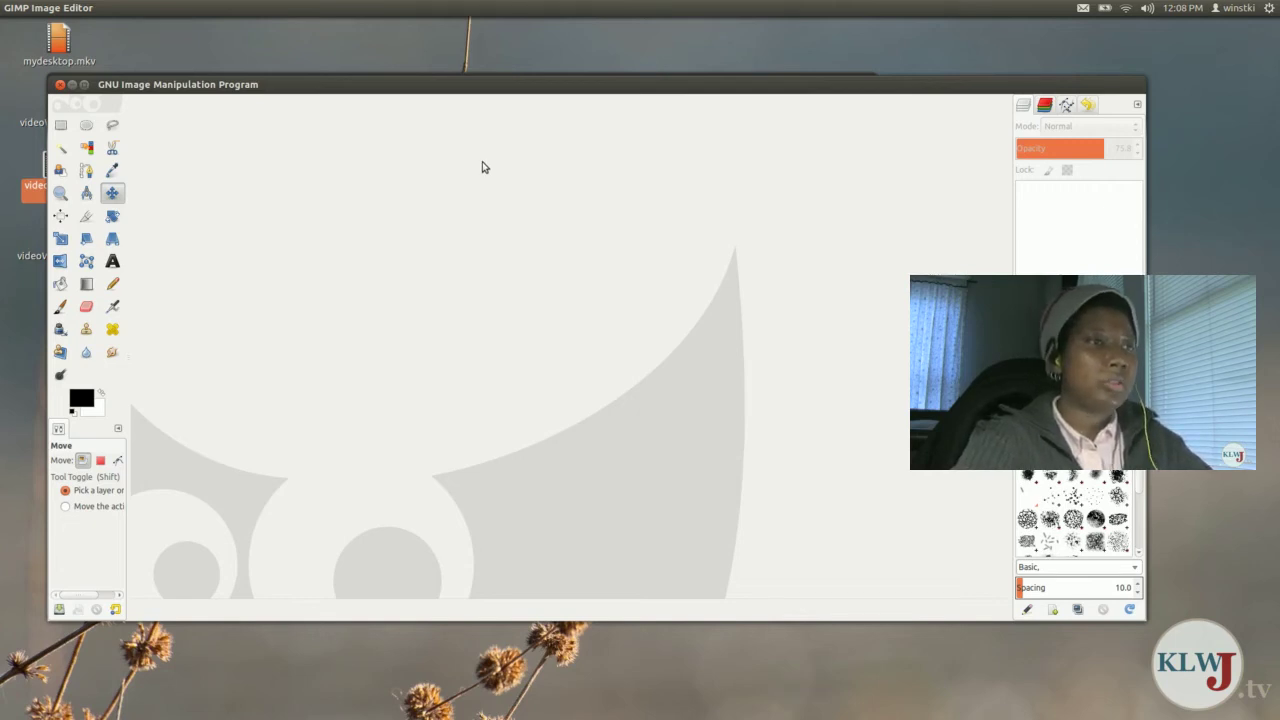
Bring the paused logoTest.mp4 Movie Player window up in front of GIMP.
{"action": "mouse_move", "coordinate": [3, 256]}
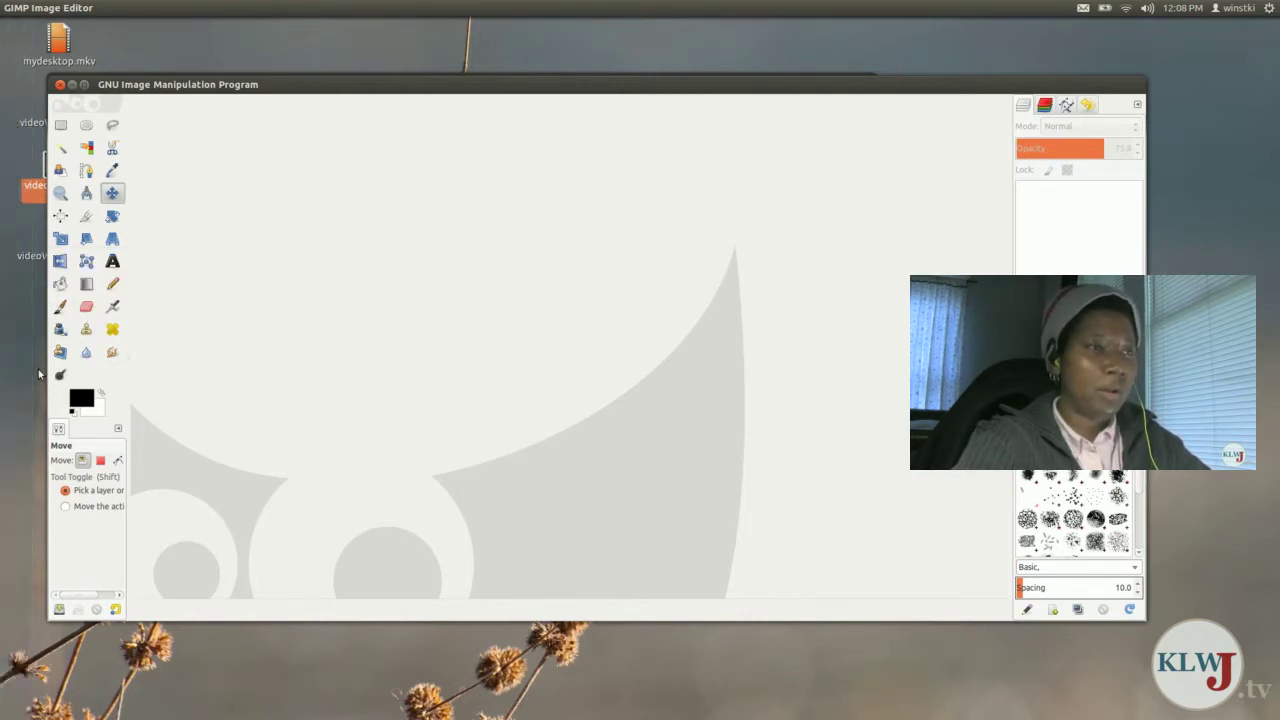
{"action": "left_click", "coordinate": [15, 408]}
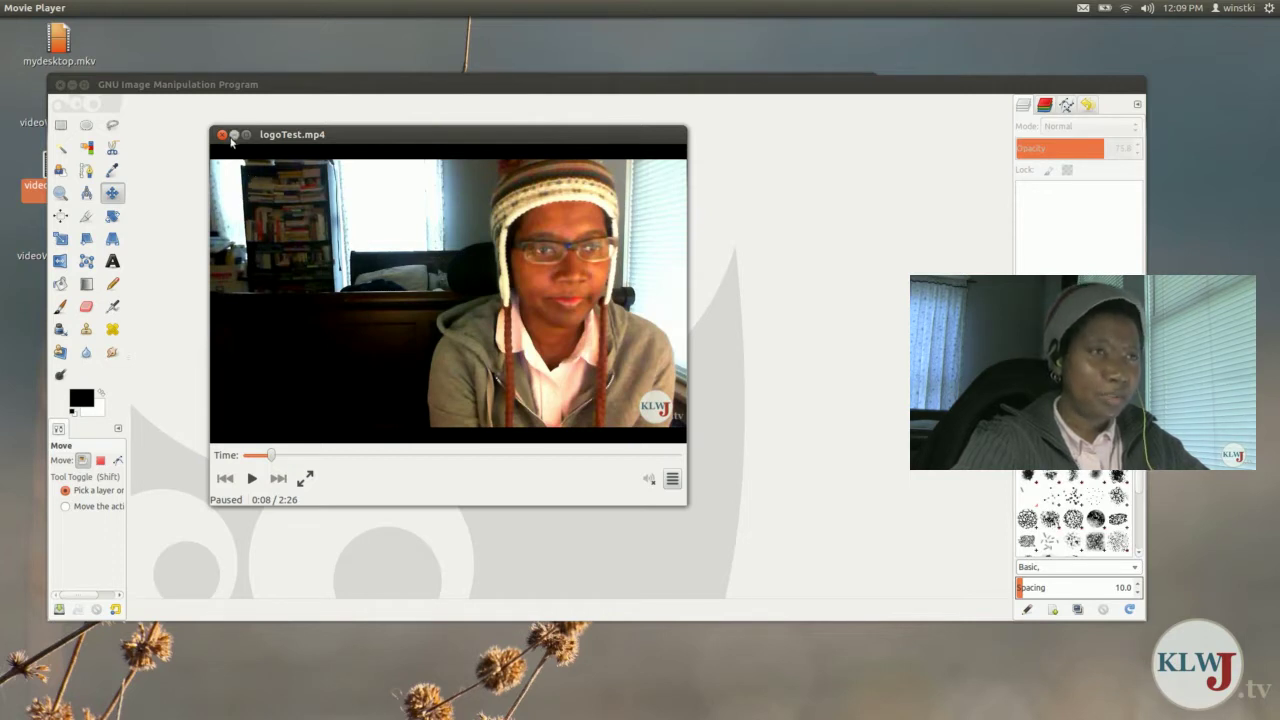
Minimize the logoTest.mp4 player so the empty GIMP image editor shows.
{"action": "left_click", "coordinate": [234, 136]}
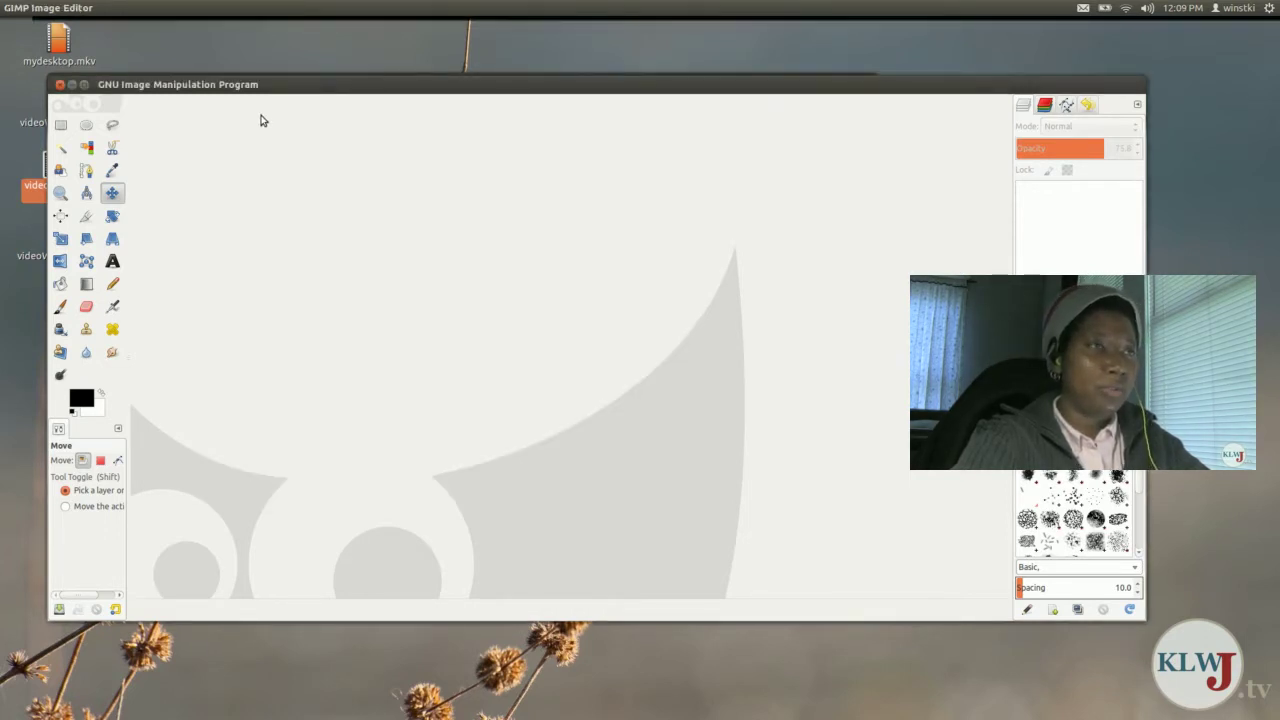
Nudge the GIMP window slightly upward and open its File menu.
{"action": "mouse_move", "coordinate": [281, 88]}
{"action": "left_mouse_down"}
{"action": "mouse_move", "coordinate": [278, 77]}
{"action": "mouse_move", "coordinate": [286, 94]}
{"action": "left_mouse_up"}
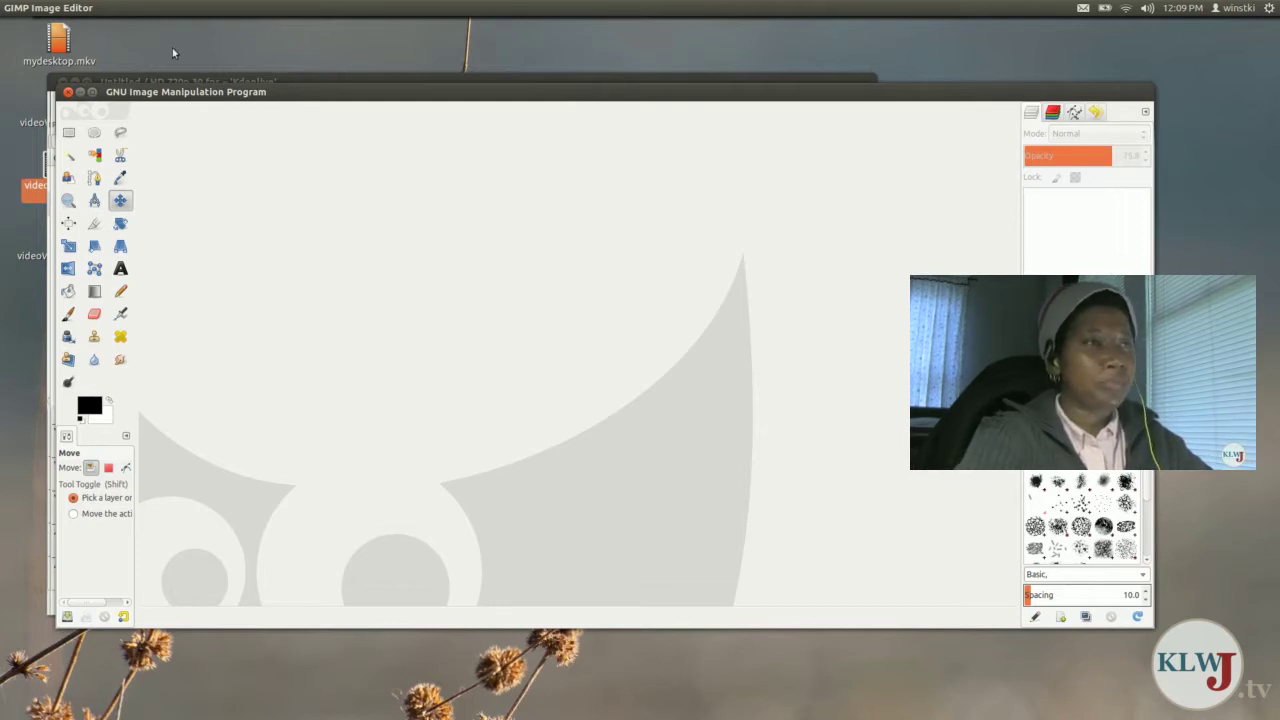
{"action": "left_click", "coordinate": [60, 8]}
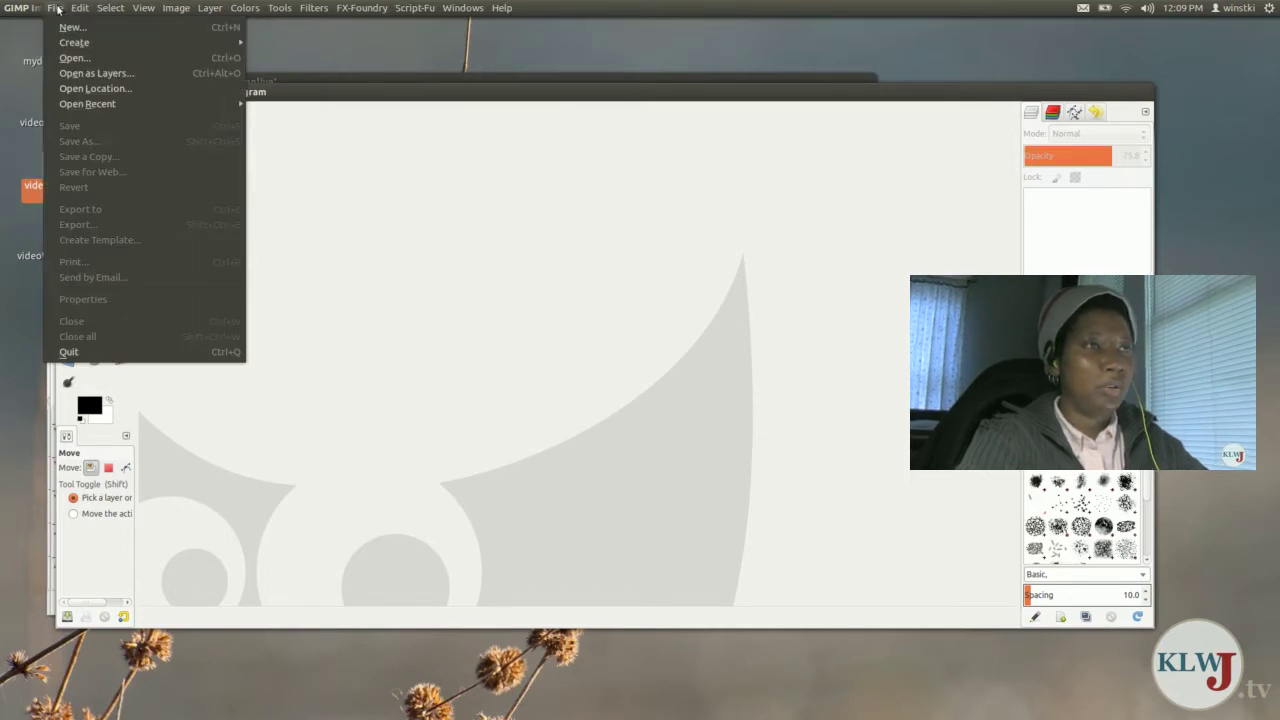
Create a new 1280×720 px image with Fill with set to Transparency.
{"action": "left_click", "coordinate": [418, 162]}
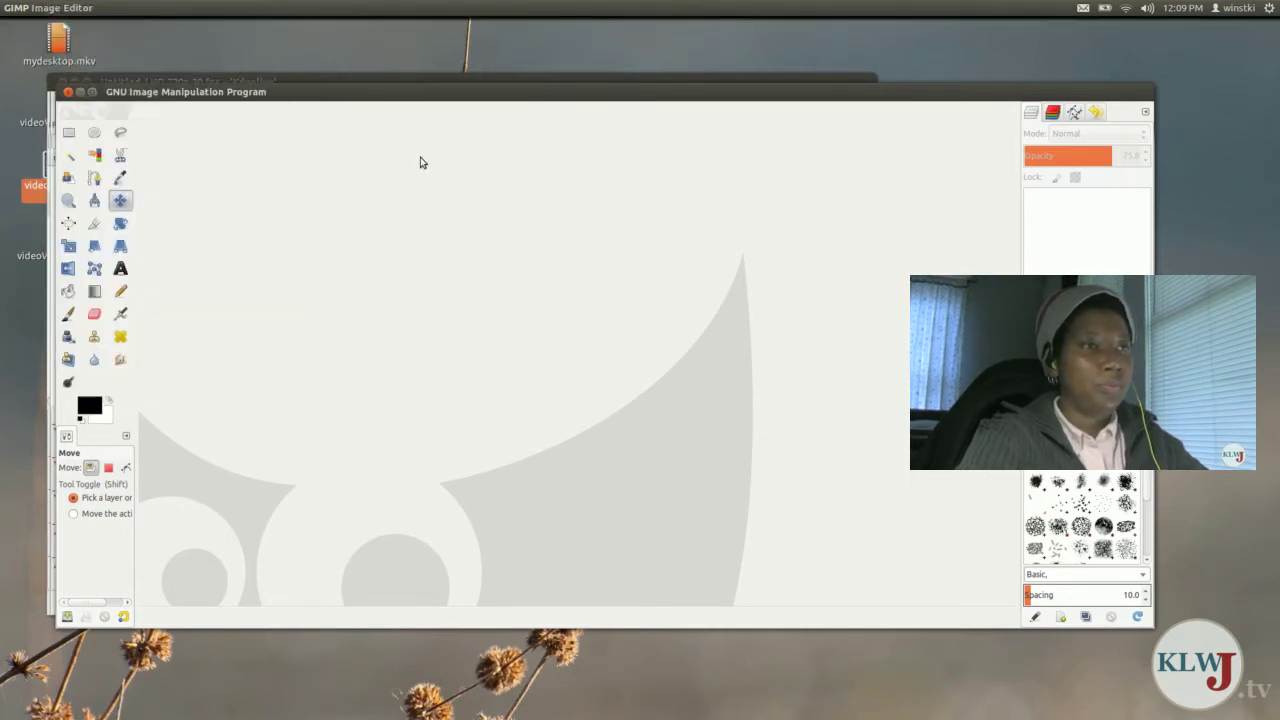
{"action": "left_click", "coordinate": [62, 8]}
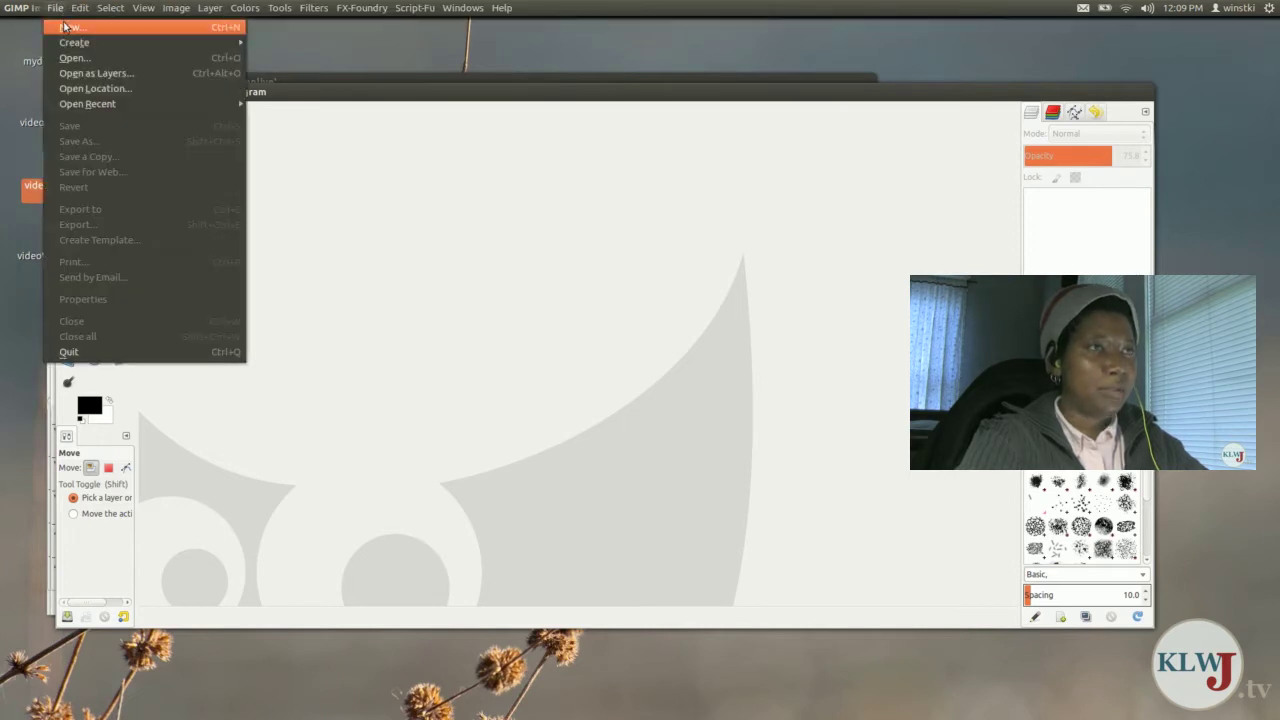
{"action": "left_click", "coordinate": [66, 26]}
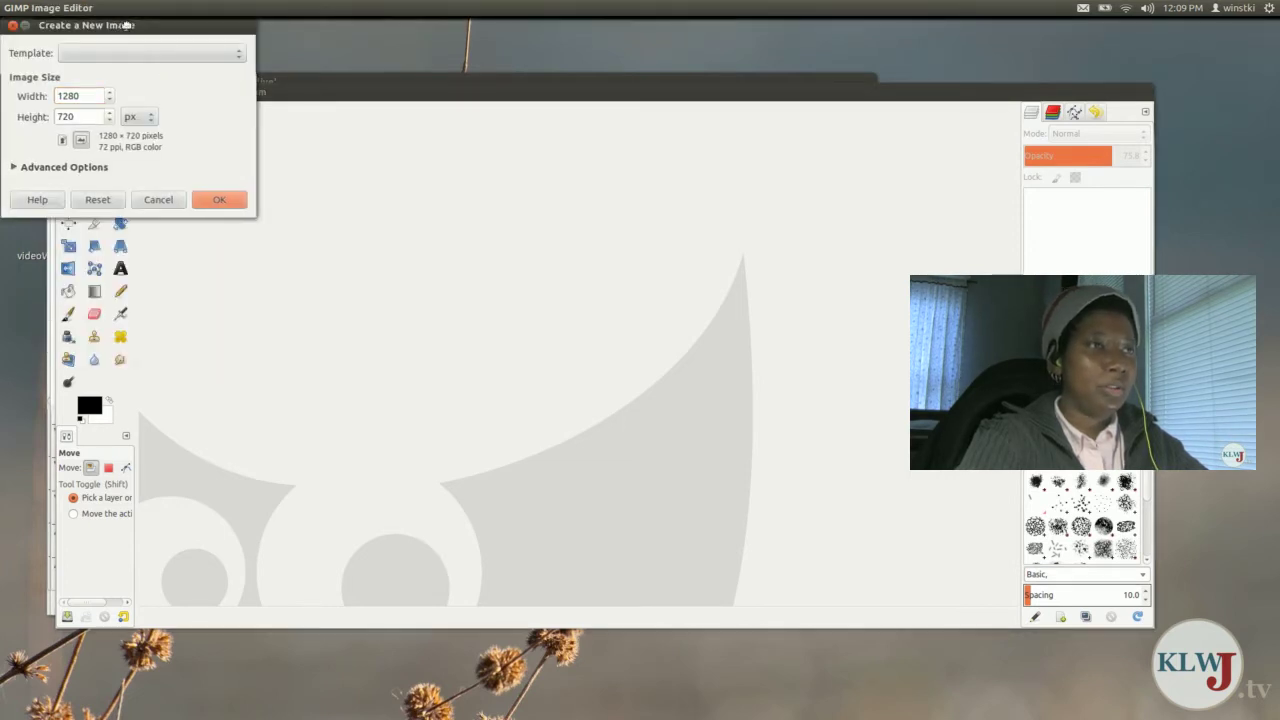
{"action": "left_click_drag", "start_coordinate": [124, 28], "coordinate": [263, 95]}
{"action": "left_click", "coordinate": [252, 113]}
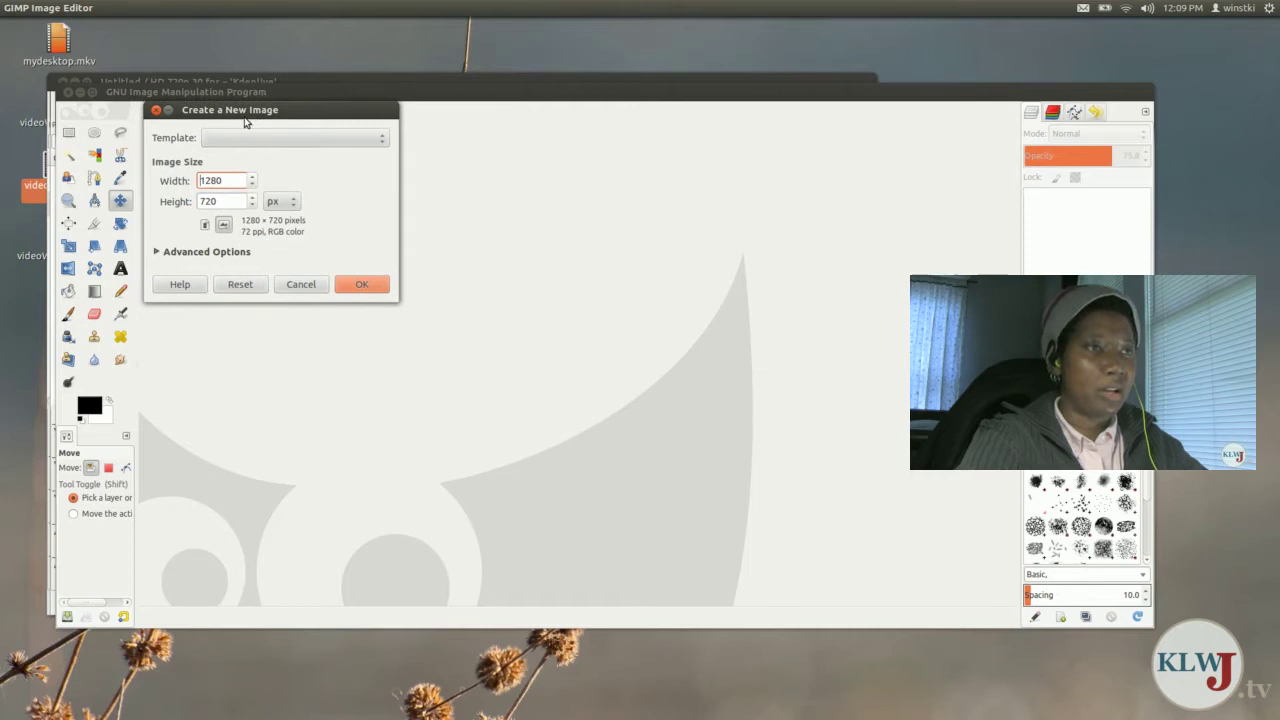
{"action": "left_click", "coordinate": [205, 257]}
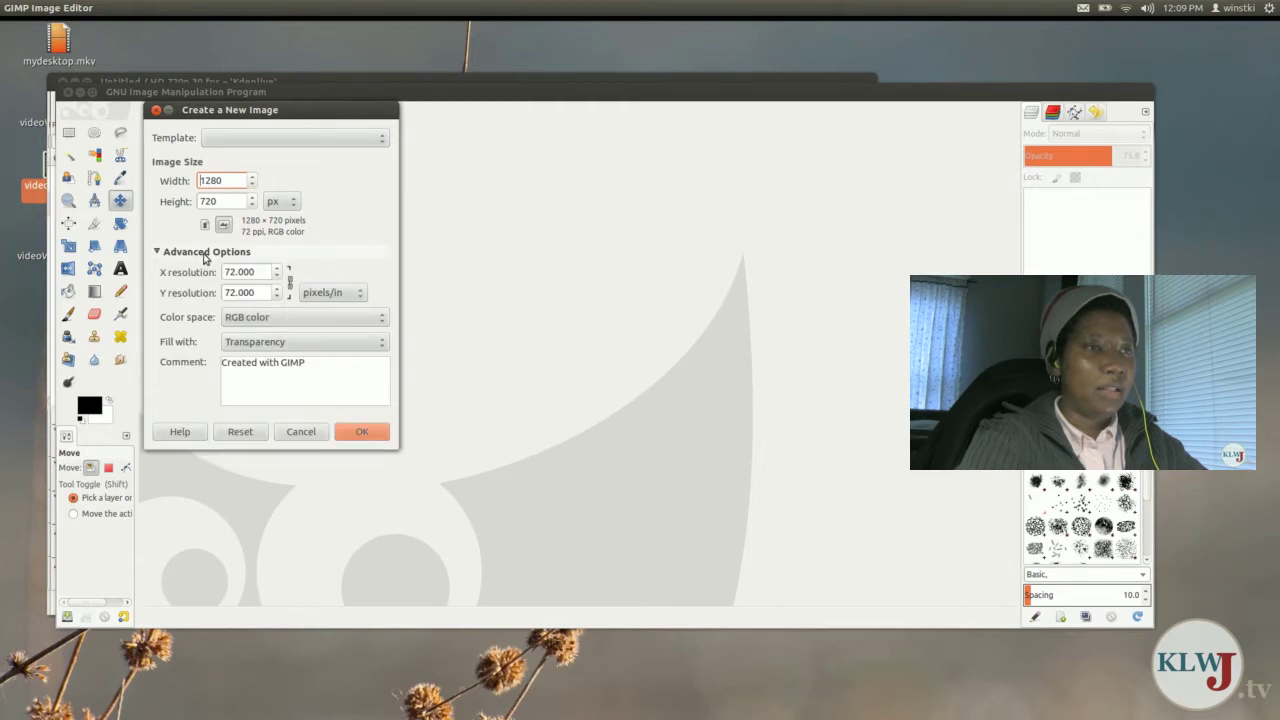
{"action": "left_click", "coordinate": [362, 432]}
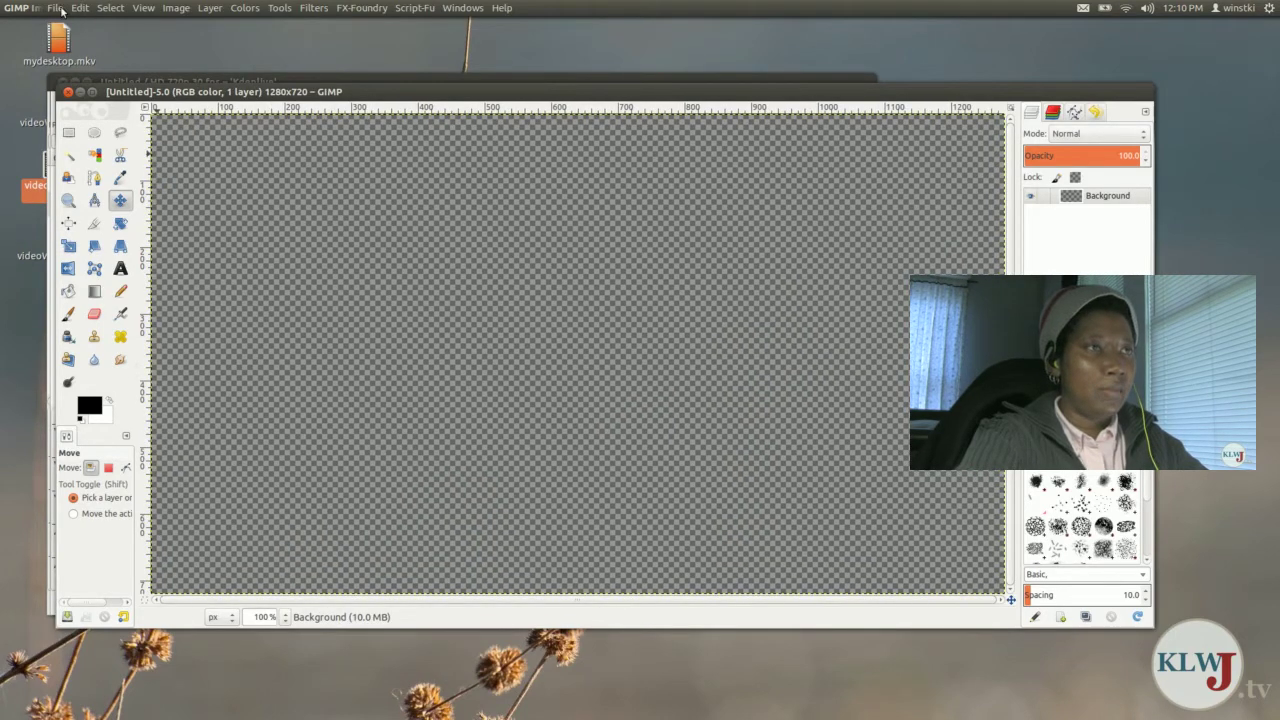
Open klwjtvLogo.png from Videos/raw/otherMedia as a new layer above the transparent background.
{"action": "left_click", "coordinate": [56, 9]}
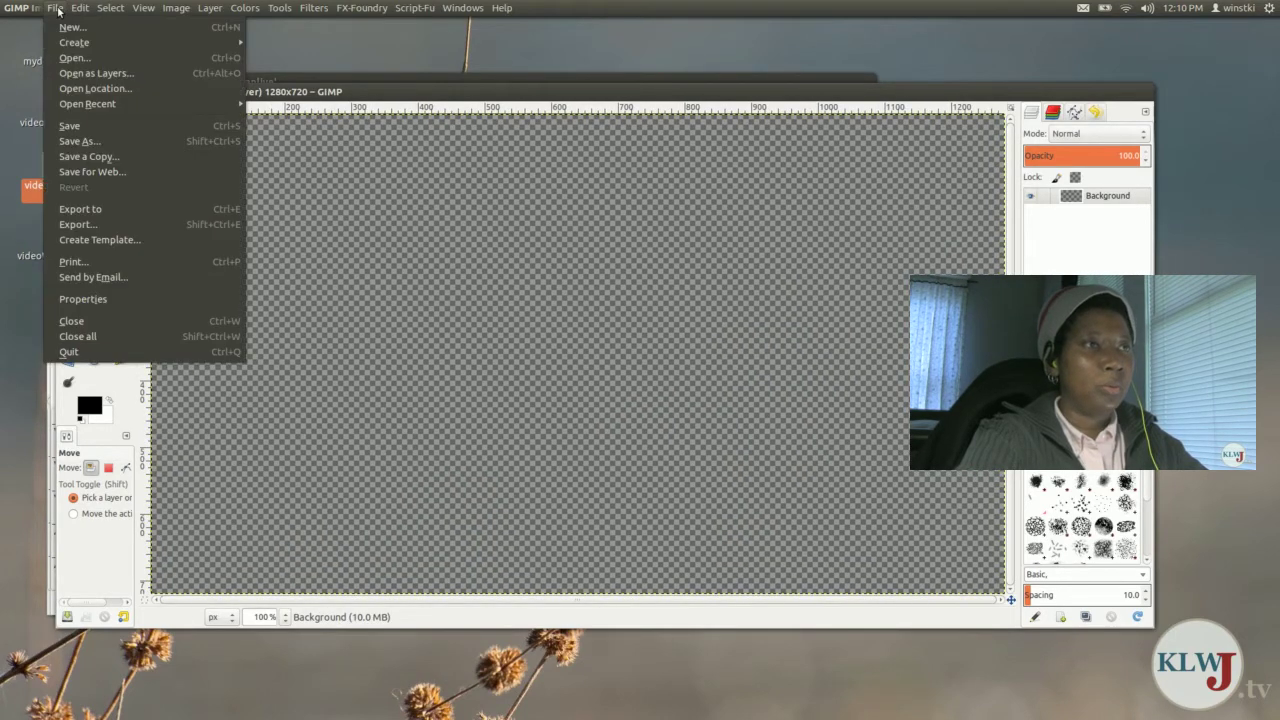
{"action": "left_click", "coordinate": [115, 75]}
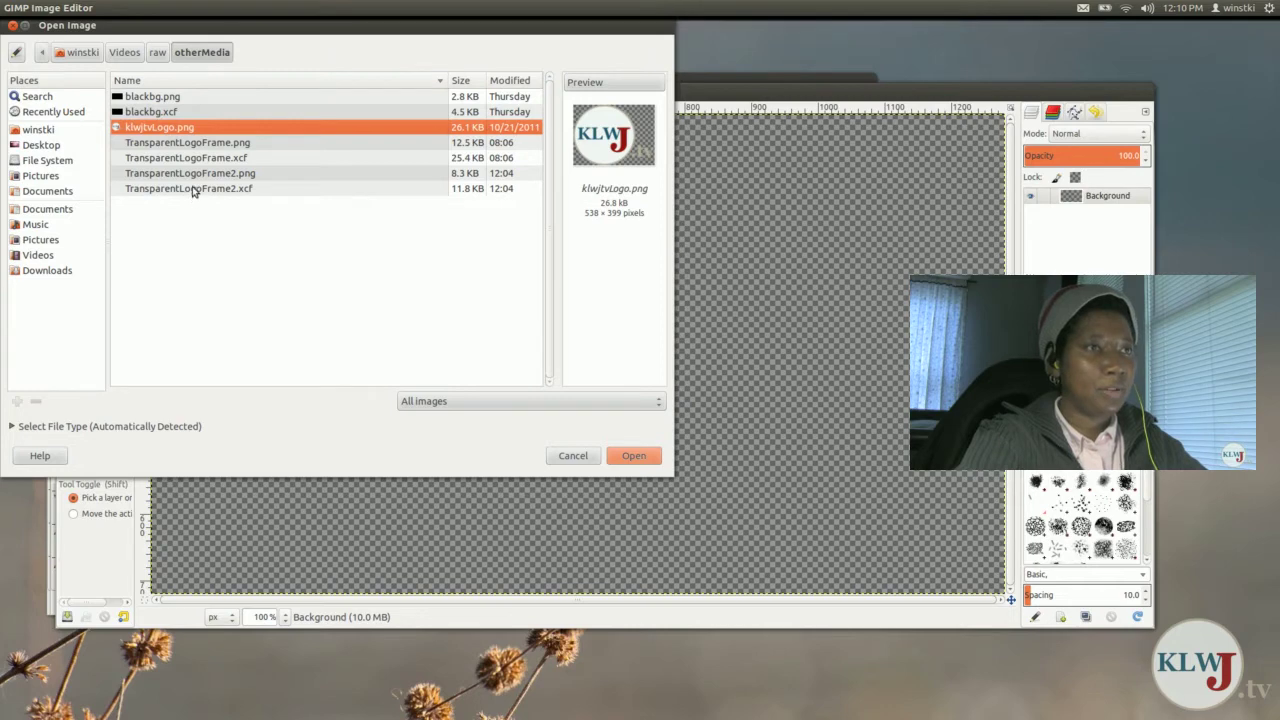
{"action": "left_click", "coordinate": [158, 53]}
{"action": "left_click", "coordinate": [202, 52]}
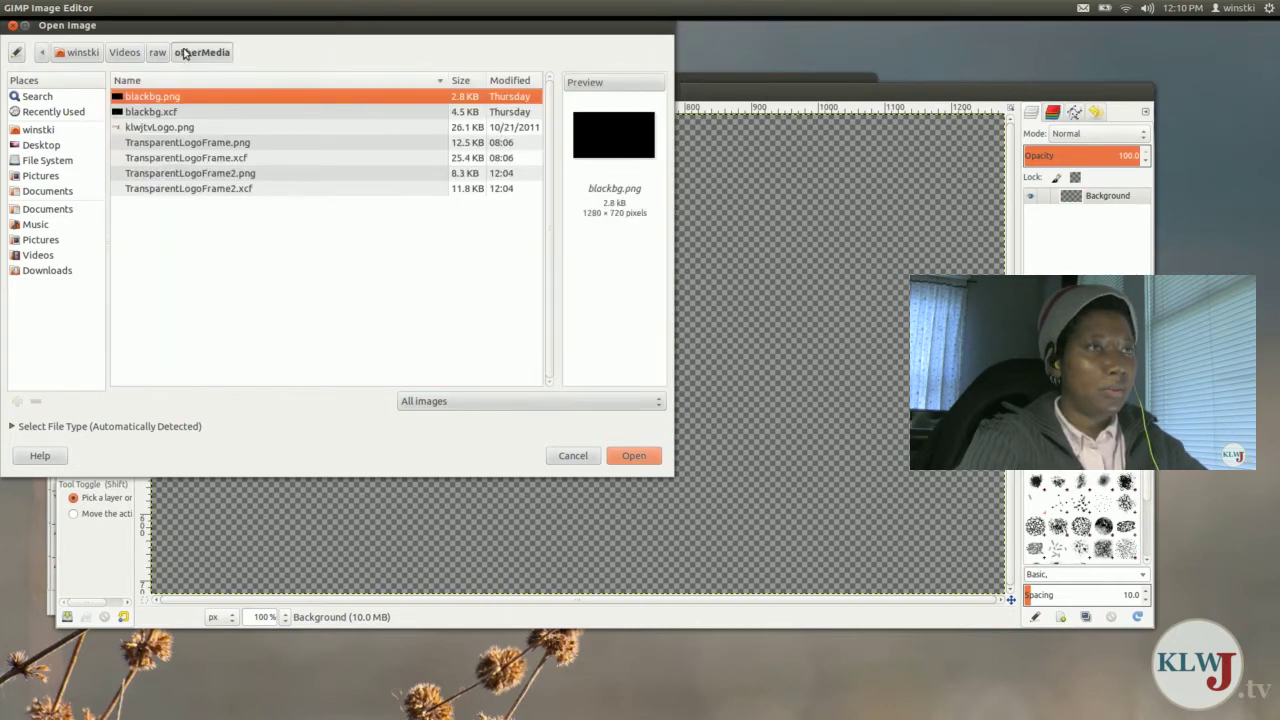
{"action": "left_click", "coordinate": [131, 52]}
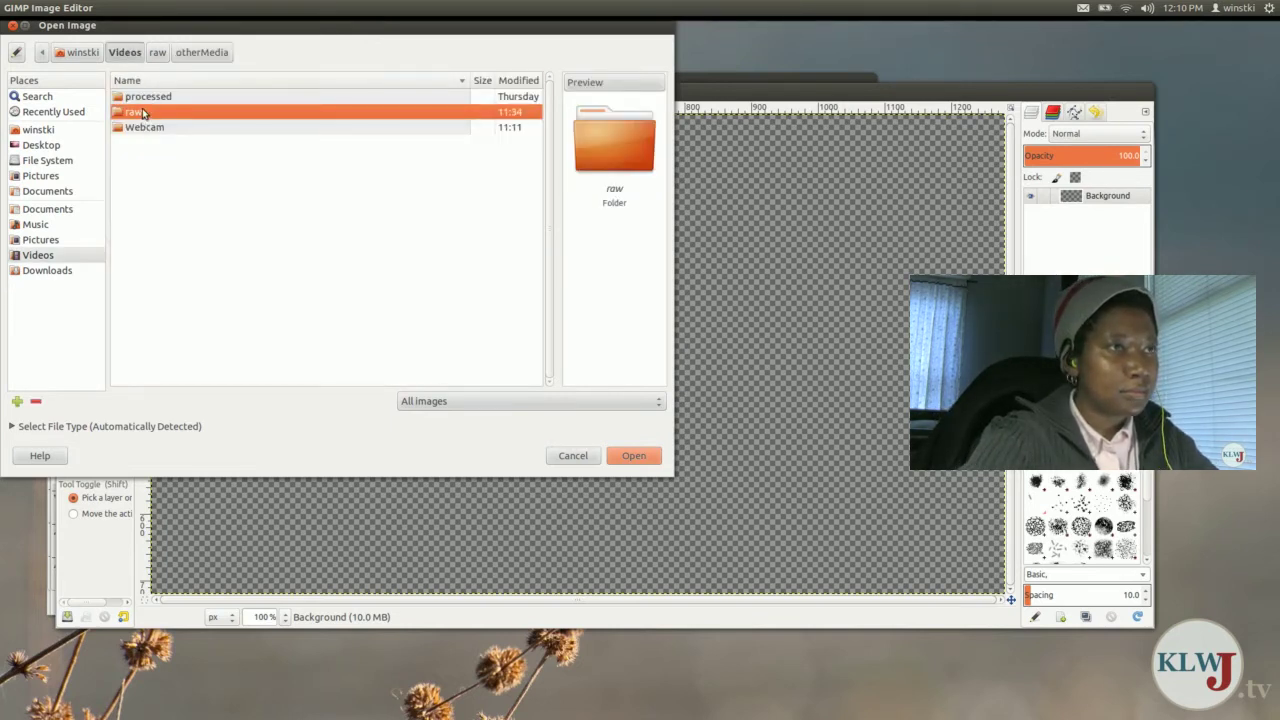
{"action": "double_click", "coordinate": [143, 113]}
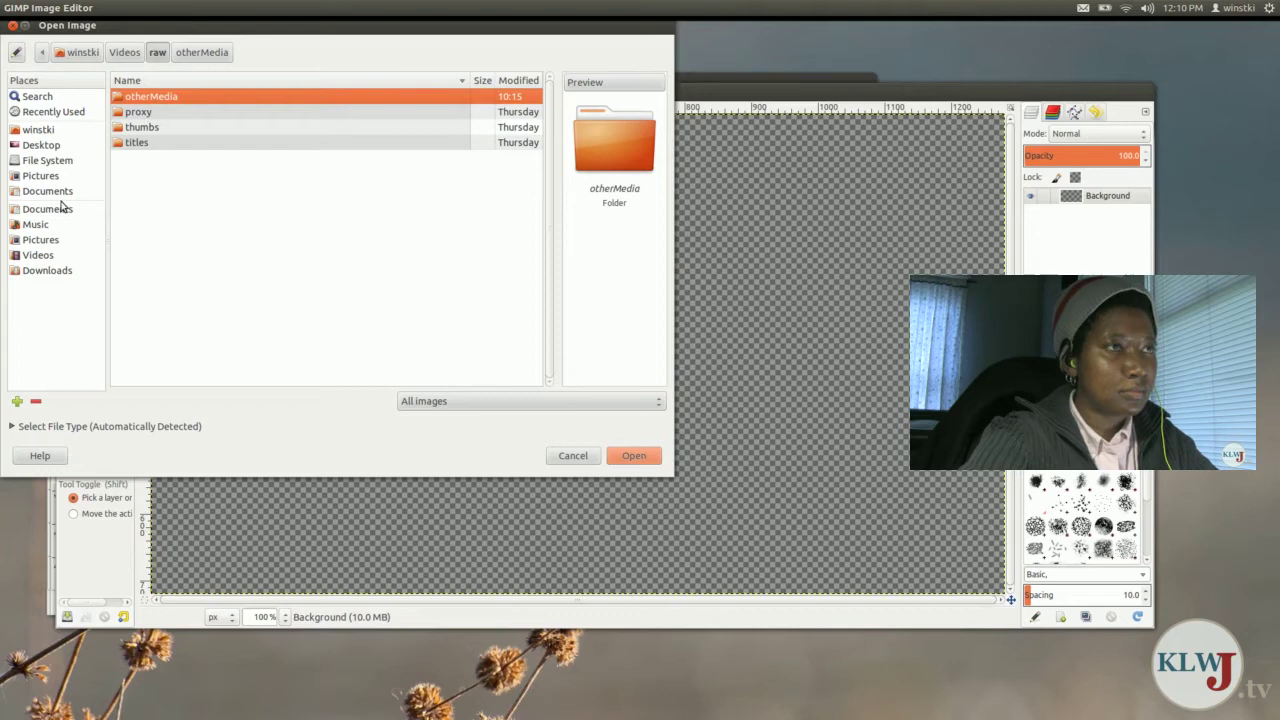
{"action": "left_click", "coordinate": [40, 256]}
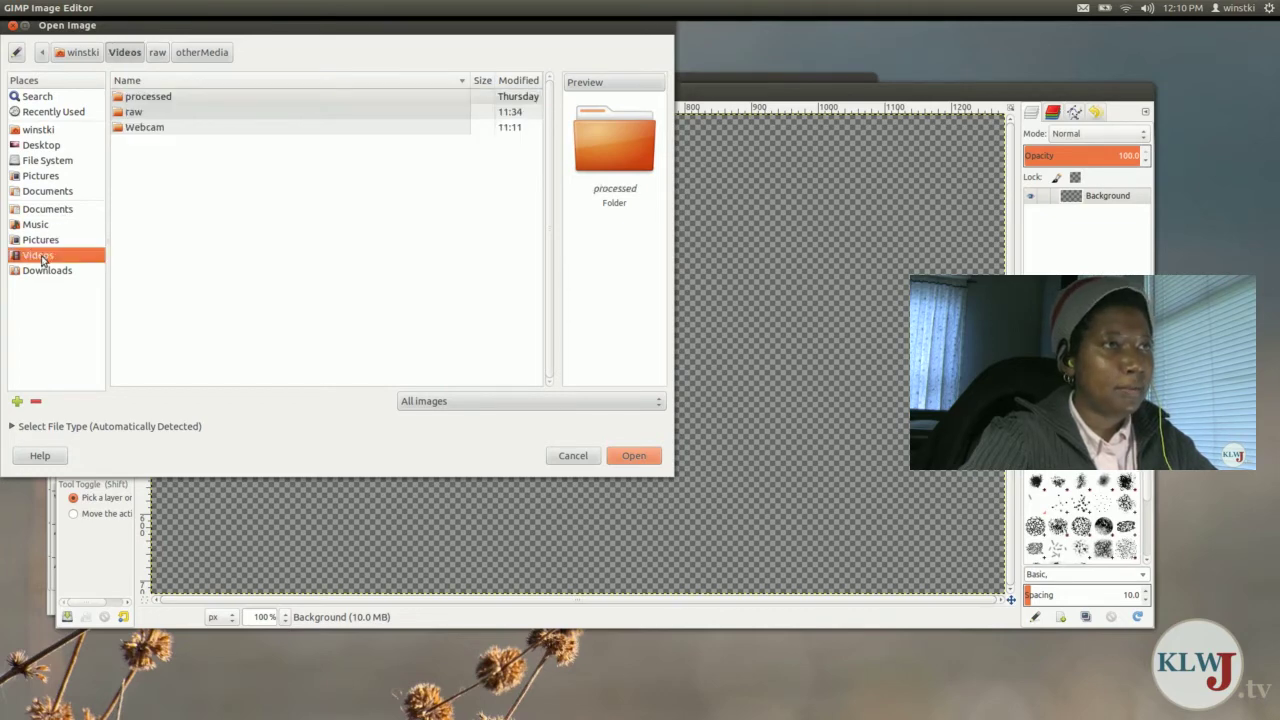
{"action": "double_click", "coordinate": [134, 114]}
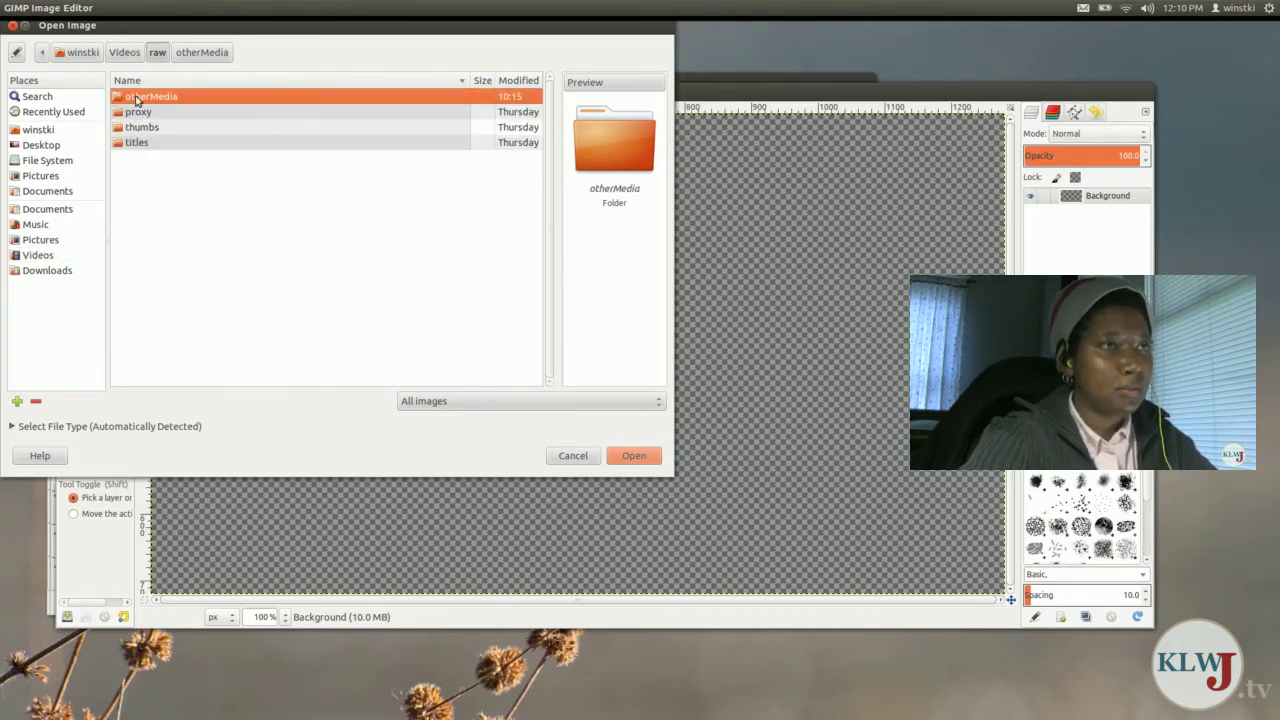
{"action": "double_click", "coordinate": [140, 97]}
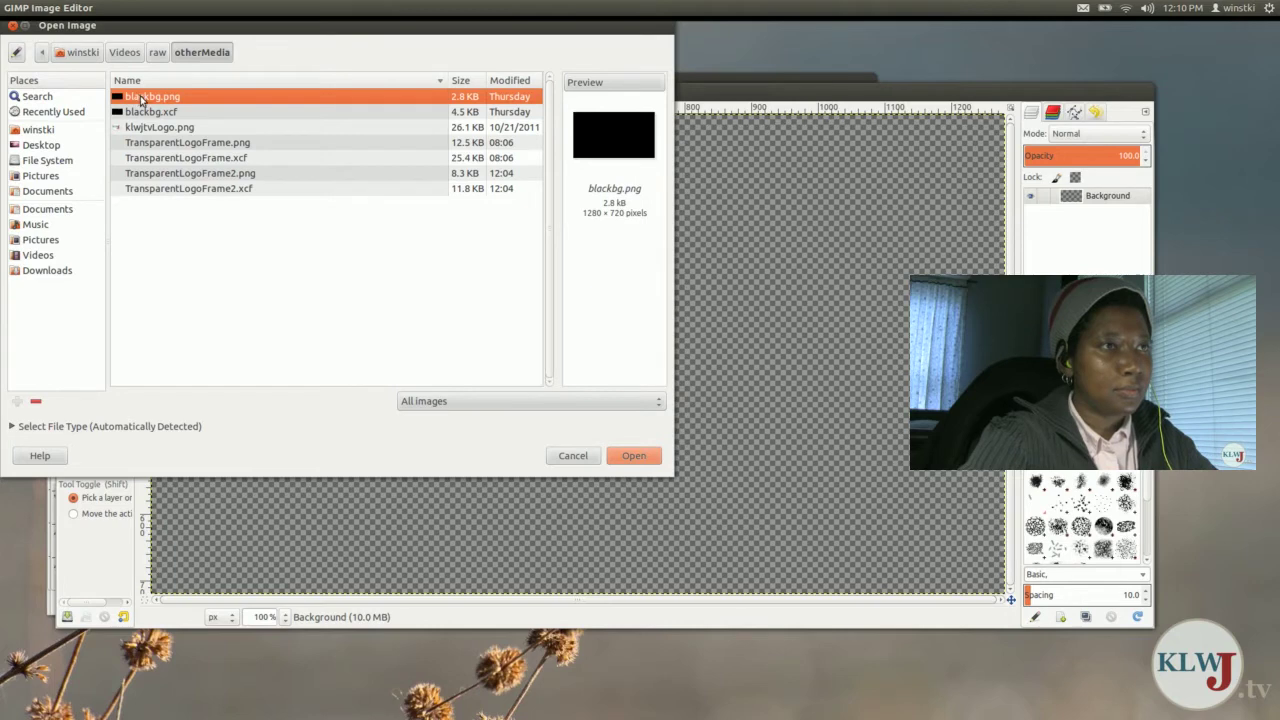
{"action": "left_click", "coordinate": [180, 130]}
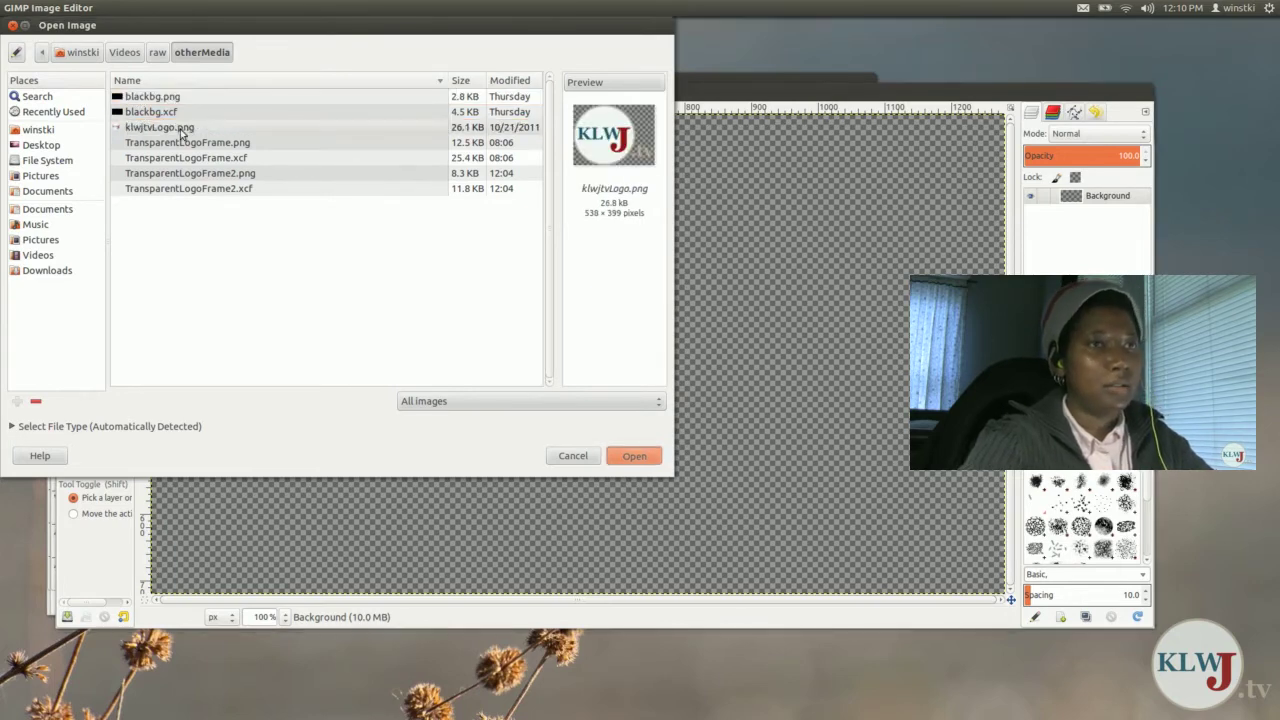
{"action": "double_click", "coordinate": [182, 133]}
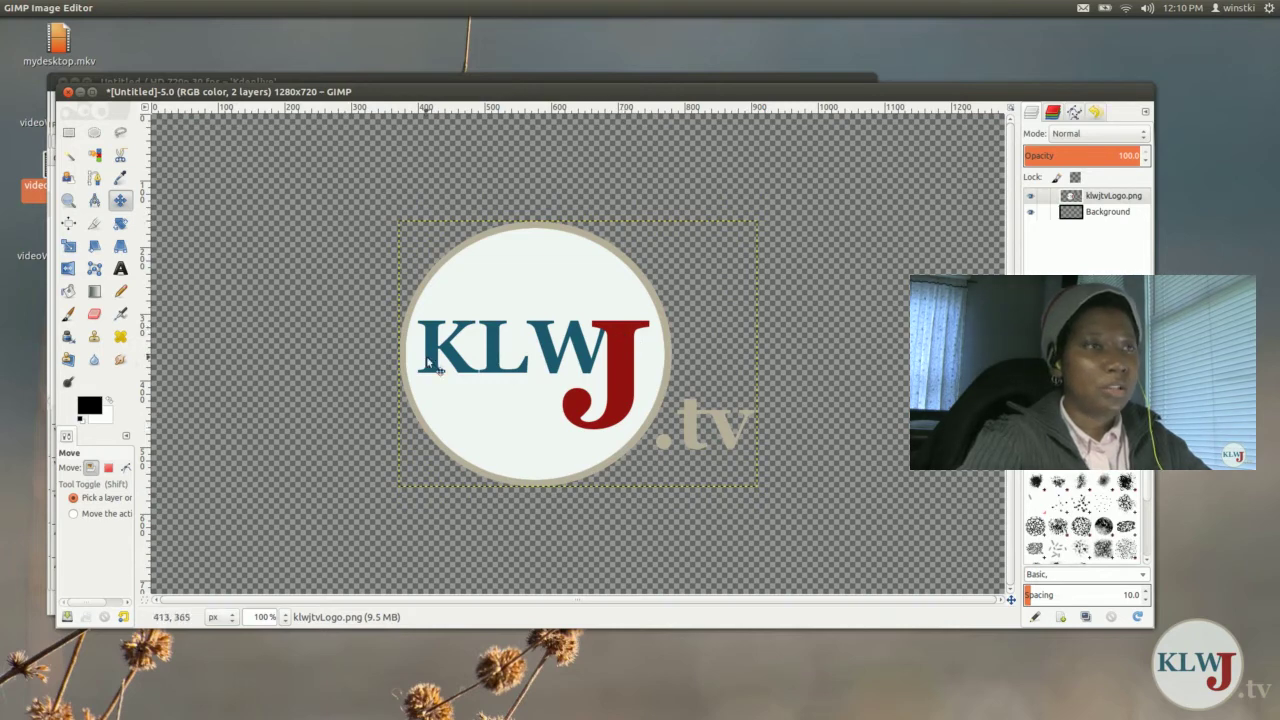
Scale the klwjtvLogo.png layer down to about 71×58 pixels.
{"action": "left_click", "coordinate": [68, 245]}
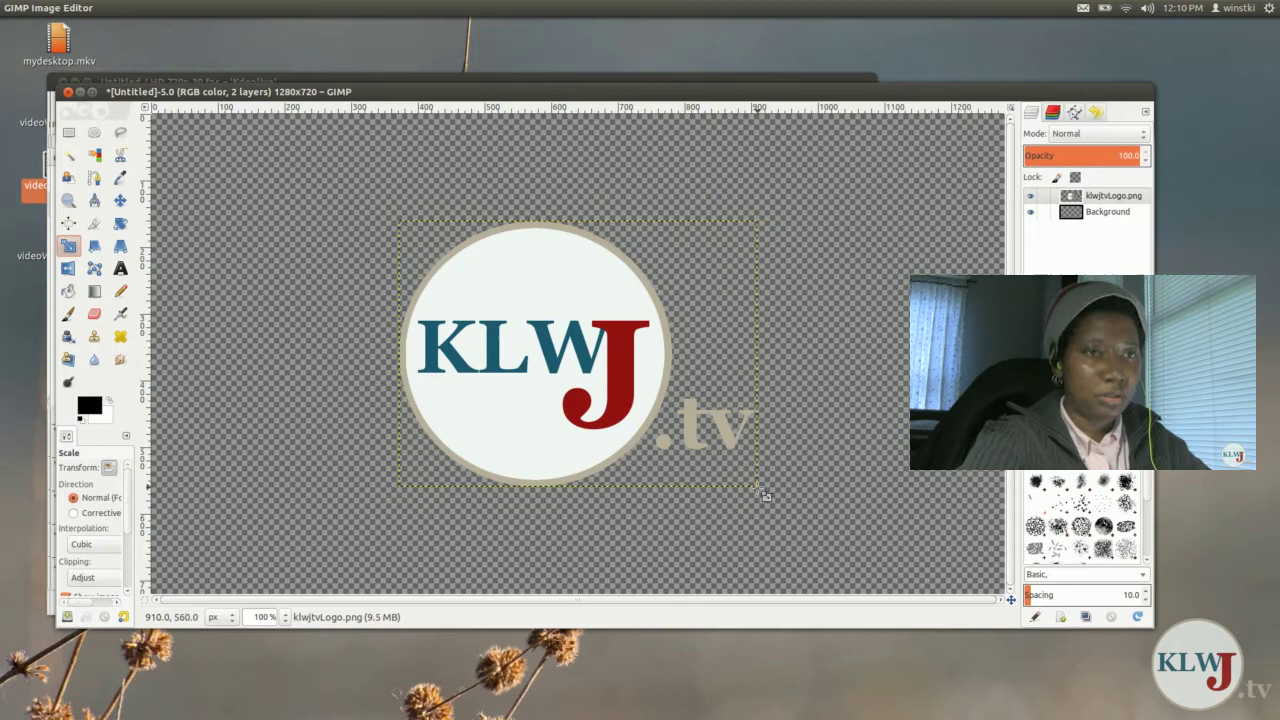
{"action": "left_click_drag", "start_coordinate": [763, 495], "coordinate": [463, 266]}
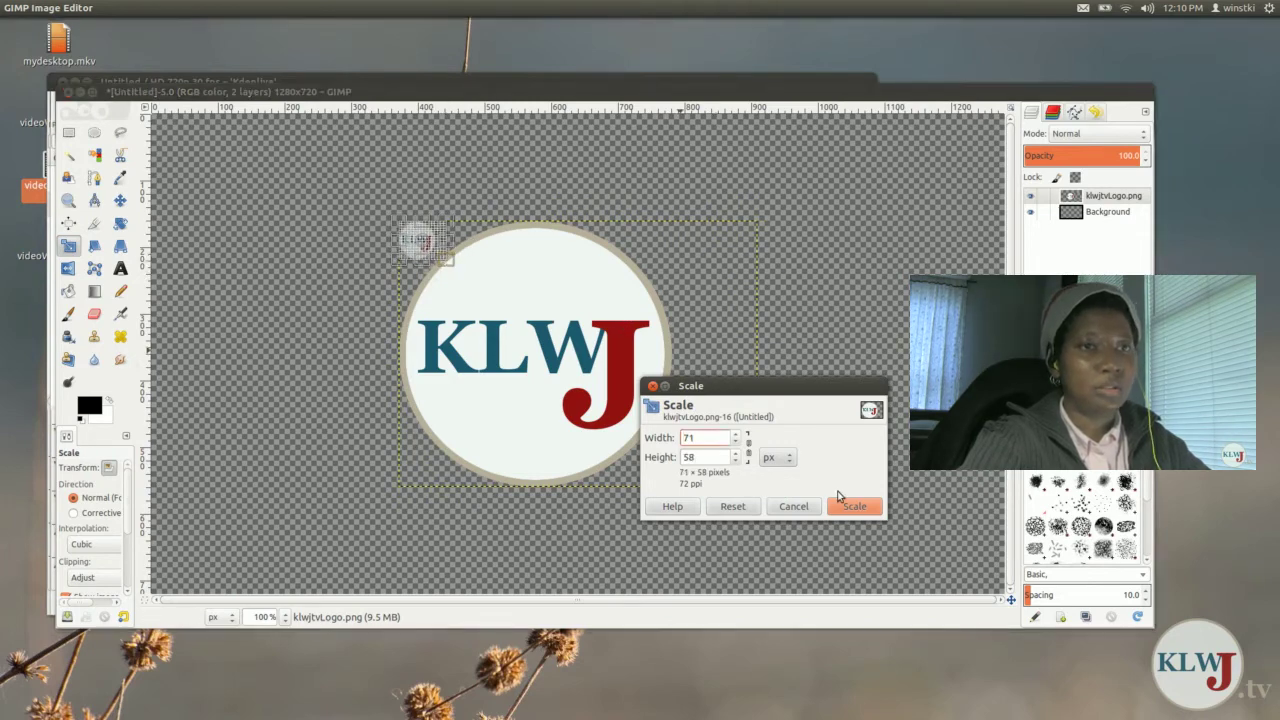
{"action": "left_click", "coordinate": [856, 506]}
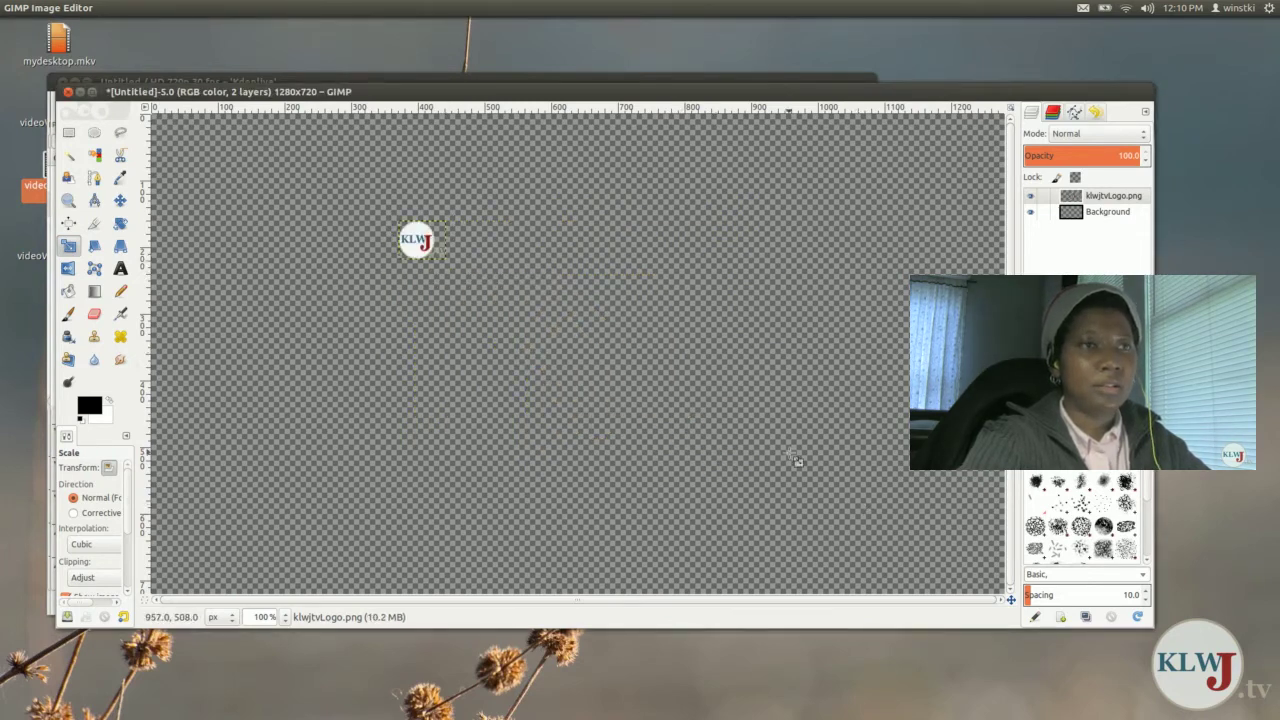
Move the small logo to the lower-right corner and set its layer opacity to 75.8.
{"action": "left_click", "coordinate": [120, 200]}
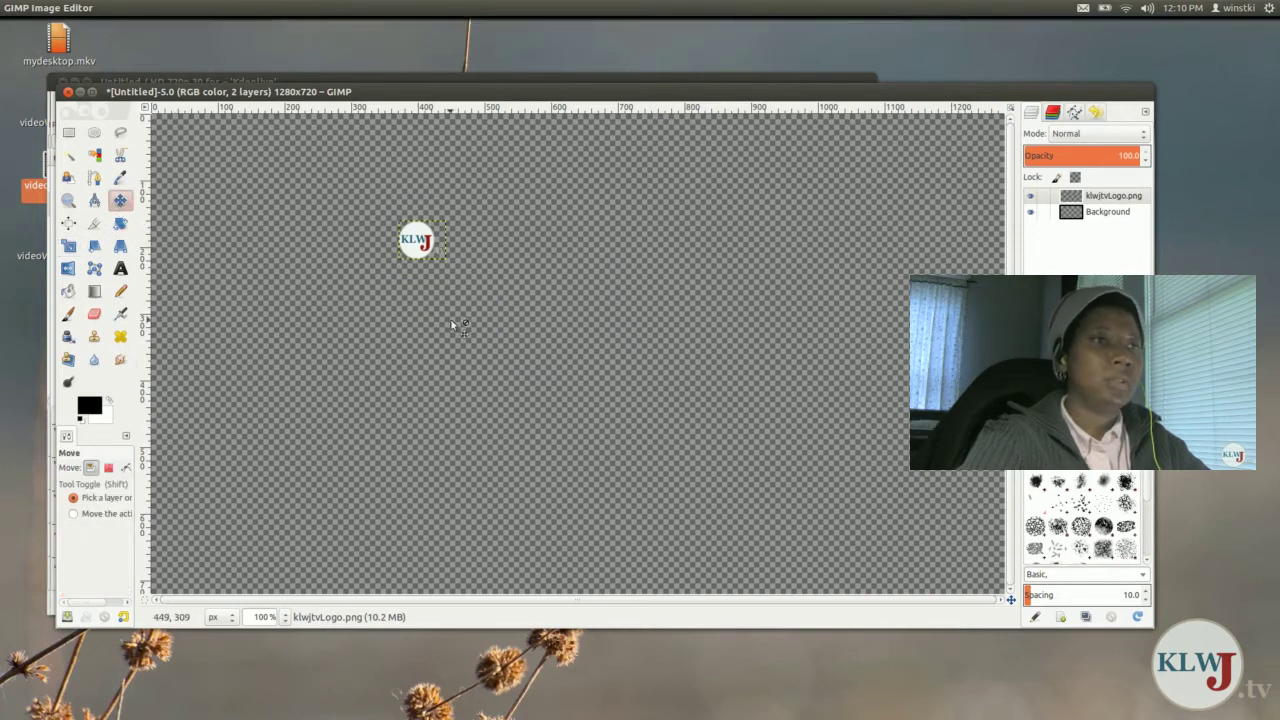
{"action": "left_click_drag", "start_coordinate": [424, 246], "coordinate": [978, 570]}
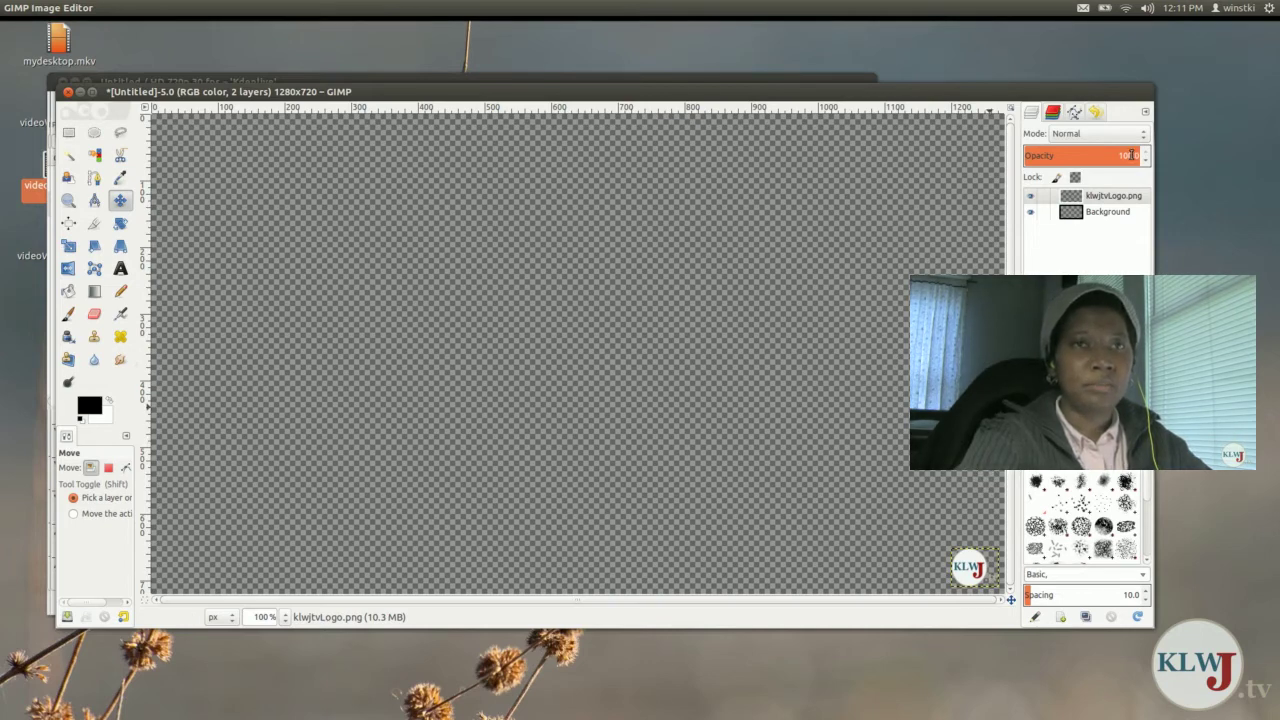
{"action": "type", "text": "75"}
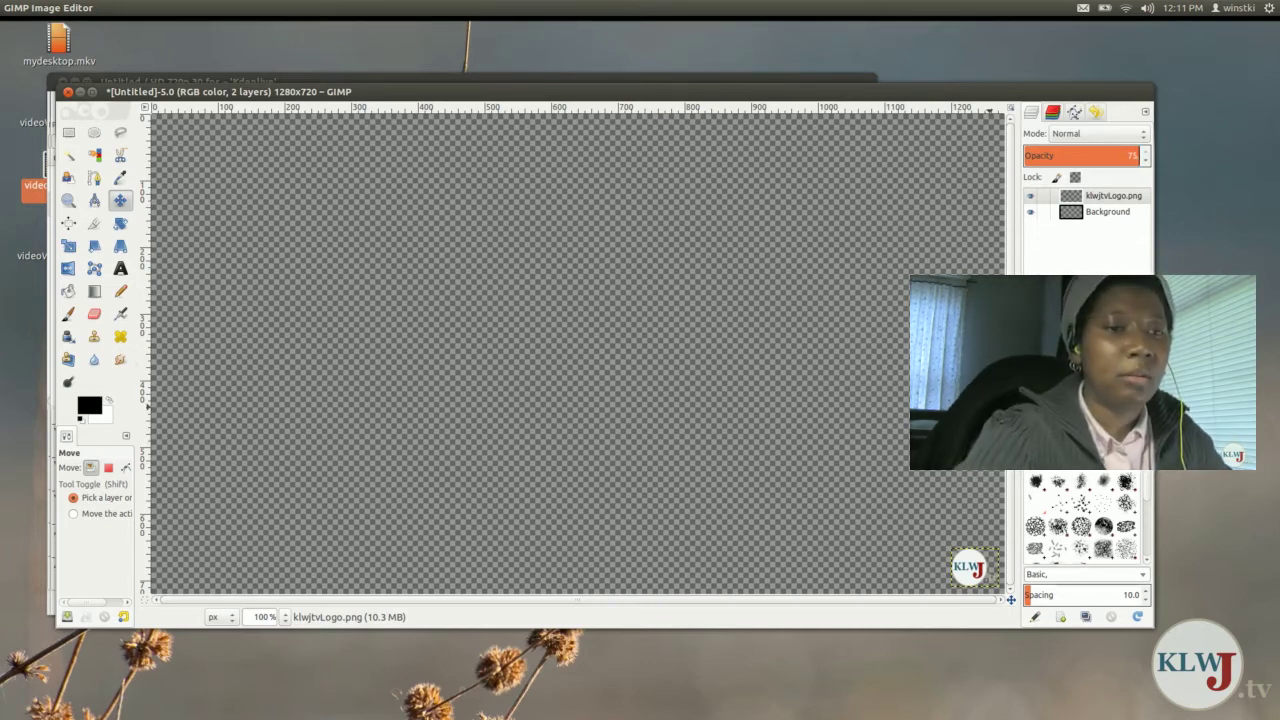
{"action": "type", "text": ".8"}
{"action": "key", "text": "Return"}
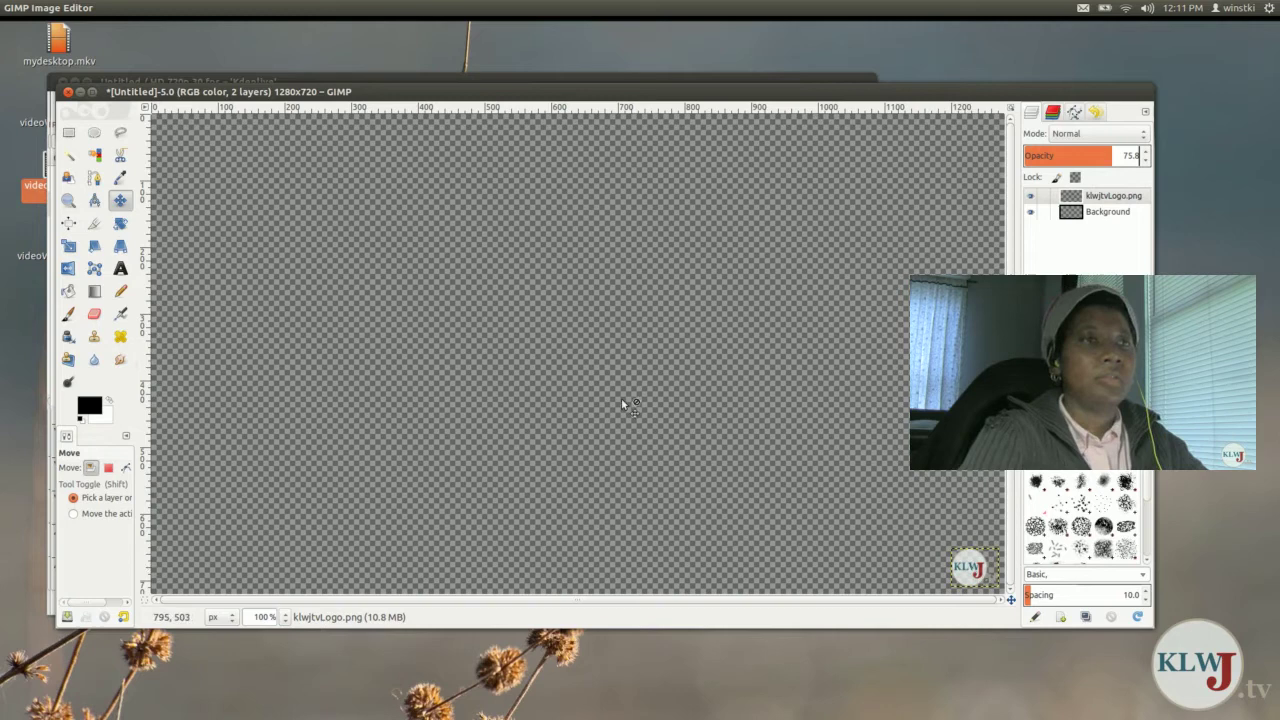
Save the image over the existing TransparentLogoFrame2.xcf file.
{"action": "left_click", "coordinate": [55, 8]}
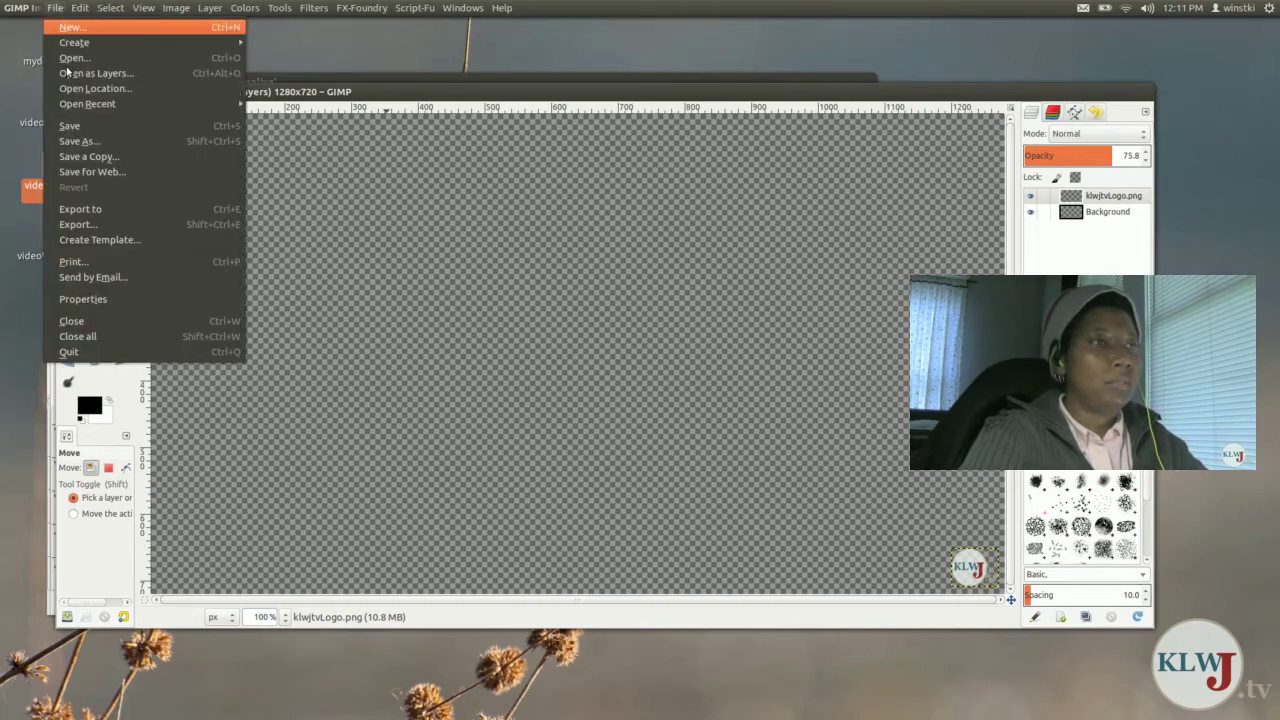
{"action": "left_click", "coordinate": [83, 130]}
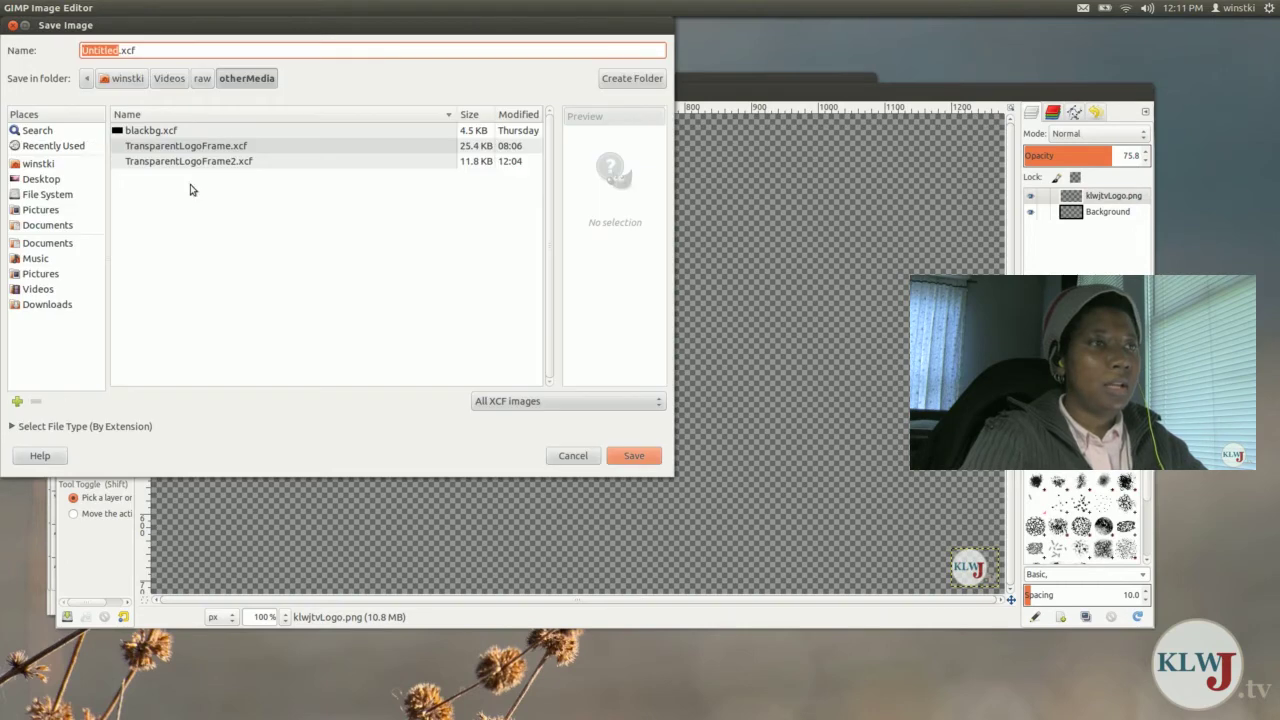
{"action": "left_click", "coordinate": [194, 163]}
{"action": "left_click", "coordinate": [629, 457]}
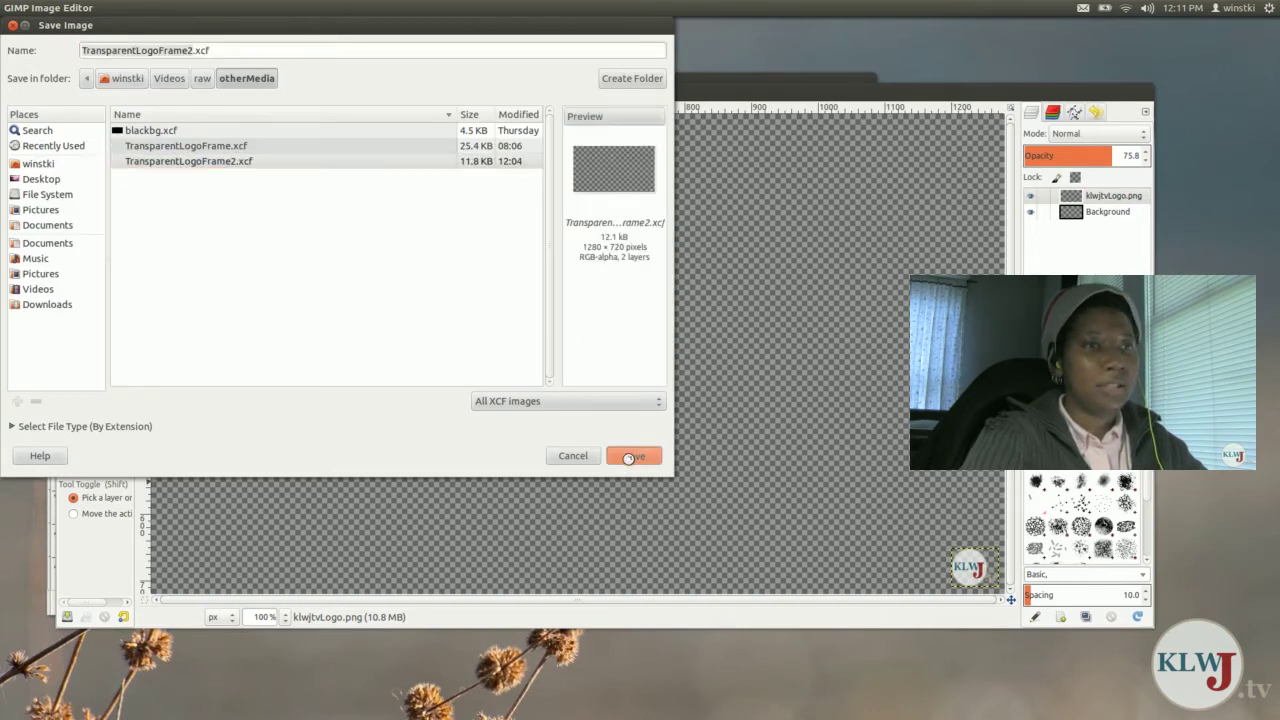
{"action": "left_click", "coordinate": [437, 319]}
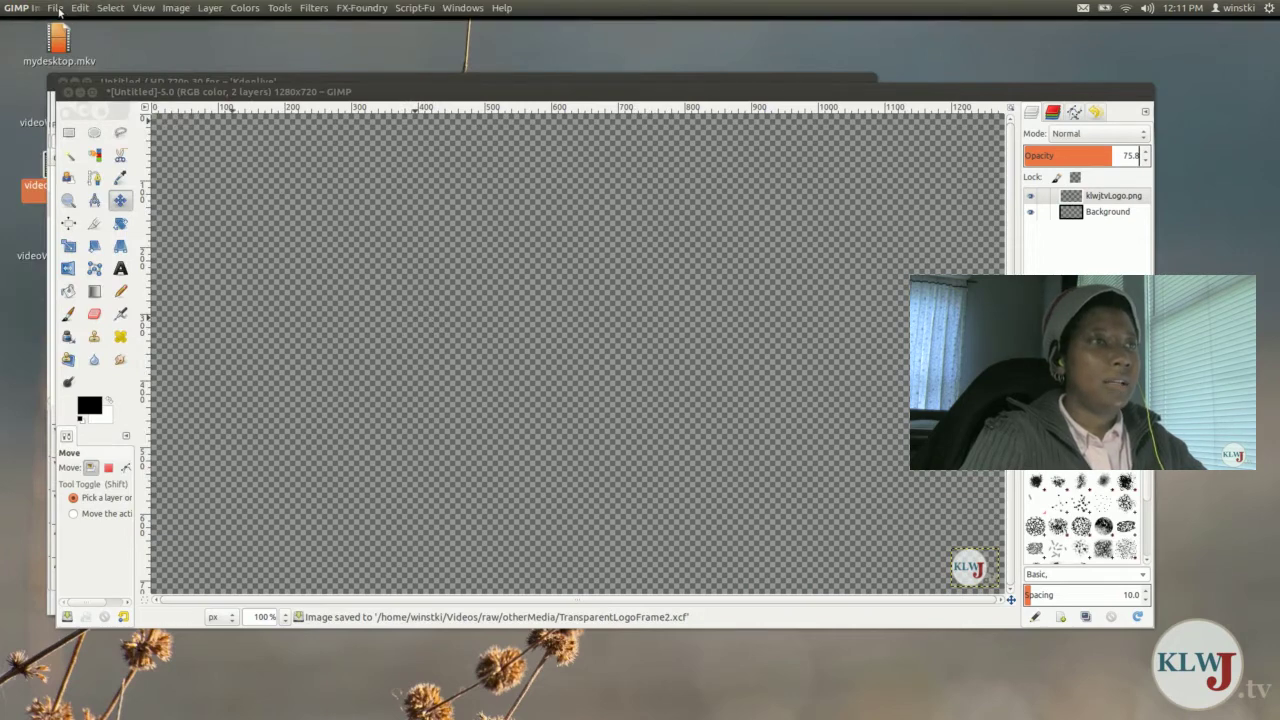
Export the image as TransparentLogoFrame2.png, replacing the old file, then minimize GIMP.
{"action": "left_click", "coordinate": [56, 8]}
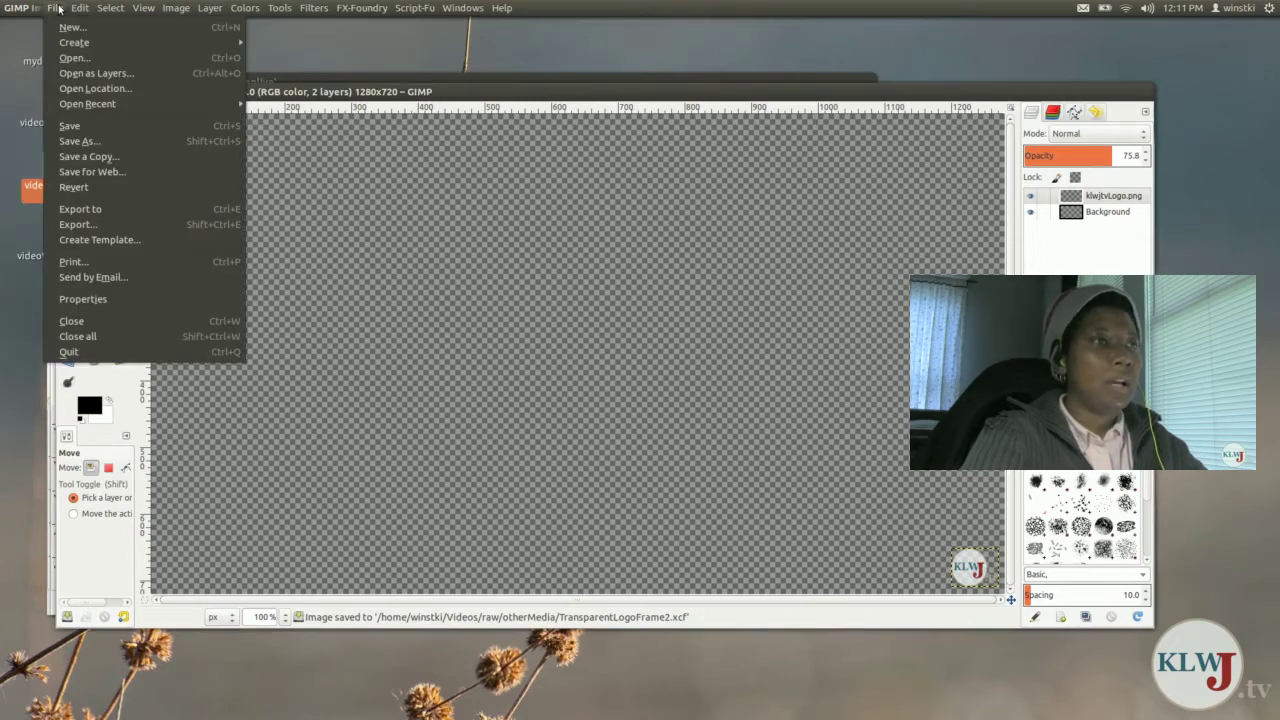
{"action": "left_click", "coordinate": [96, 226]}
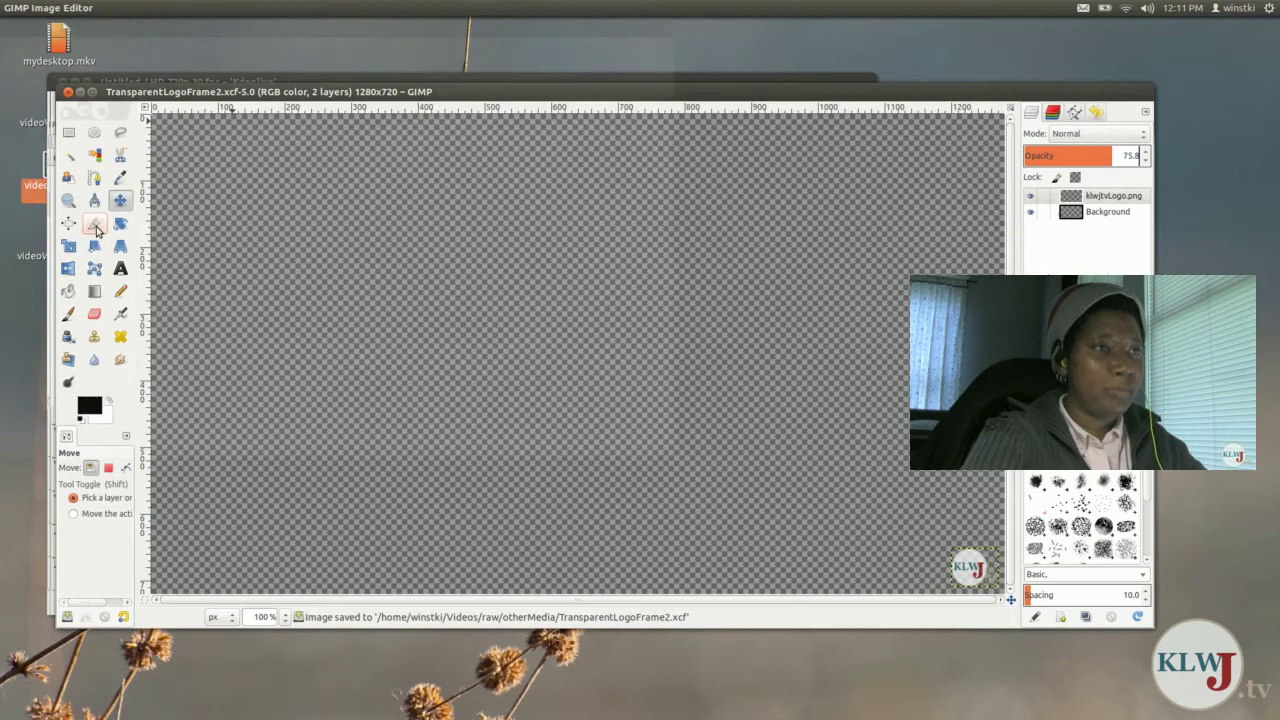
{"action": "left_click", "coordinate": [203, 165]}
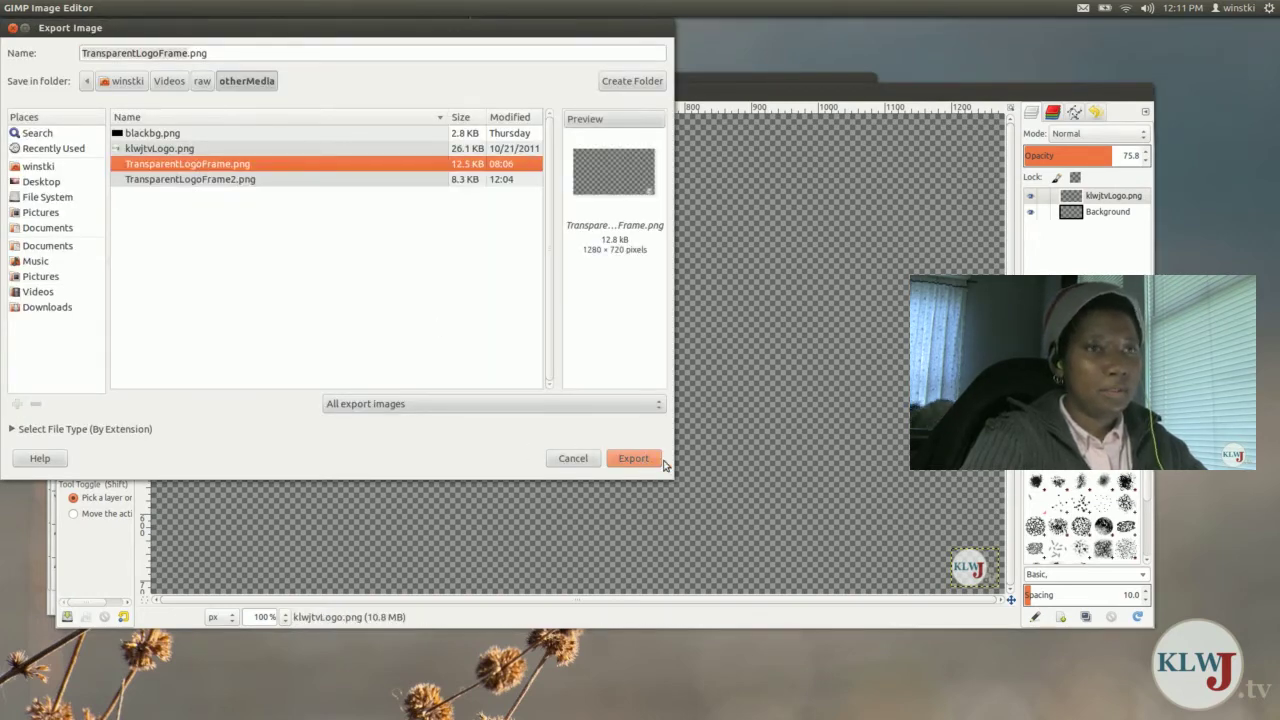
{"action": "left_click", "coordinate": [279, 180]}
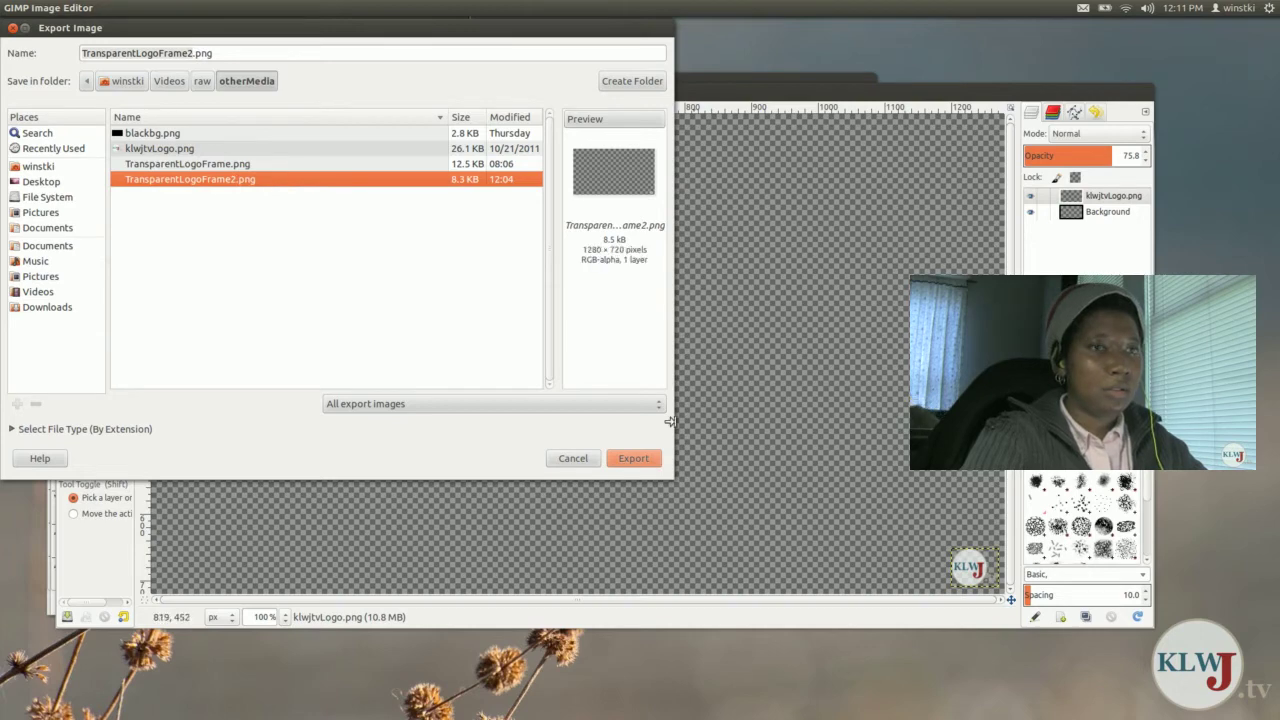
{"action": "left_click", "coordinate": [633, 458]}
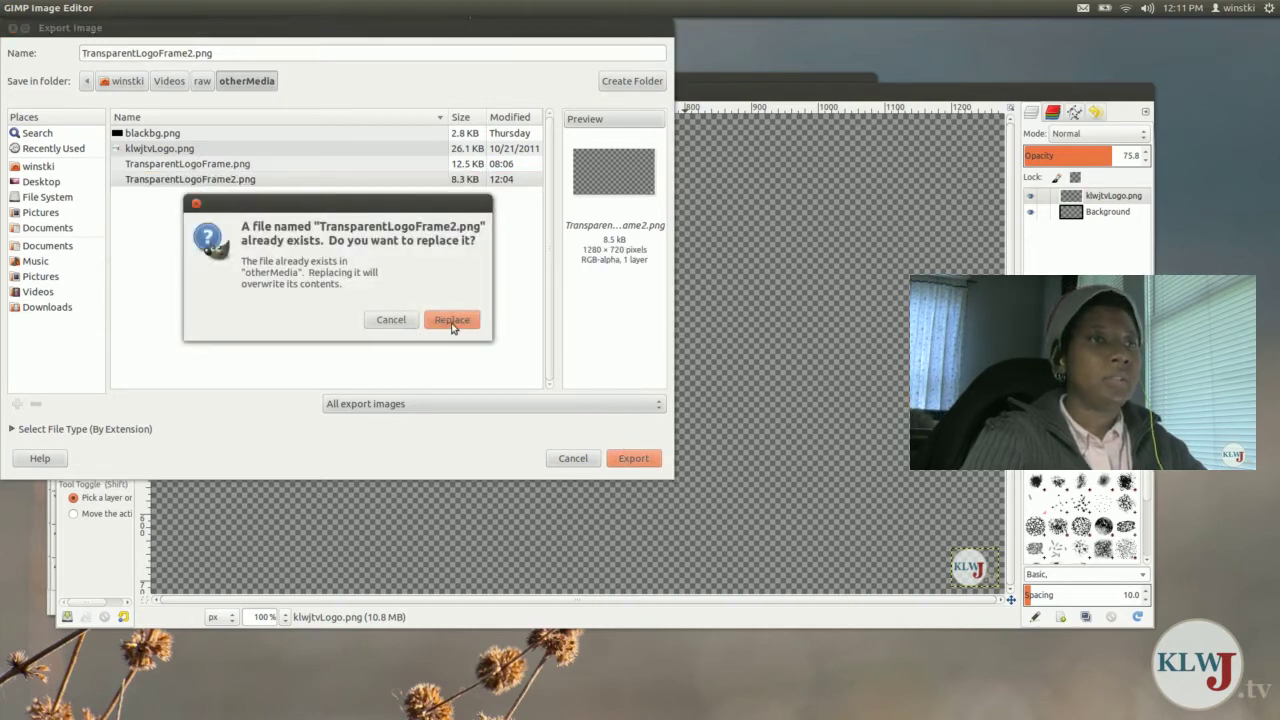
{"action": "left_click", "coordinate": [452, 320]}
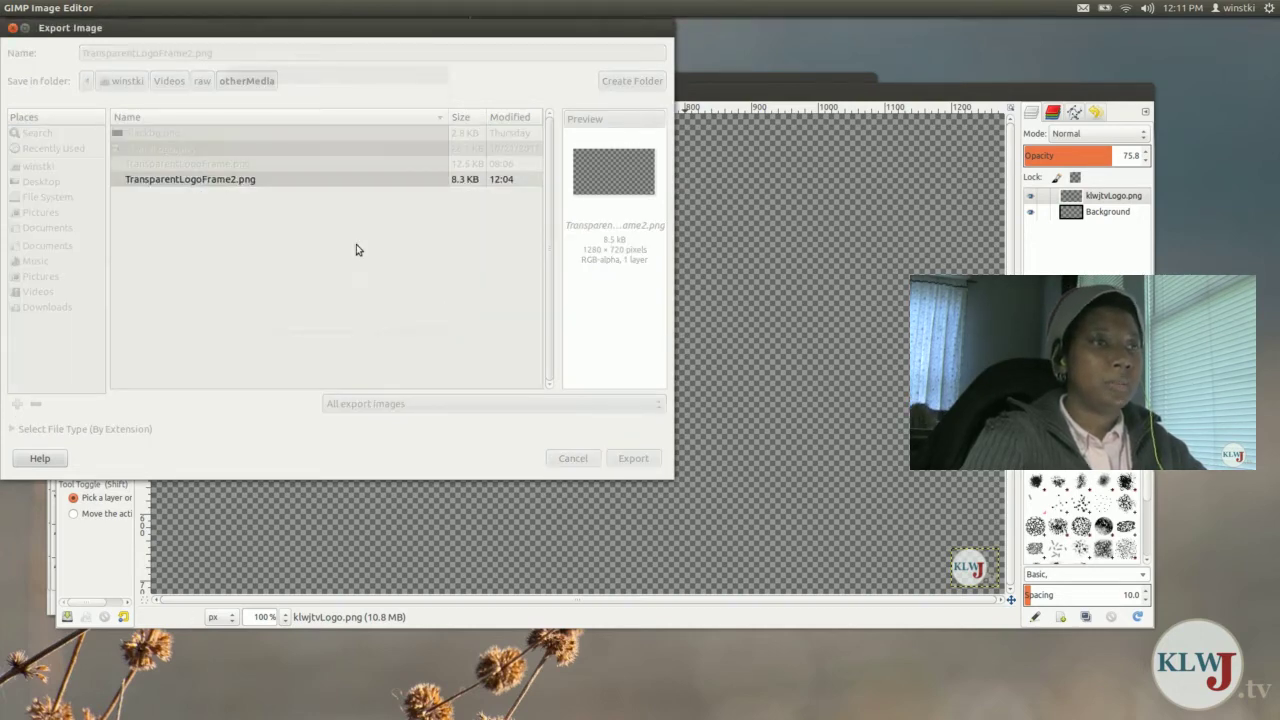
{"action": "left_click", "coordinate": [408, 316]}
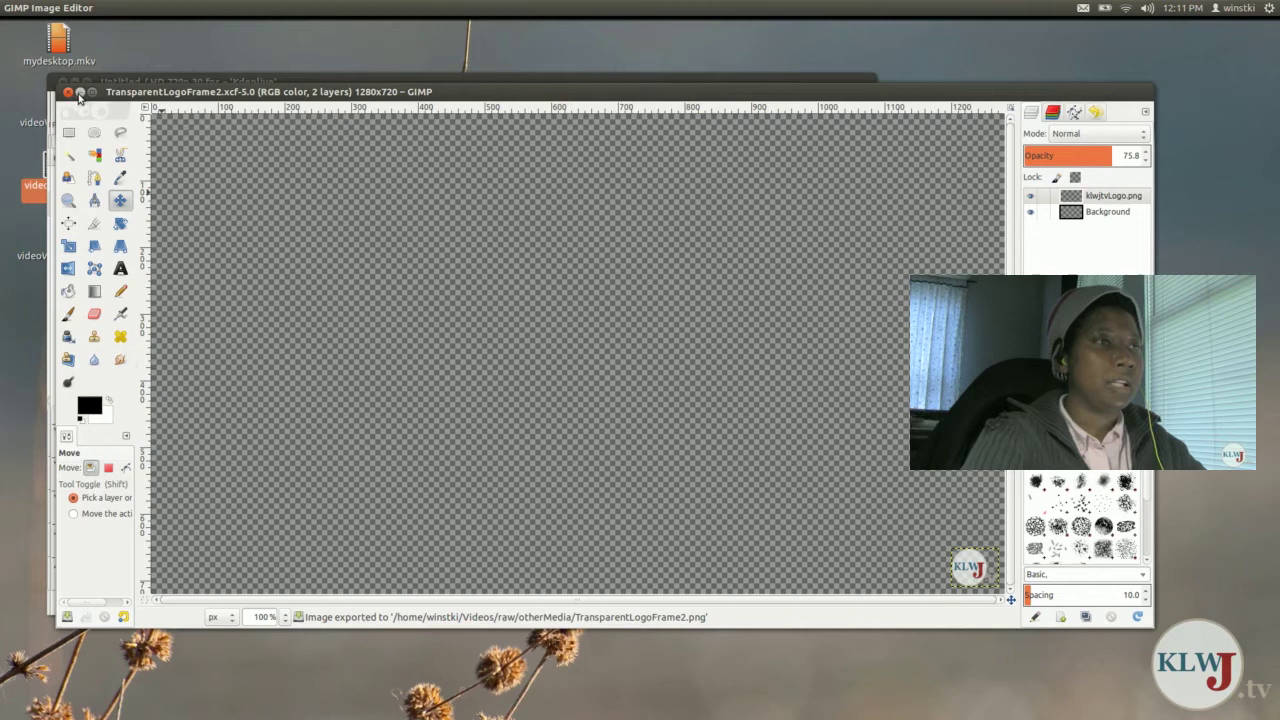
{"action": "left_click", "coordinate": [80, 92]}
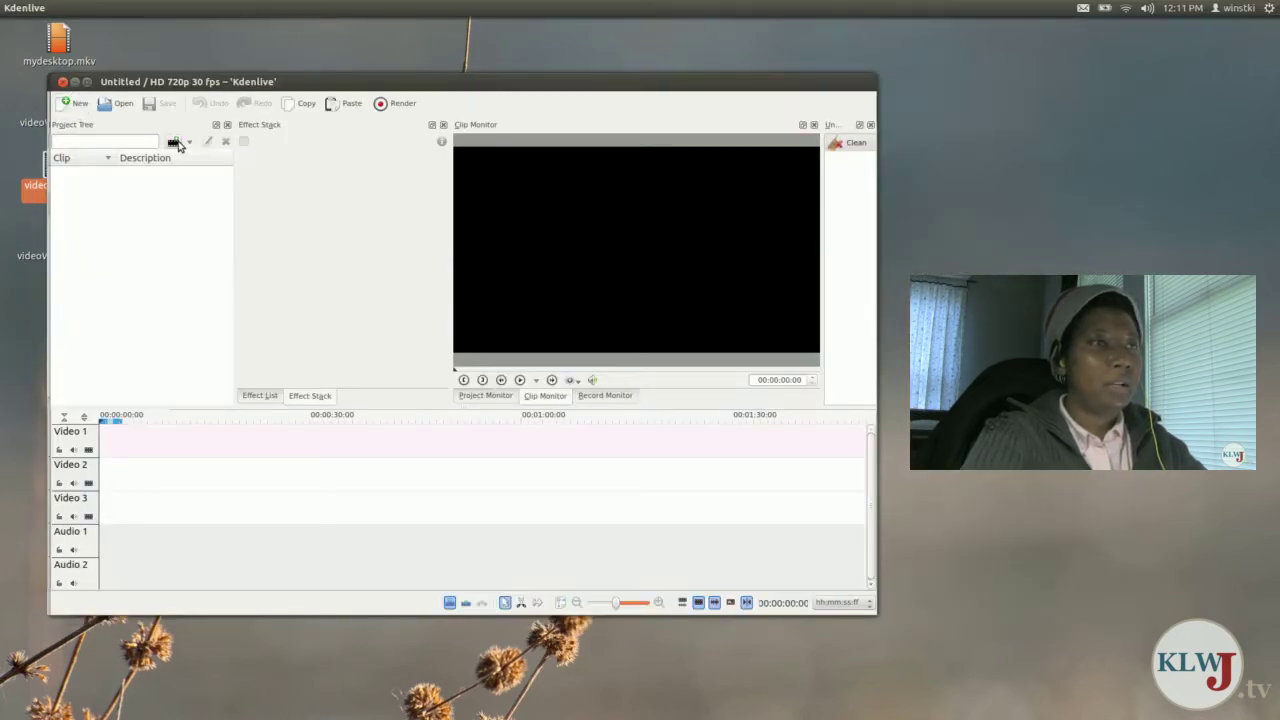
Add tets.mp4 and TransparentLogoFrame.png from Videos/raw/otherMedia to the project clips.
{"action": "left_click", "coordinate": [175, 144]}
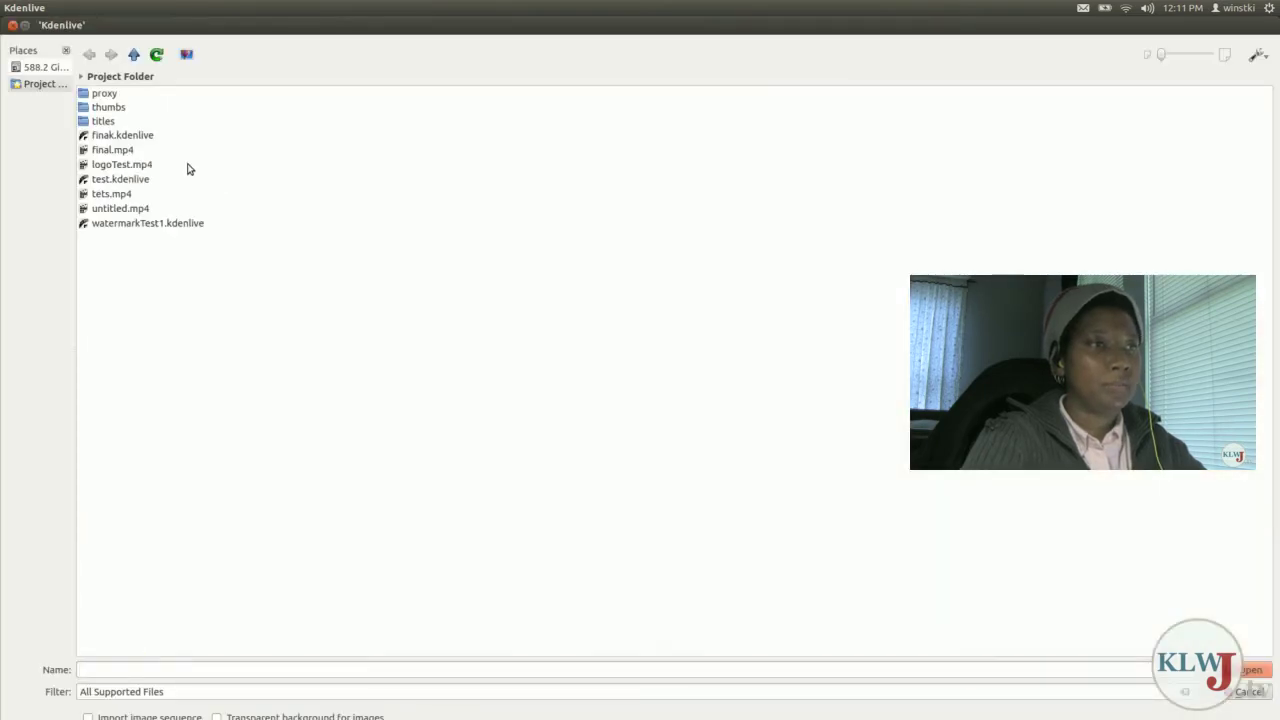
{"action": "double_click", "coordinate": [113, 196]}
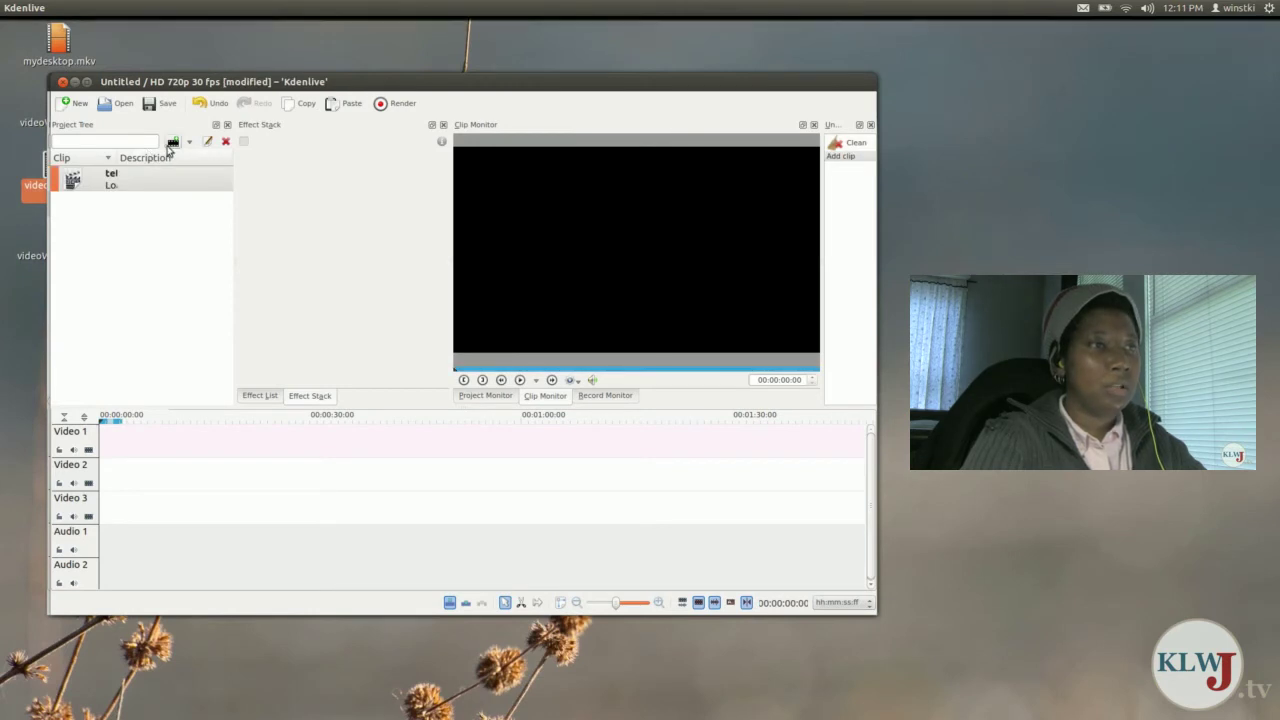
{"action": "left_click", "coordinate": [172, 146]}
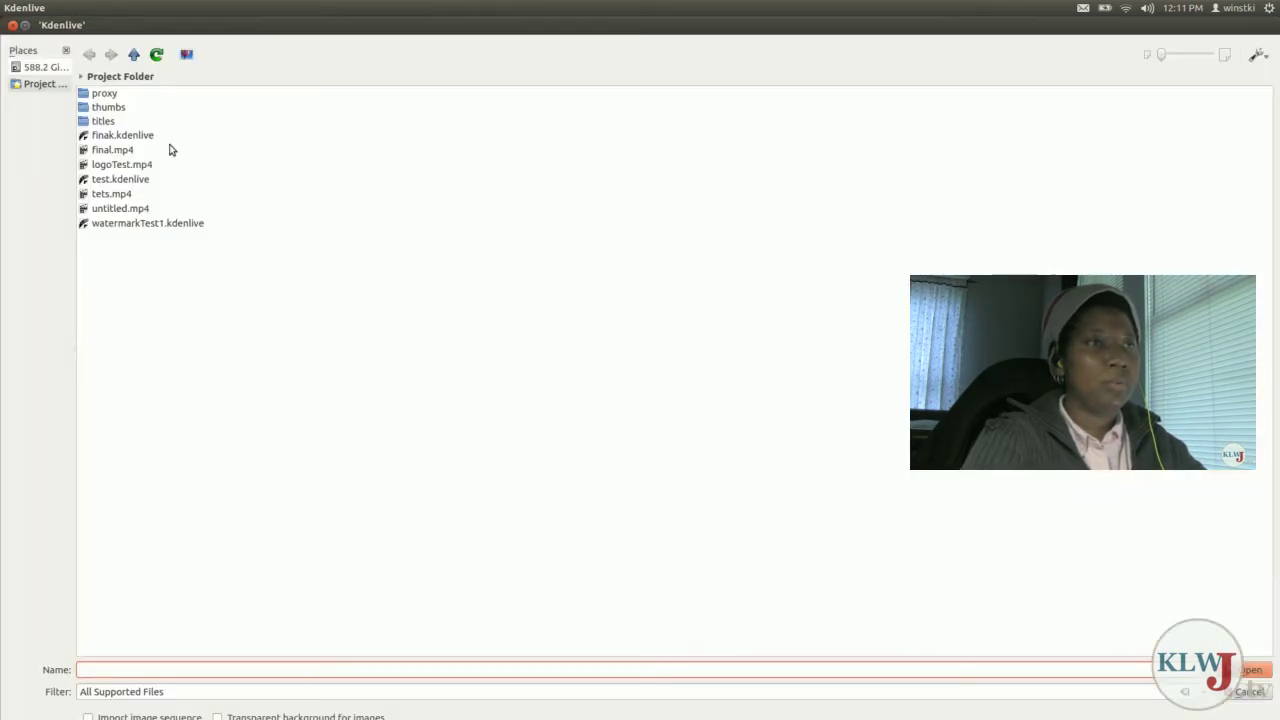
{"action": "left_click", "coordinate": [133, 54]}
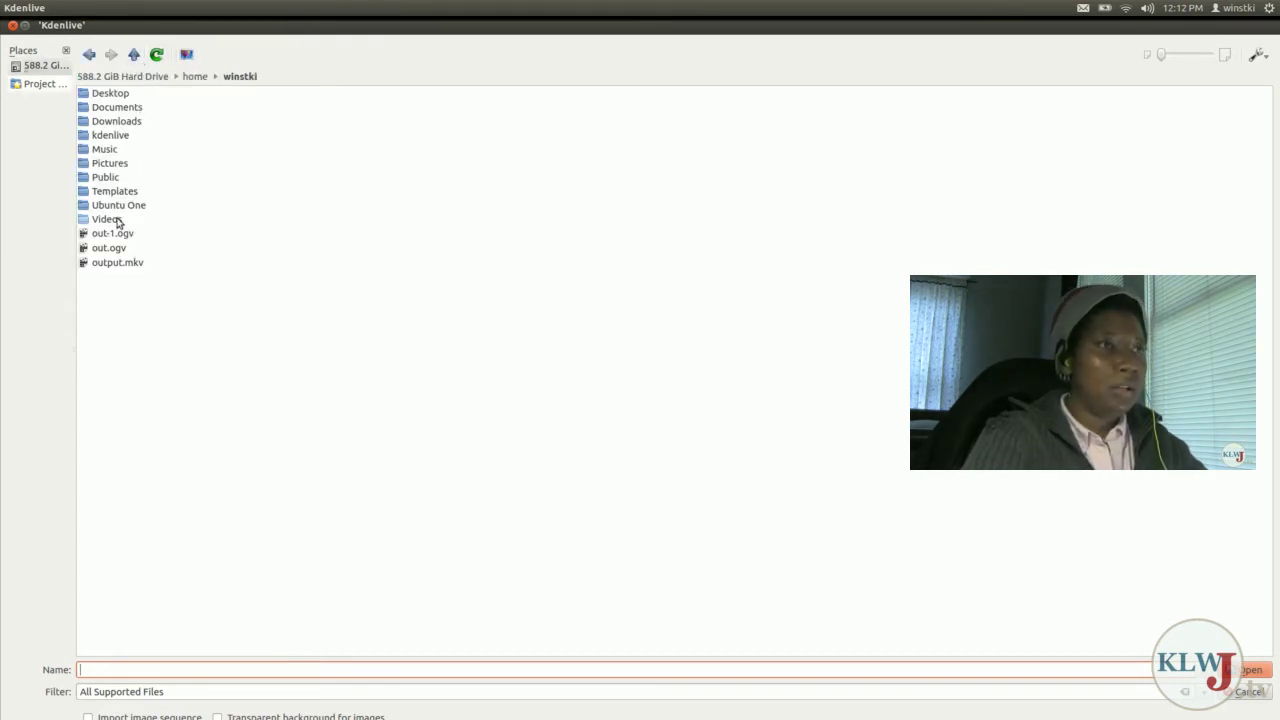
{"action": "left_click", "coordinate": [116, 220]}
{"action": "left_click", "coordinate": [97, 107]}
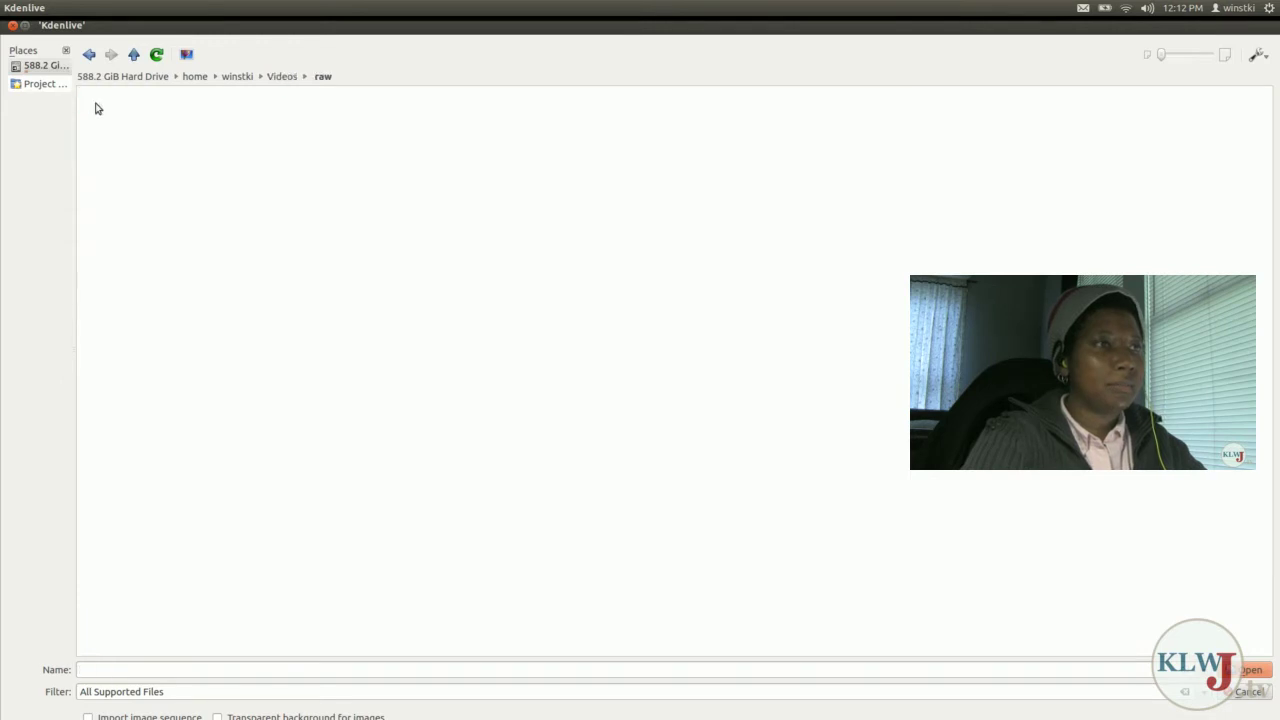
{"action": "left_click", "coordinate": [112, 94]}
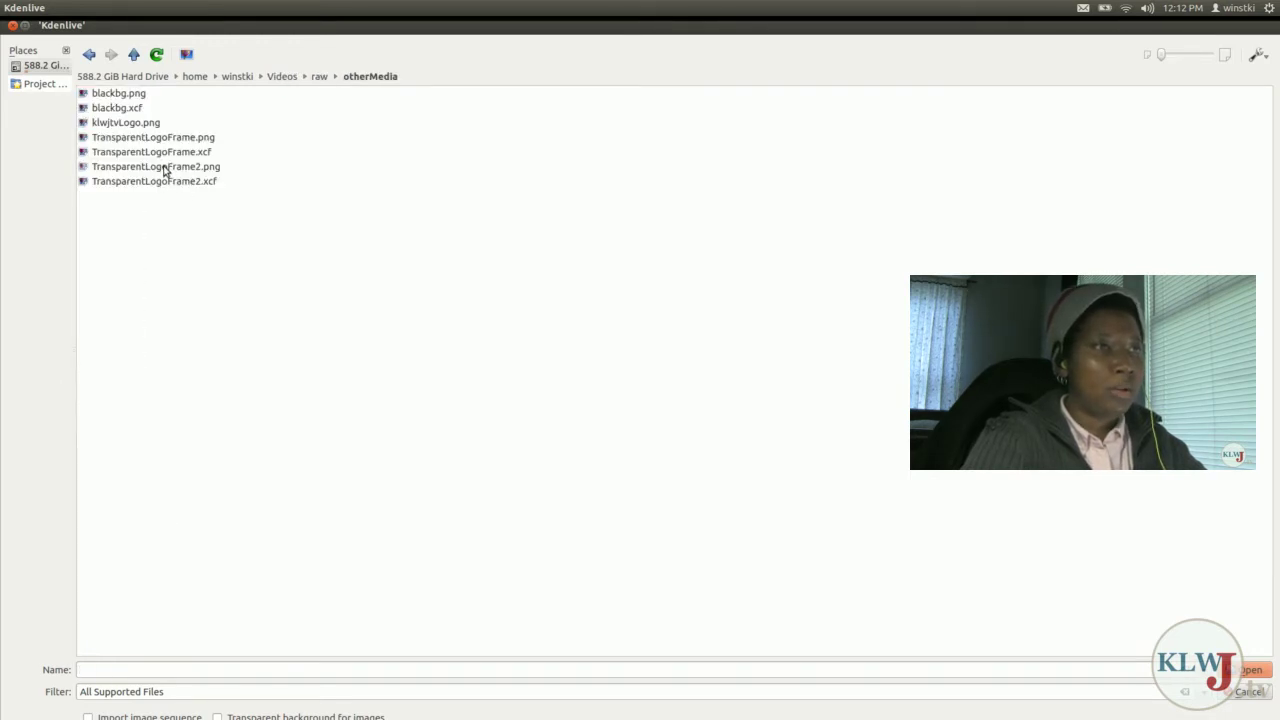
{"action": "double_click", "coordinate": [162, 138]}
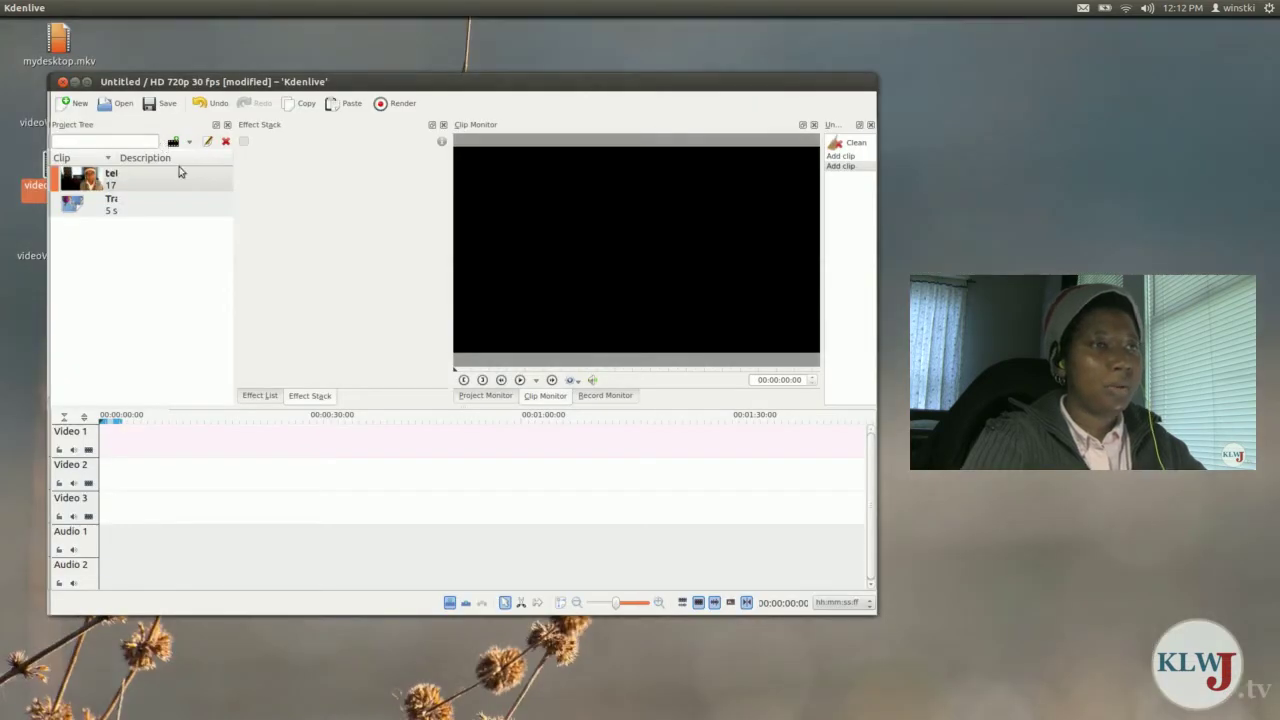
Place the logo on Video 1 and tets.mp4 on Video 2, stretching the logo to about 00:01:00.
{"action": "left_click_drag", "start_coordinate": [119, 157], "coordinate": [190, 157]}
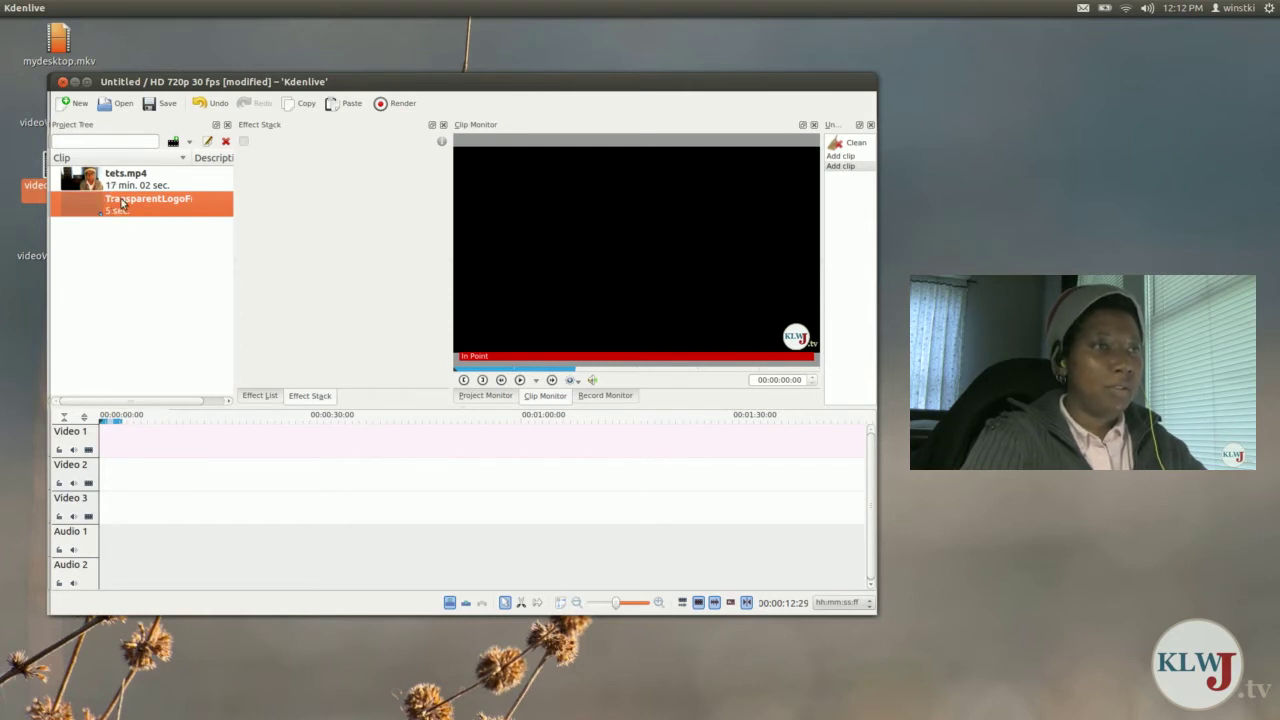
{"action": "left_click_drag", "start_coordinate": [120, 203], "coordinate": [103, 451]}
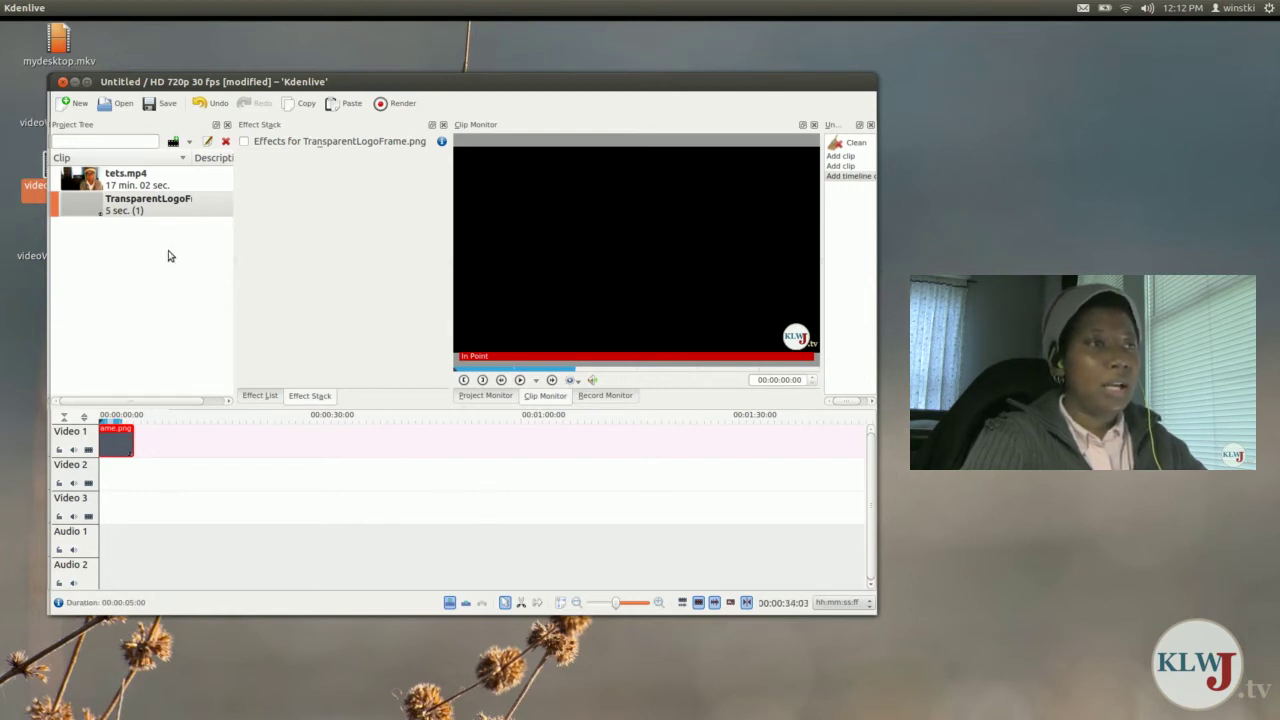
{"action": "left_click", "coordinate": [120, 180]}
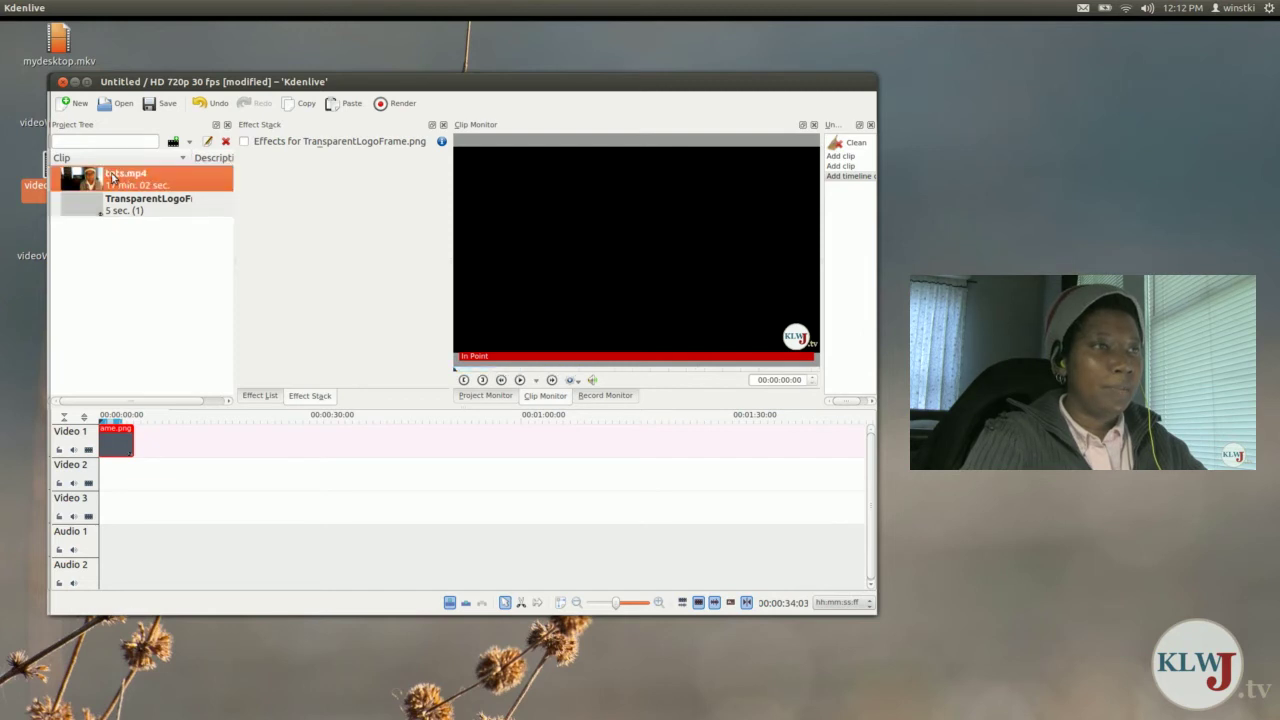
{"action": "left_click_drag", "start_coordinate": [116, 177], "coordinate": [106, 476]}
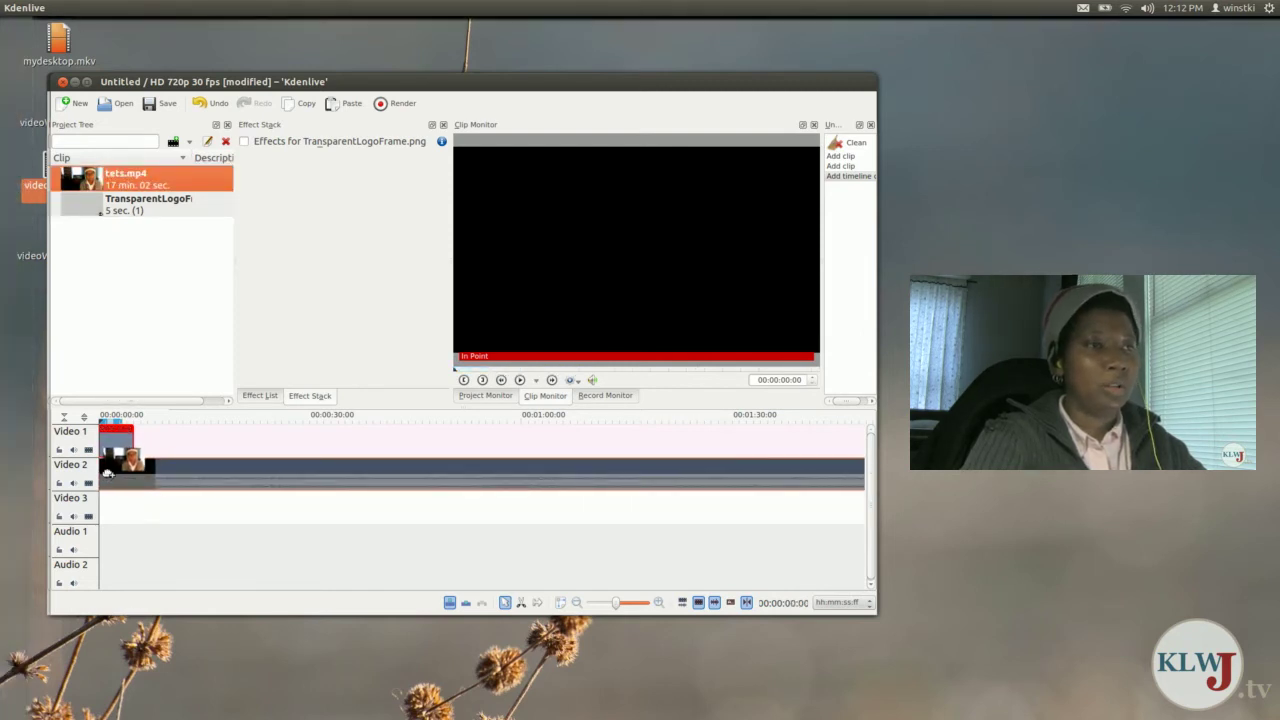
{"action": "left_click", "coordinate": [128, 440]}
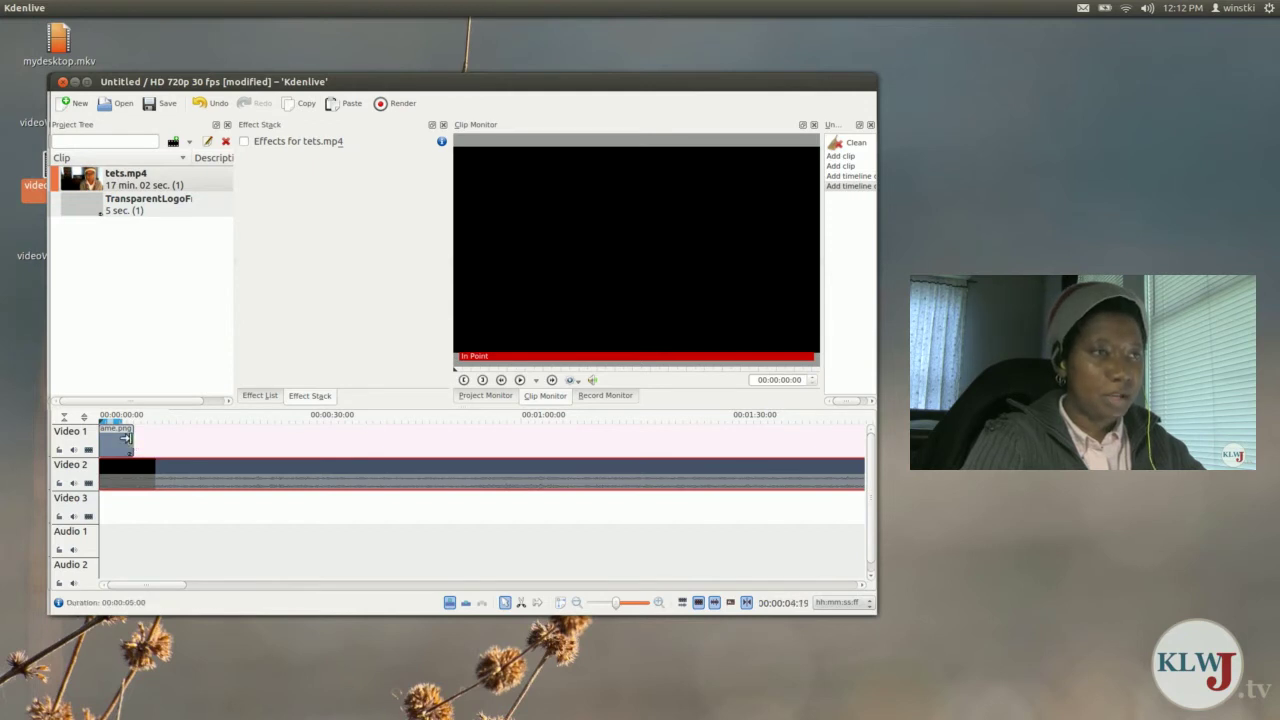
{"action": "left_click_drag", "start_coordinate": [257, 449], "coordinate": [563, 456]}
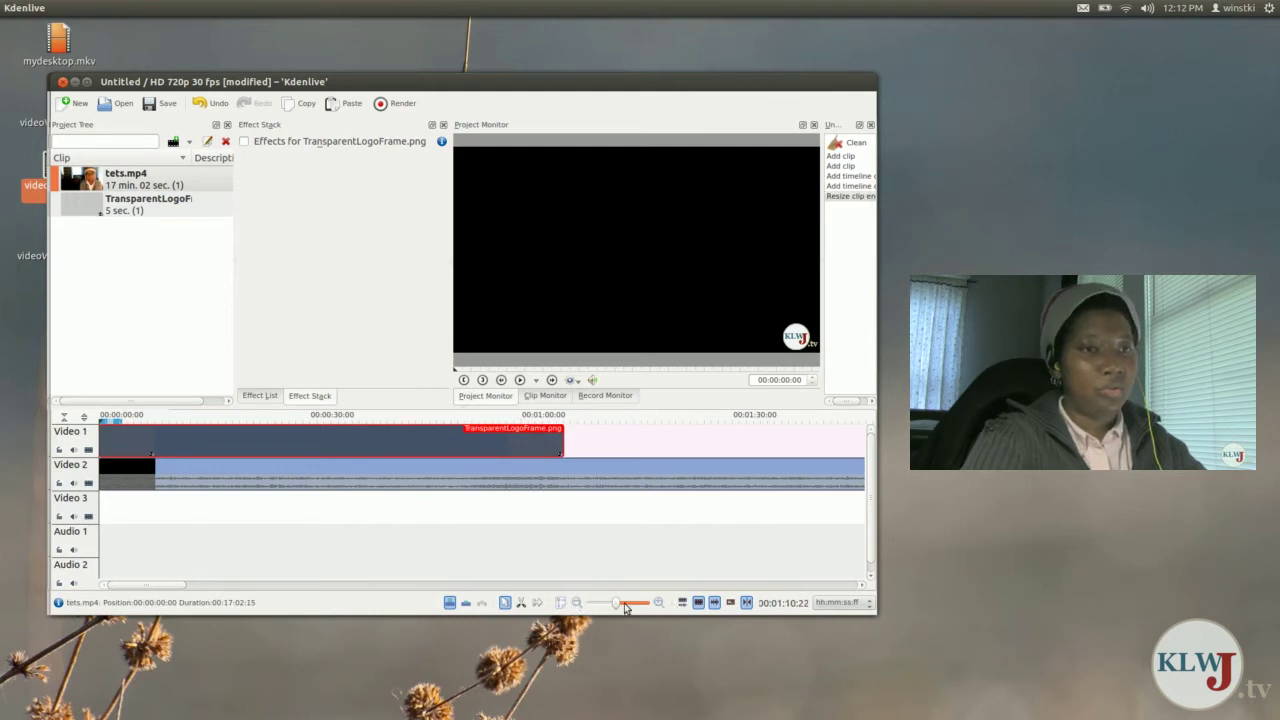
Zoom the timeline out three times so much more of tets.mp4 fits in view.
{"action": "mouse_move", "coordinate": [269, 6]}
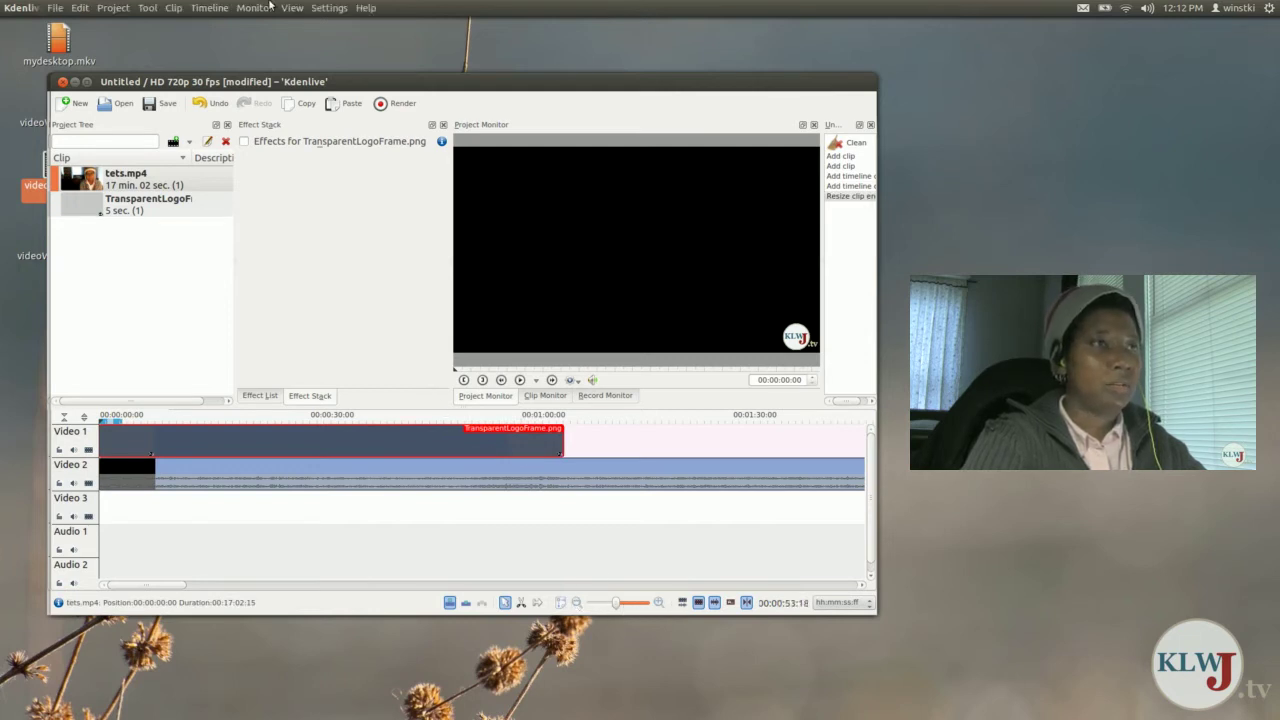
{"action": "left_click", "coordinate": [209, 8]}
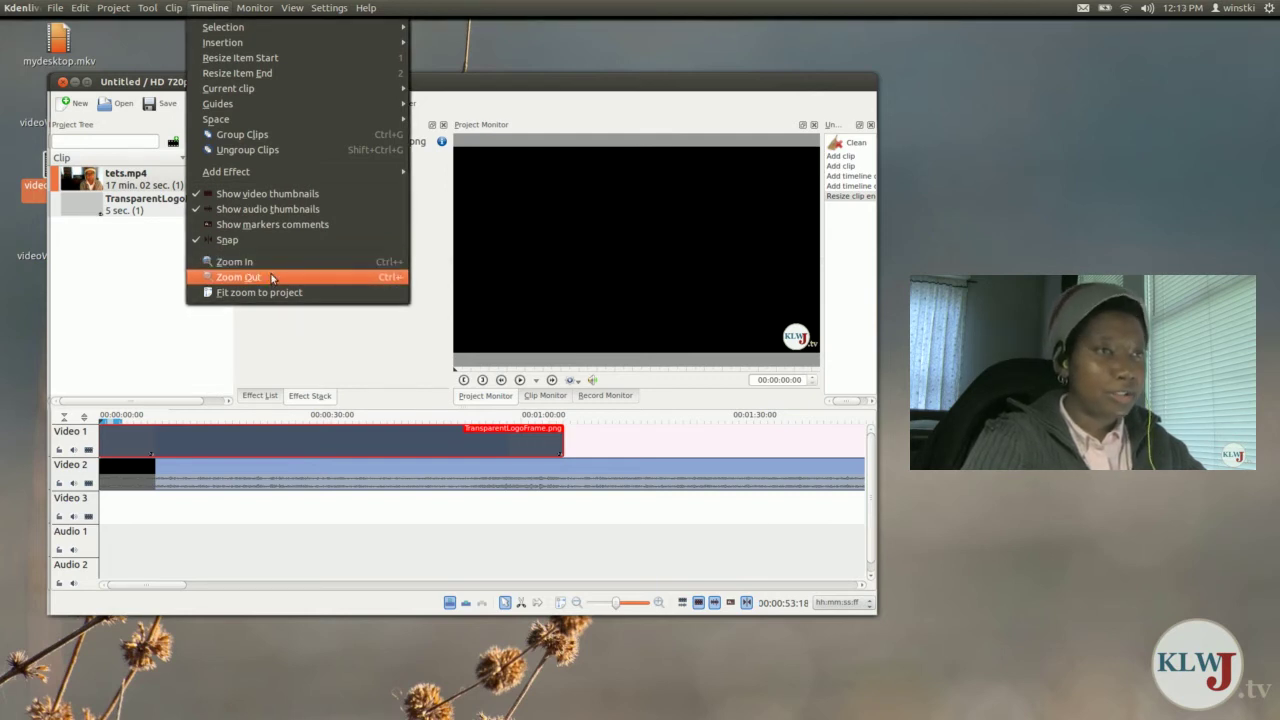
{"action": "left_click", "coordinate": [272, 278]}
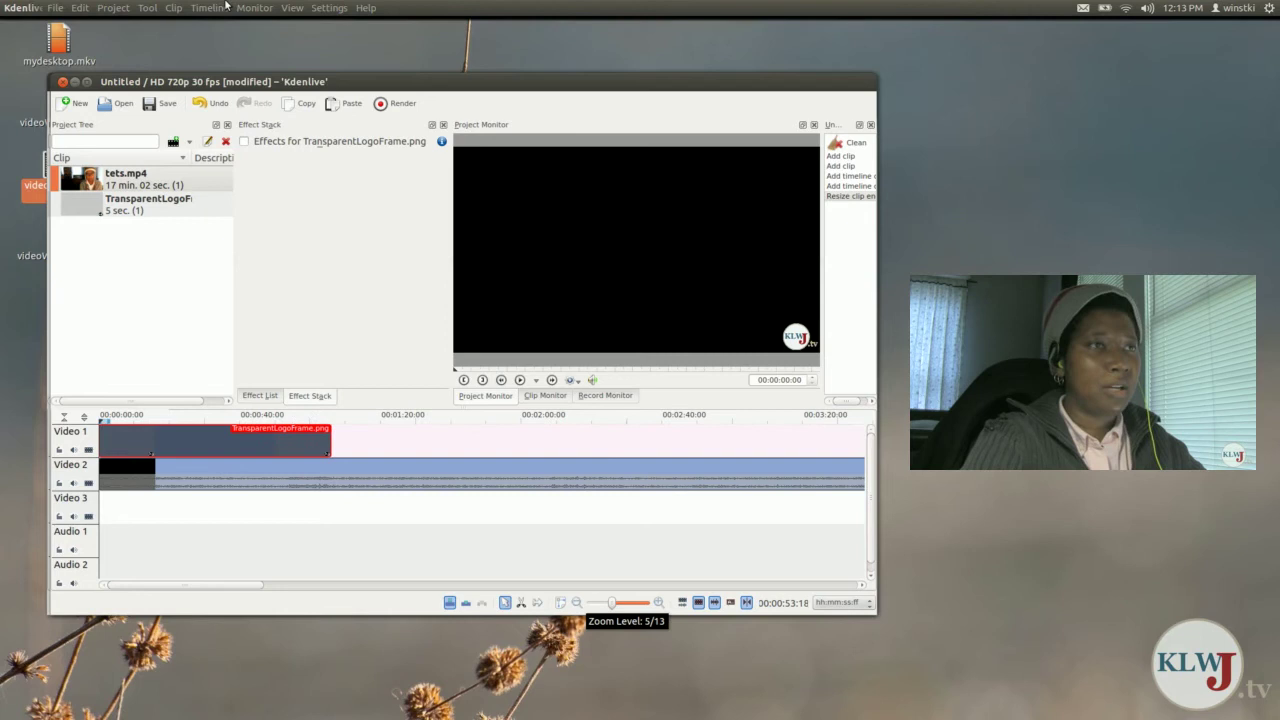
{"action": "left_click", "coordinate": [212, 8]}
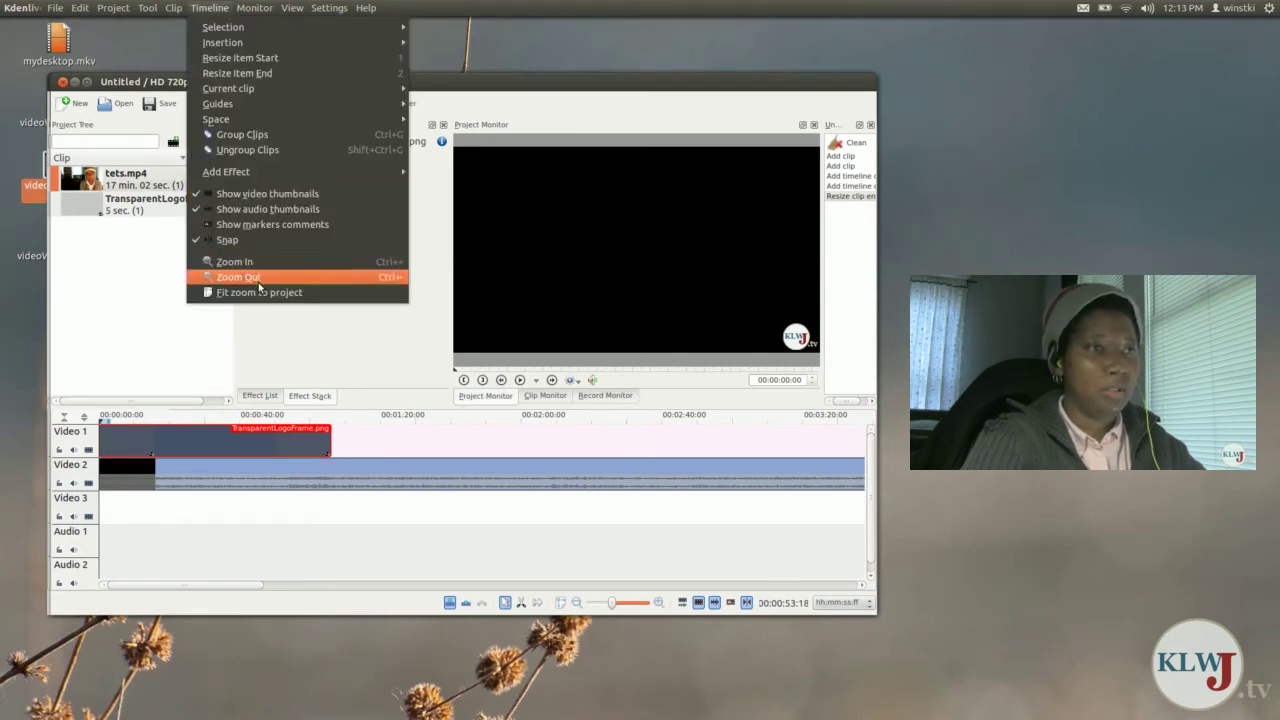
{"action": "left_click", "coordinate": [260, 280]}
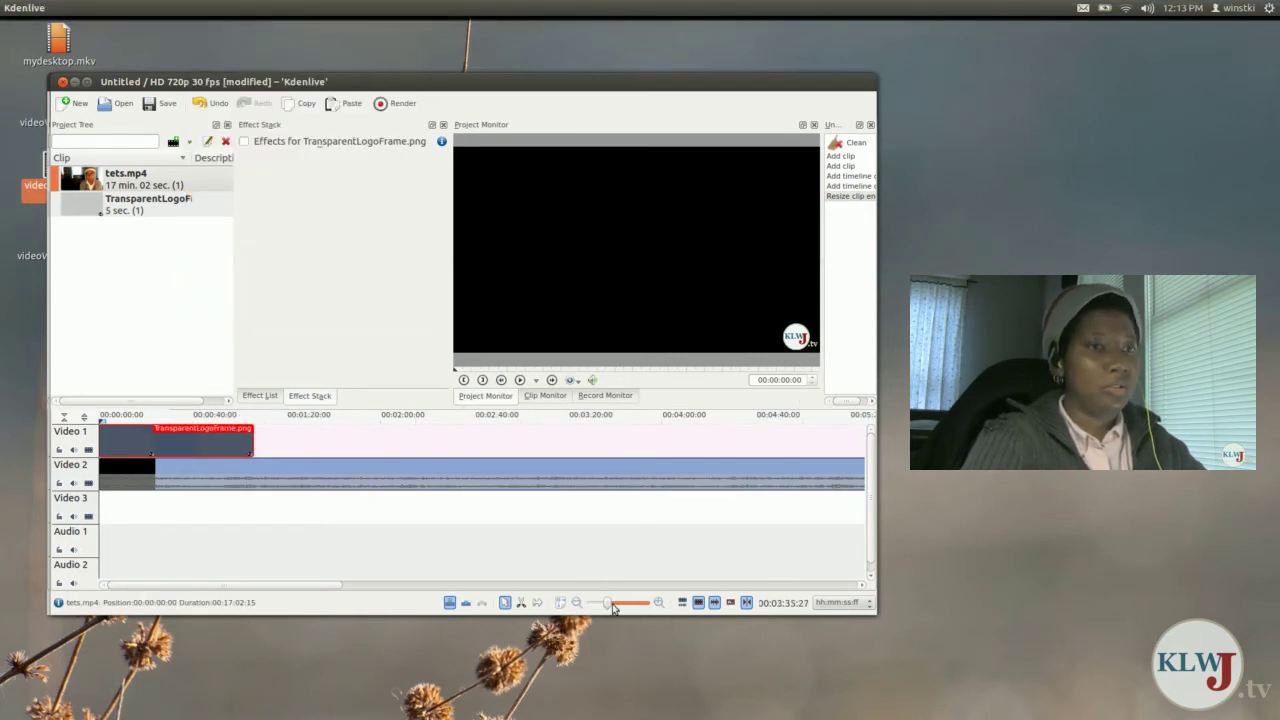
{"action": "left_click", "coordinate": [180, 7]}
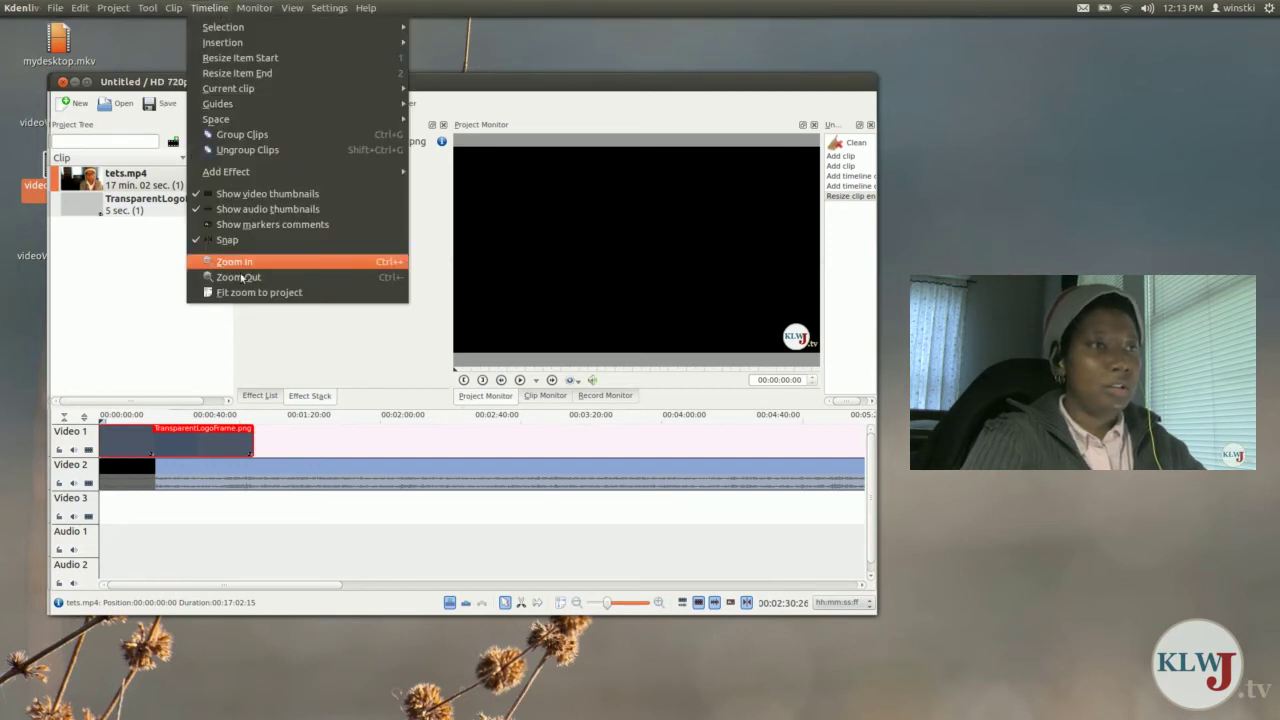
{"action": "left_click", "coordinate": [243, 278]}
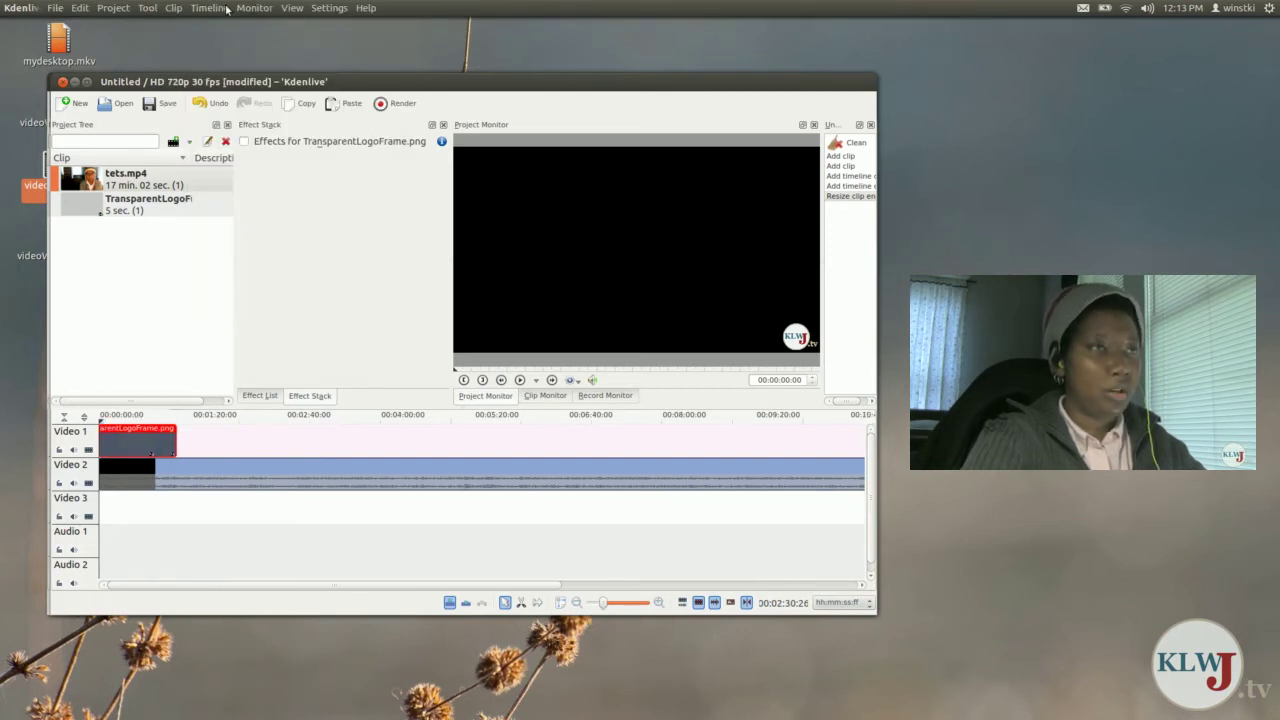
{"action": "left_click", "coordinate": [222, 8]}
Stretch the logo clip to 17:02:15 to match tets.mp4, confirming its duration.
{"action": "left_click", "coordinate": [270, 277]}
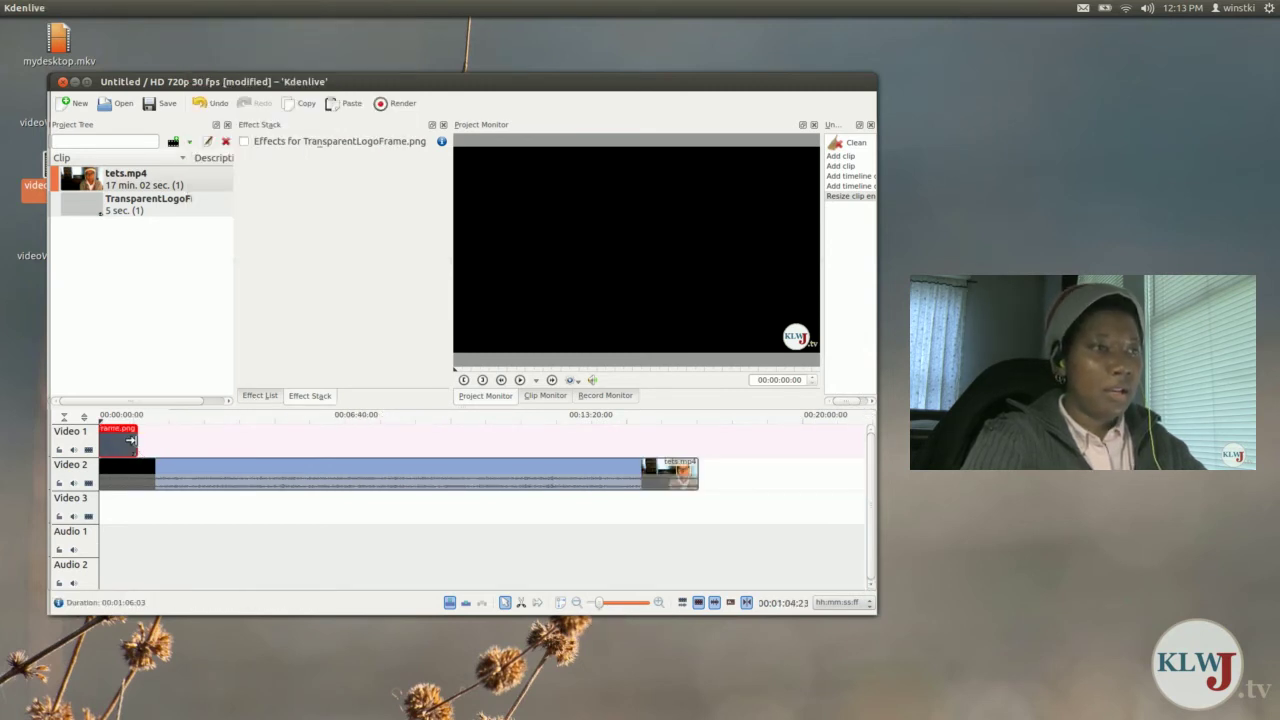
{"action": "left_click_drag", "start_coordinate": [132, 440], "coordinate": [690, 442]}
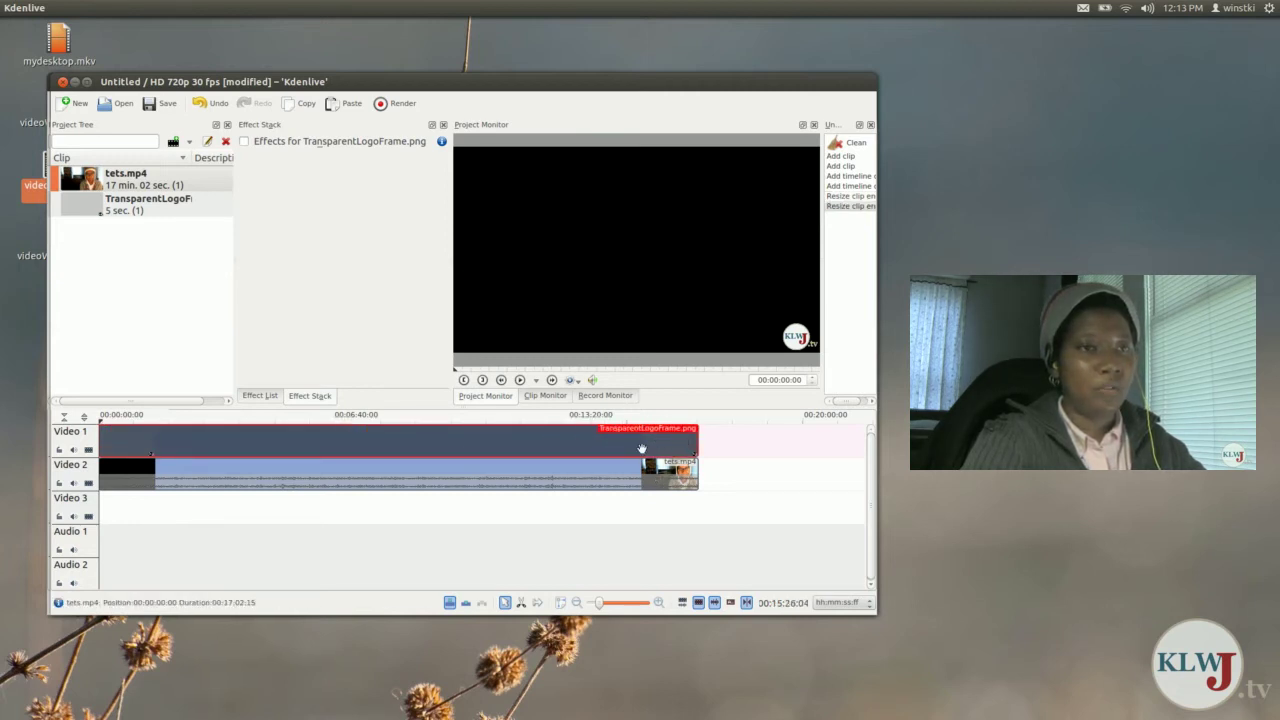
{"action": "double_click", "coordinate": [537, 444]}
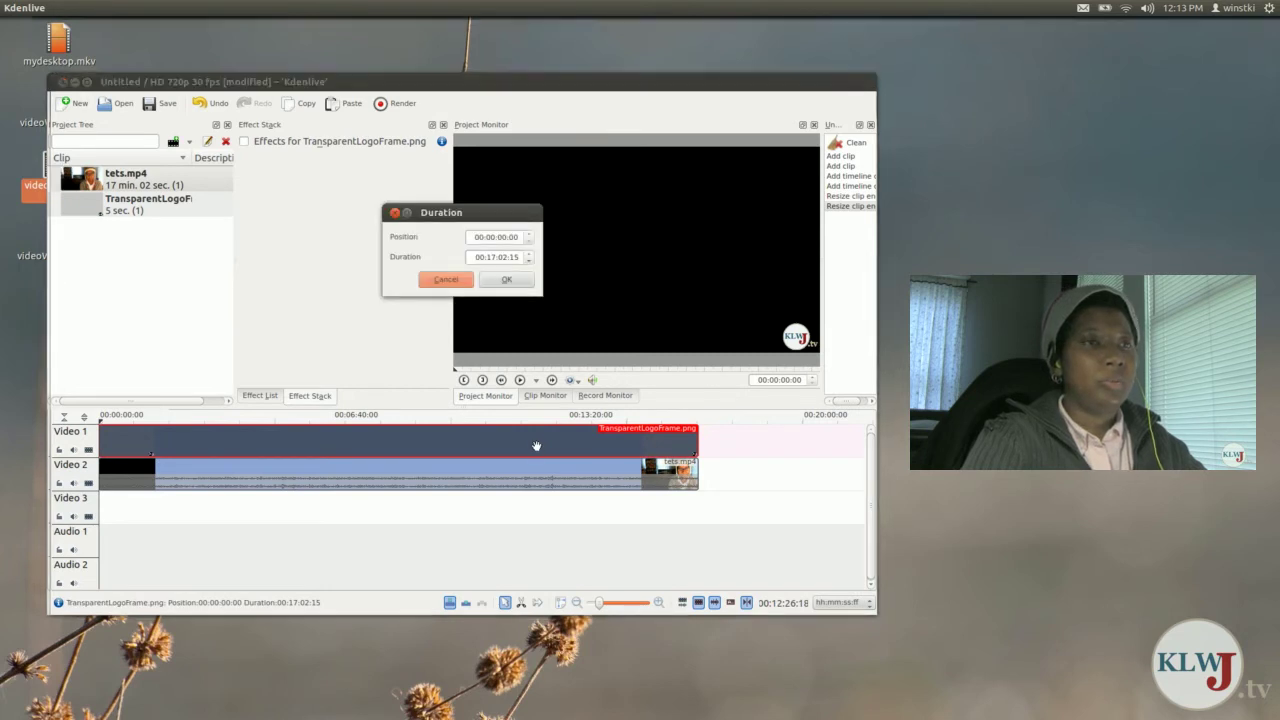
{"action": "left_click", "coordinate": [394, 212]}
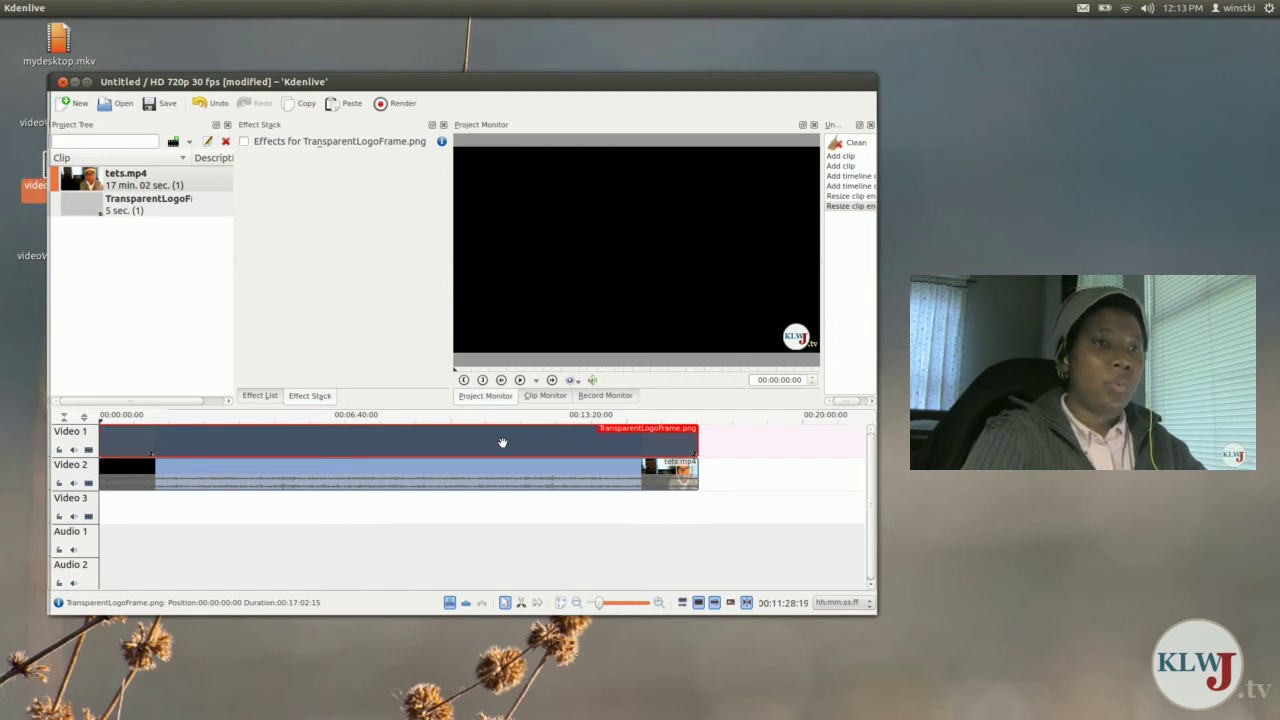
Add a Composite transition to the TransparentLogoFrame.png clip.
{"action": "right_click", "coordinate": [502, 442]}
{"action": "mouse_move", "coordinate": [620, 631]}
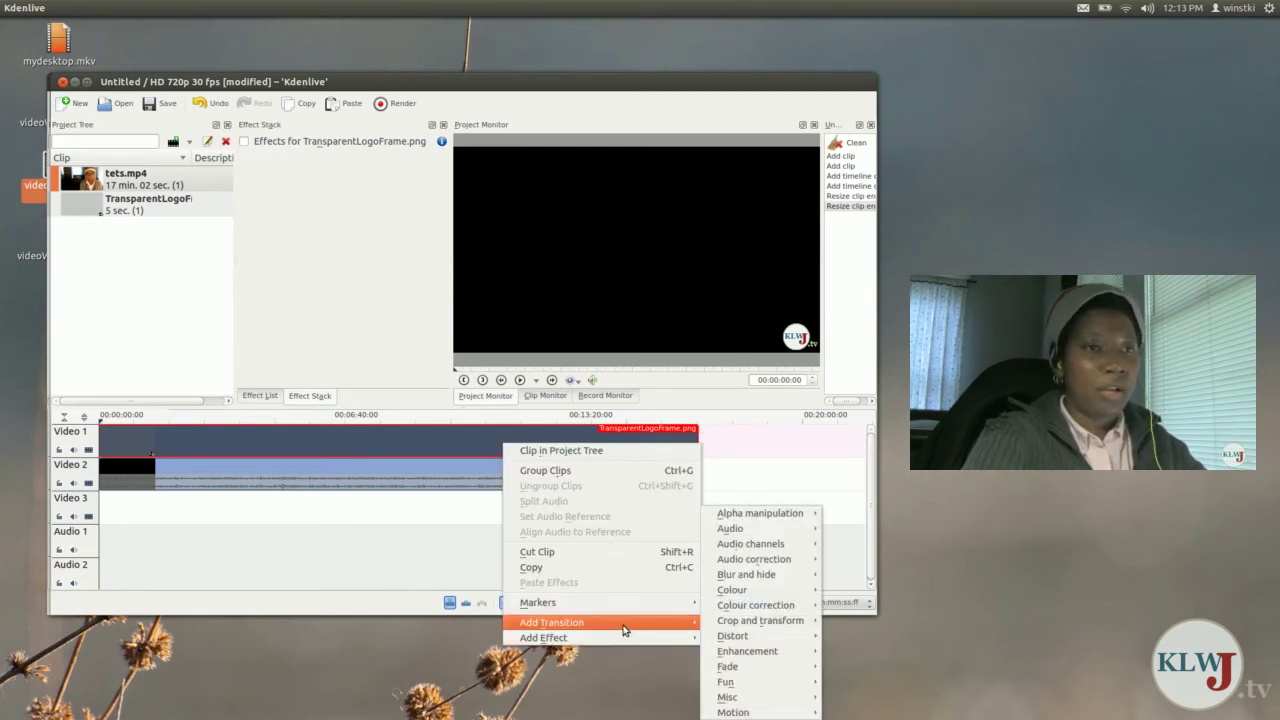
{"action": "mouse_move", "coordinate": [693, 630]}
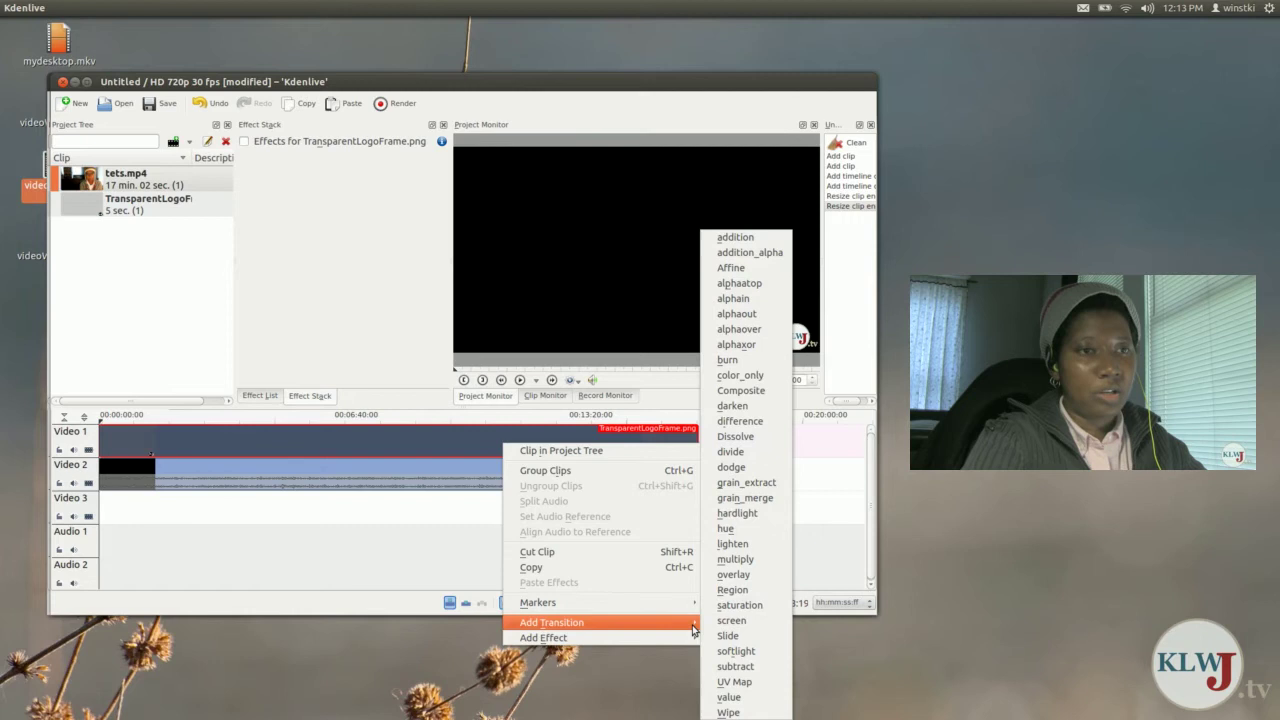
{"action": "left_click", "coordinate": [769, 391]}
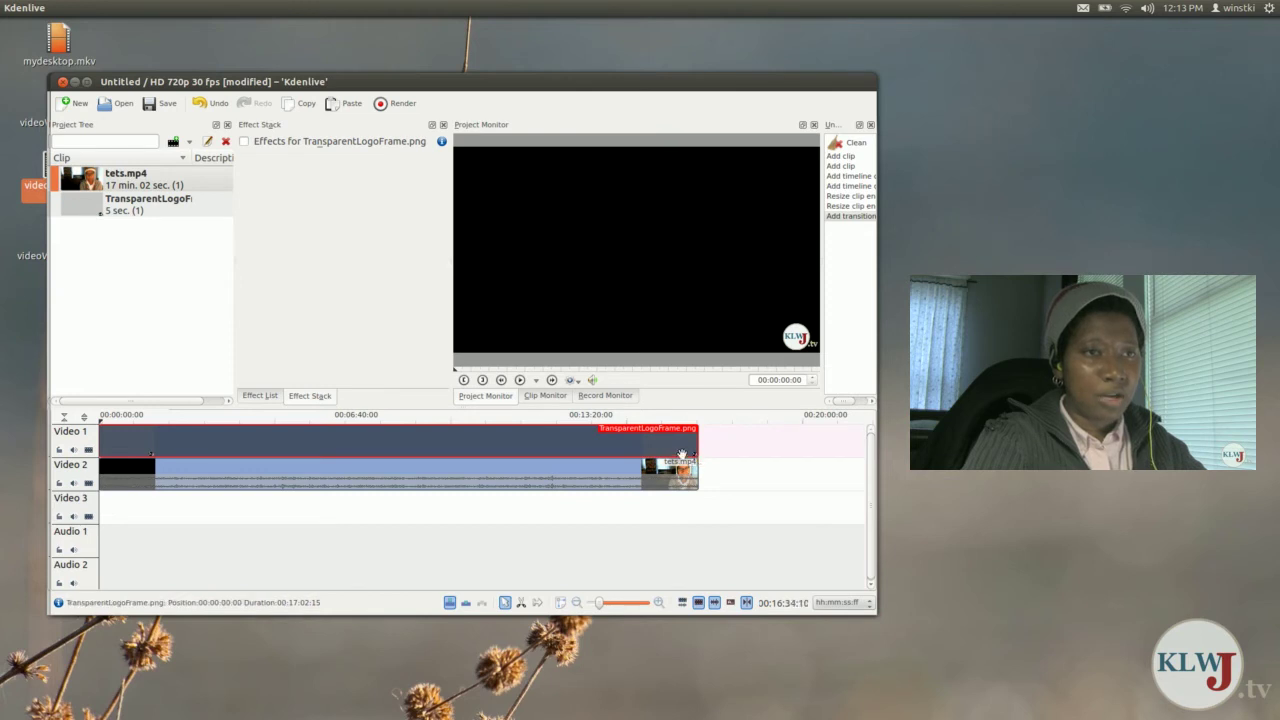
Zoom the timeline in four times and scroll to where the clips end.
{"action": "mouse_move", "coordinate": [248, 8]}
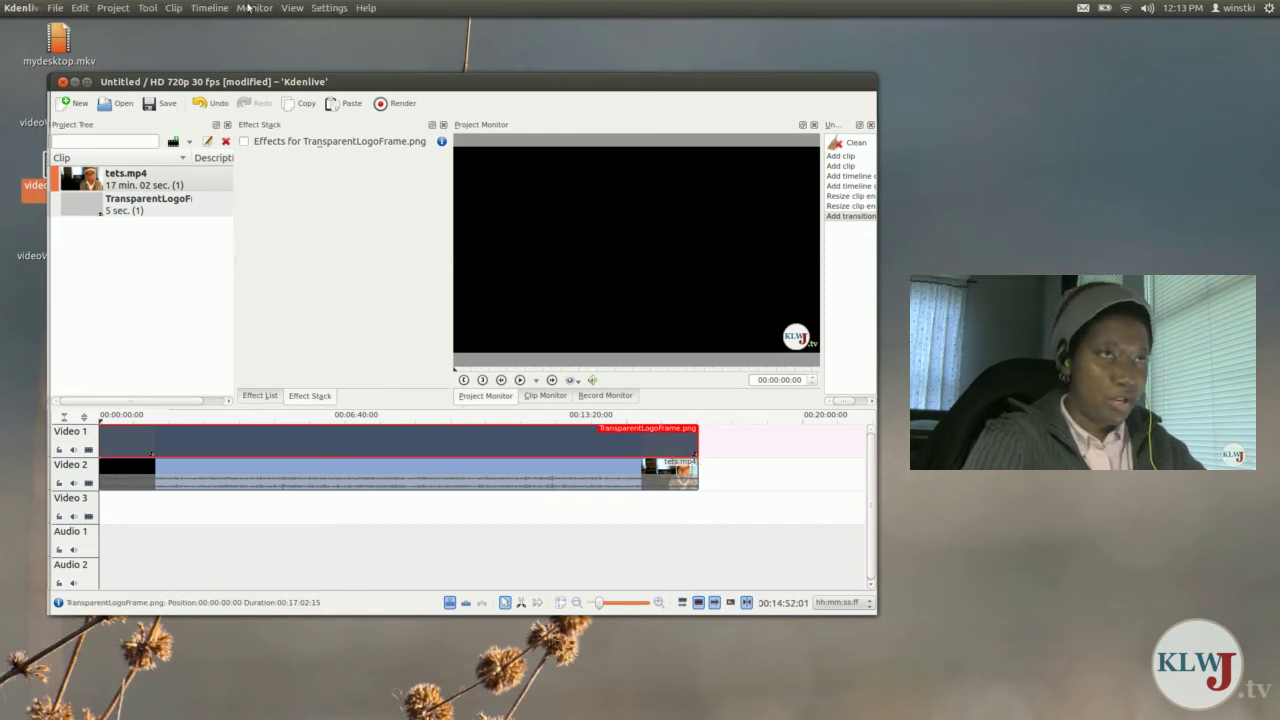
{"action": "left_click", "coordinate": [209, 8]}
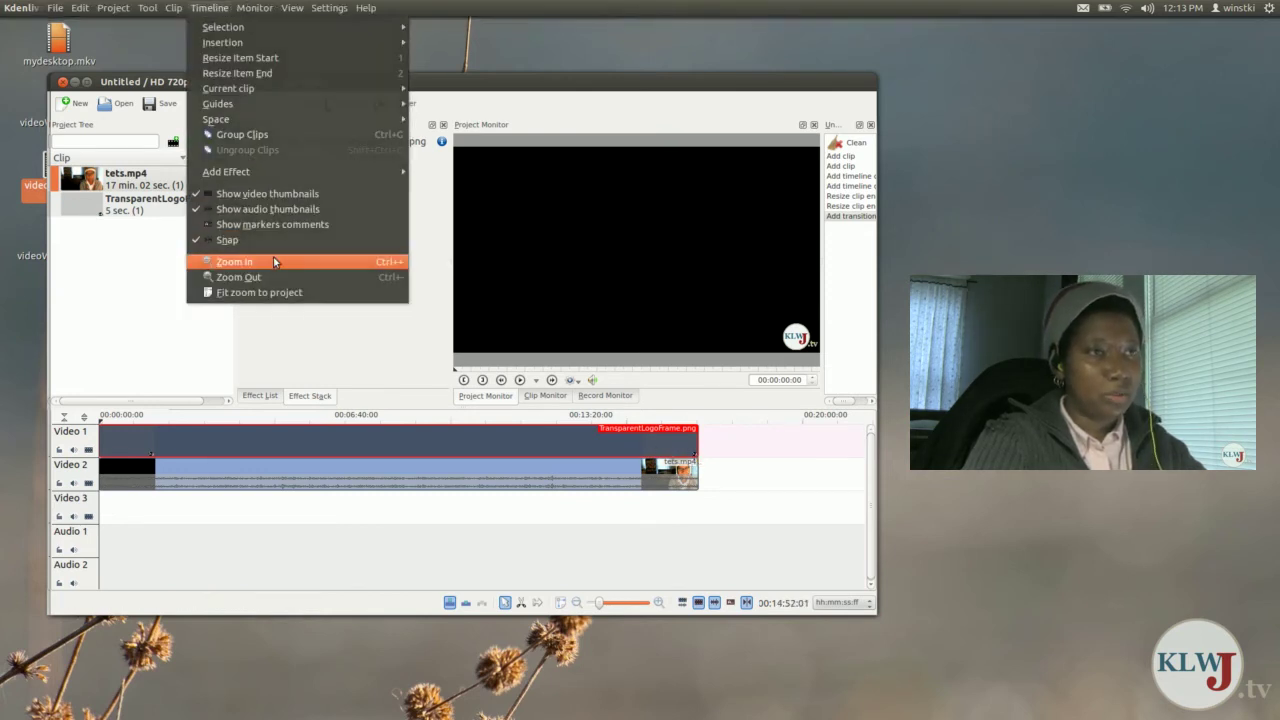
{"action": "left_click", "coordinate": [237, 258]}
{"action": "left_click", "coordinate": [222, 8]}
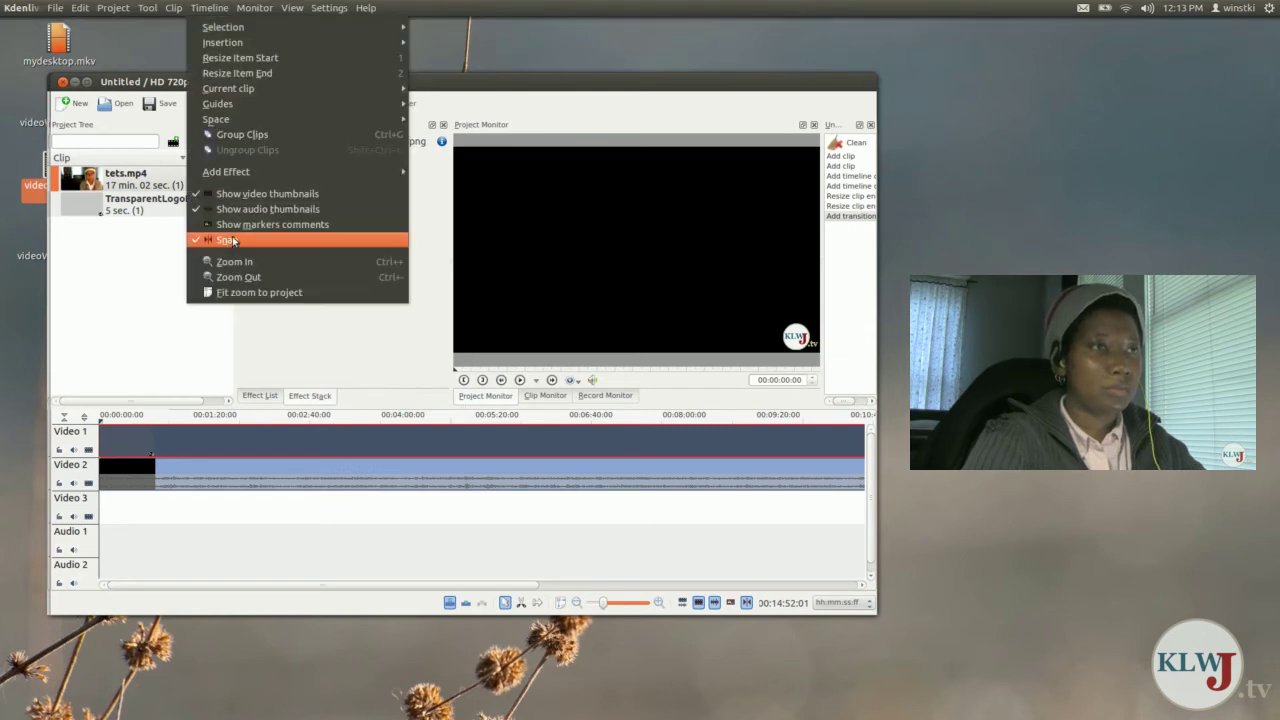
{"action": "left_click", "coordinate": [235, 260]}
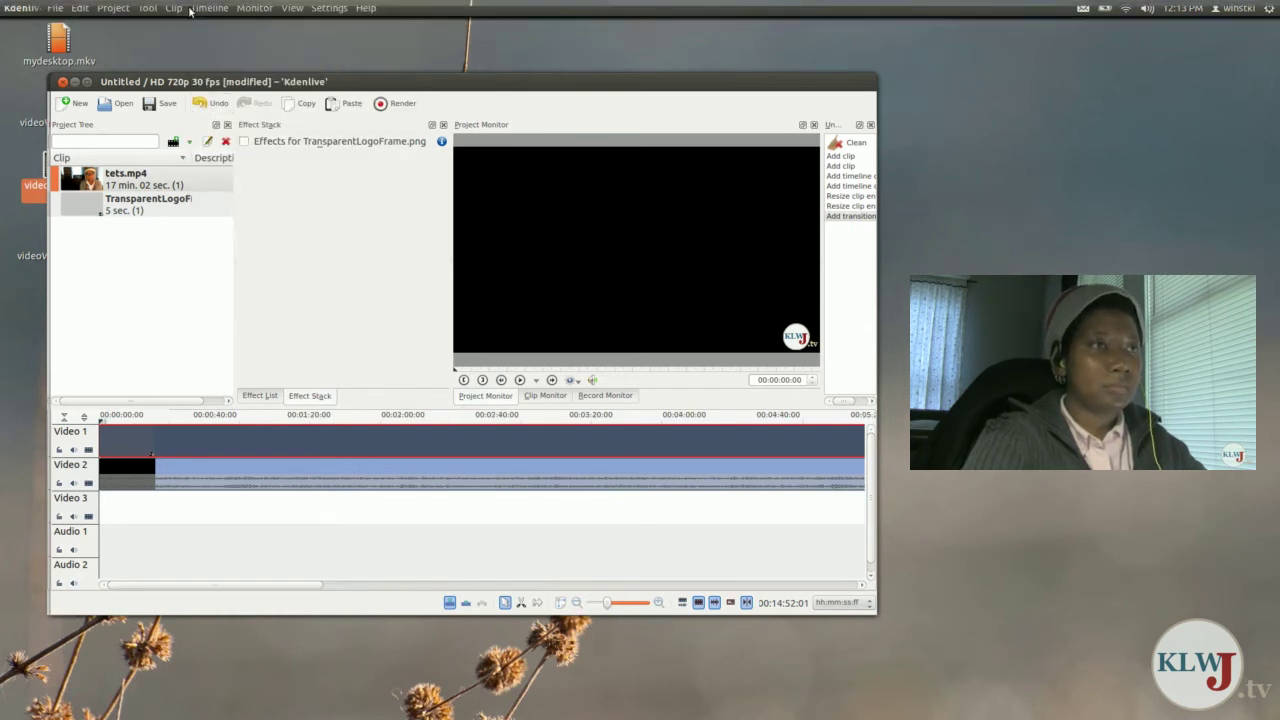
{"action": "left_click", "coordinate": [209, 8]}
{"action": "left_click", "coordinate": [235, 261]}
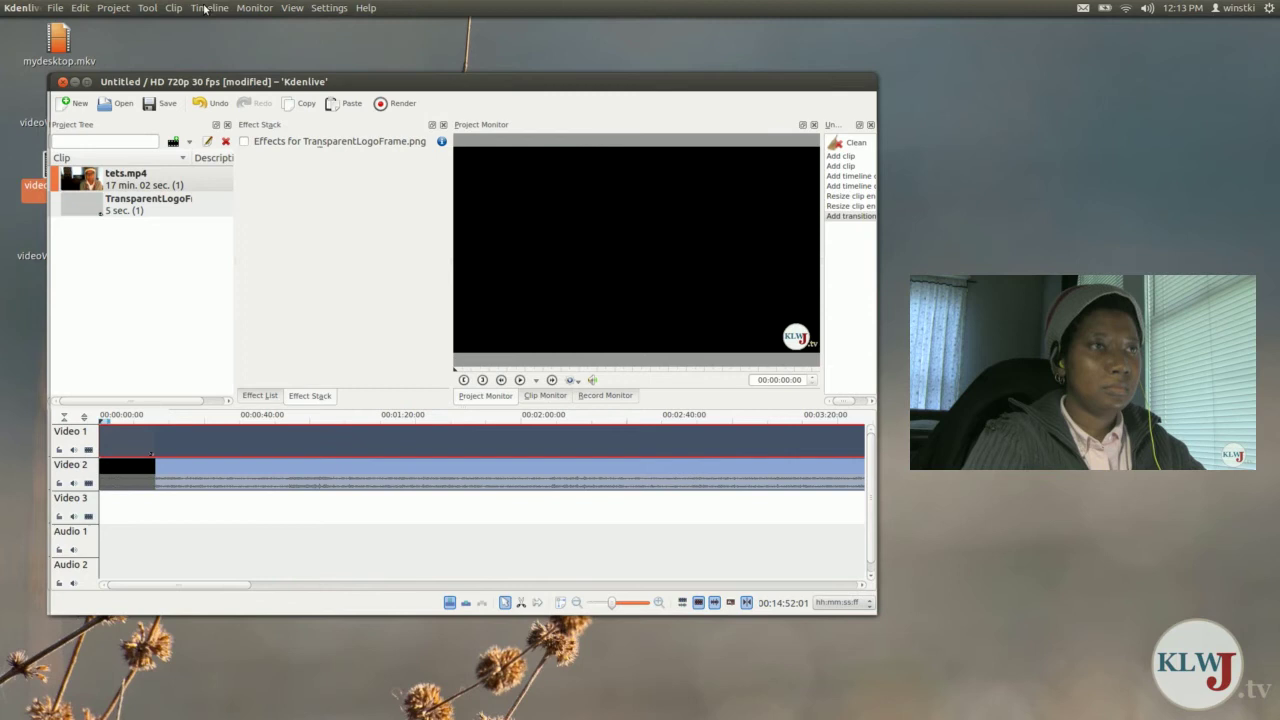
{"action": "left_click", "coordinate": [209, 8]}
{"action": "left_click", "coordinate": [235, 261]}
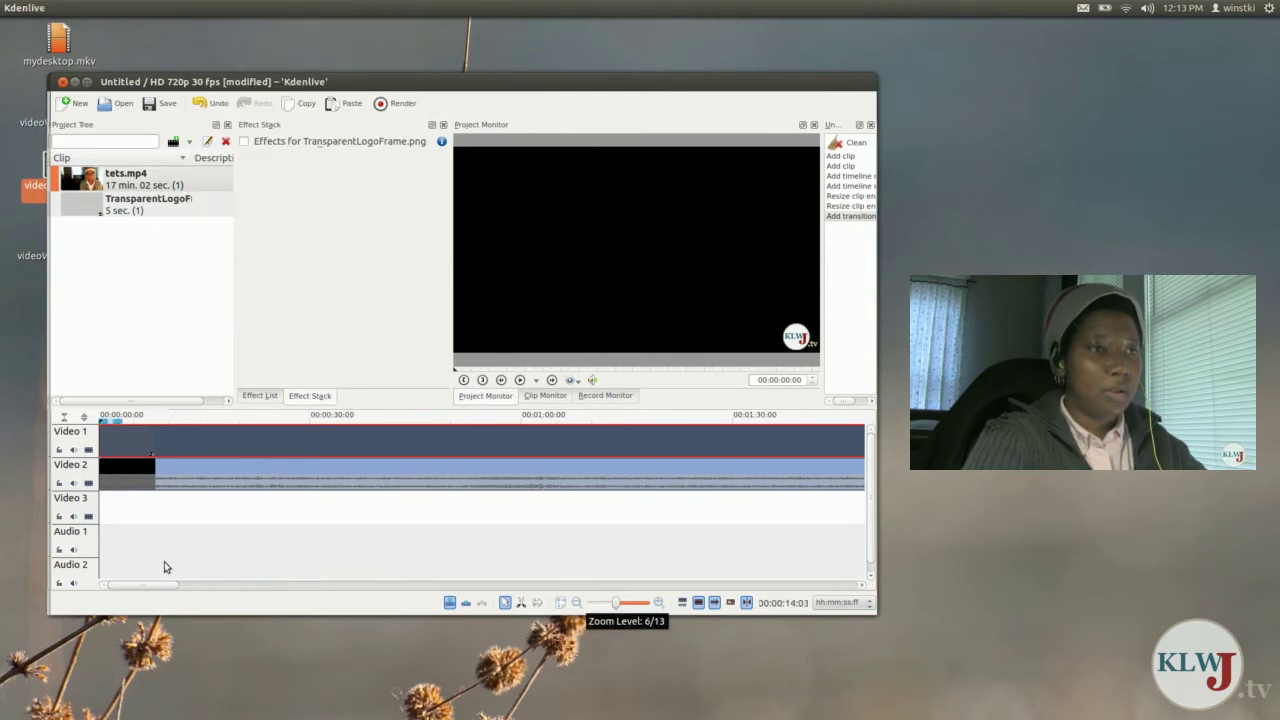
{"action": "left_click_drag", "start_coordinate": [160, 583], "coordinate": [811, 587]}
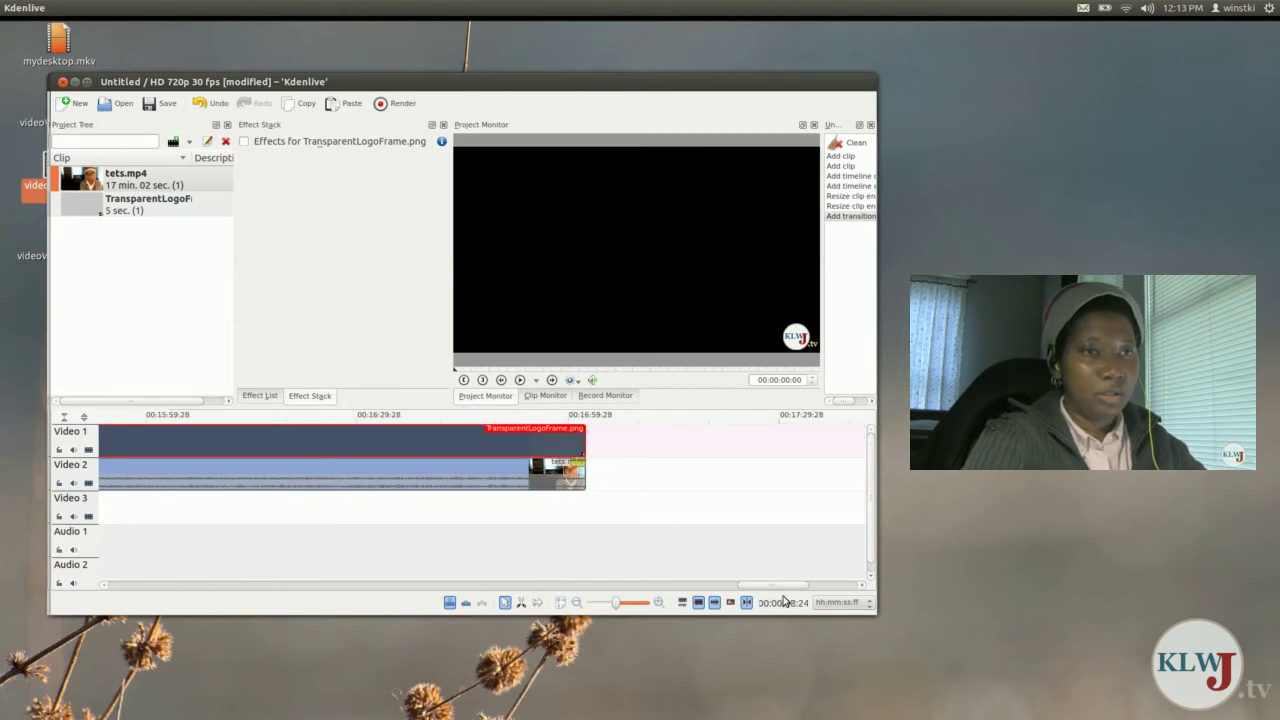
Pull the Composite transition from the logo clip's end back toward the timeline start.
{"action": "left_click", "coordinate": [576, 457]}
{"action": "left_click_drag", "start_coordinate": [576, 457], "coordinate": [119, 469]}
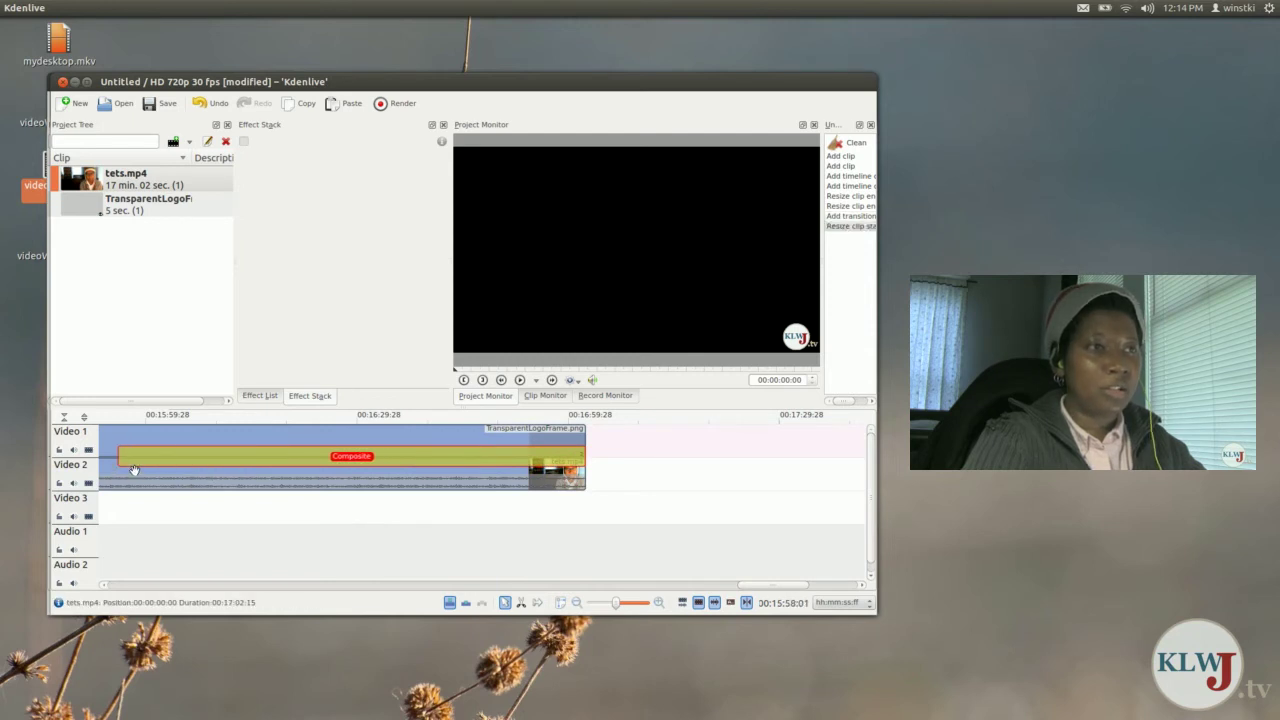
{"action": "left_click", "coordinate": [210, 8]}
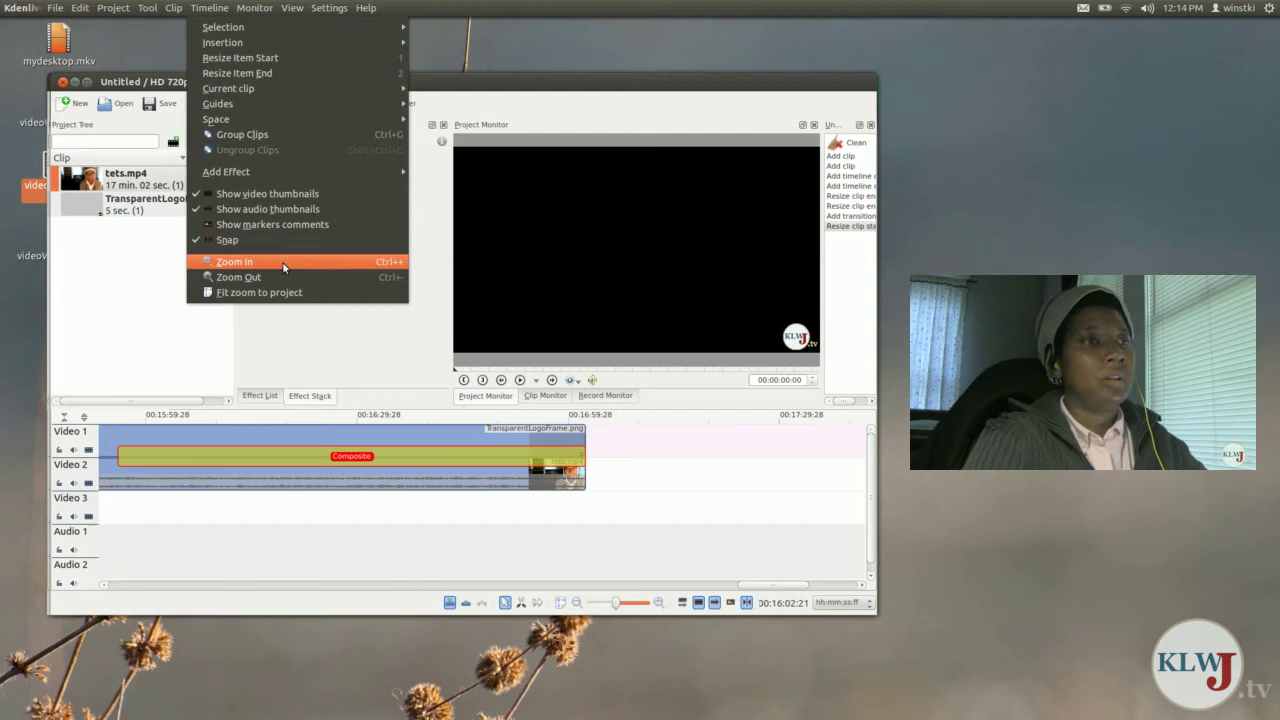
{"action": "left_click", "coordinate": [283, 277]}
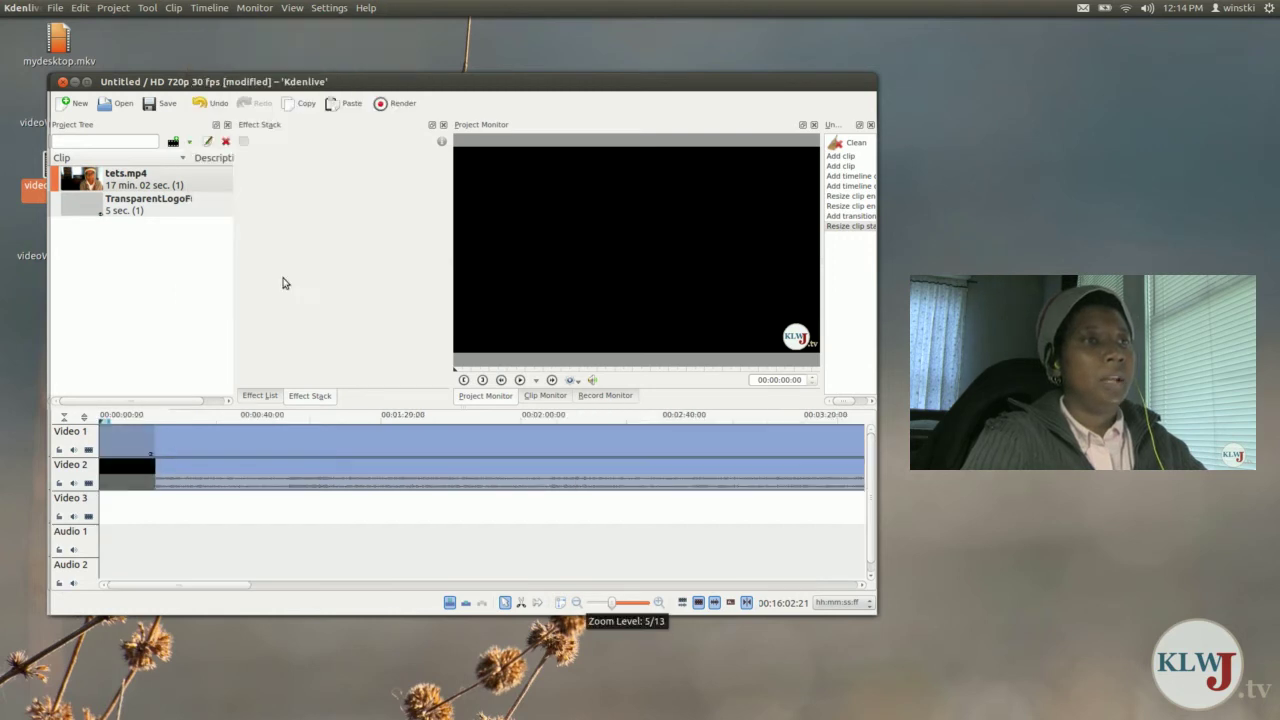
{"action": "left_click", "coordinate": [210, 8]}
{"action": "left_click", "coordinate": [257, 290]}
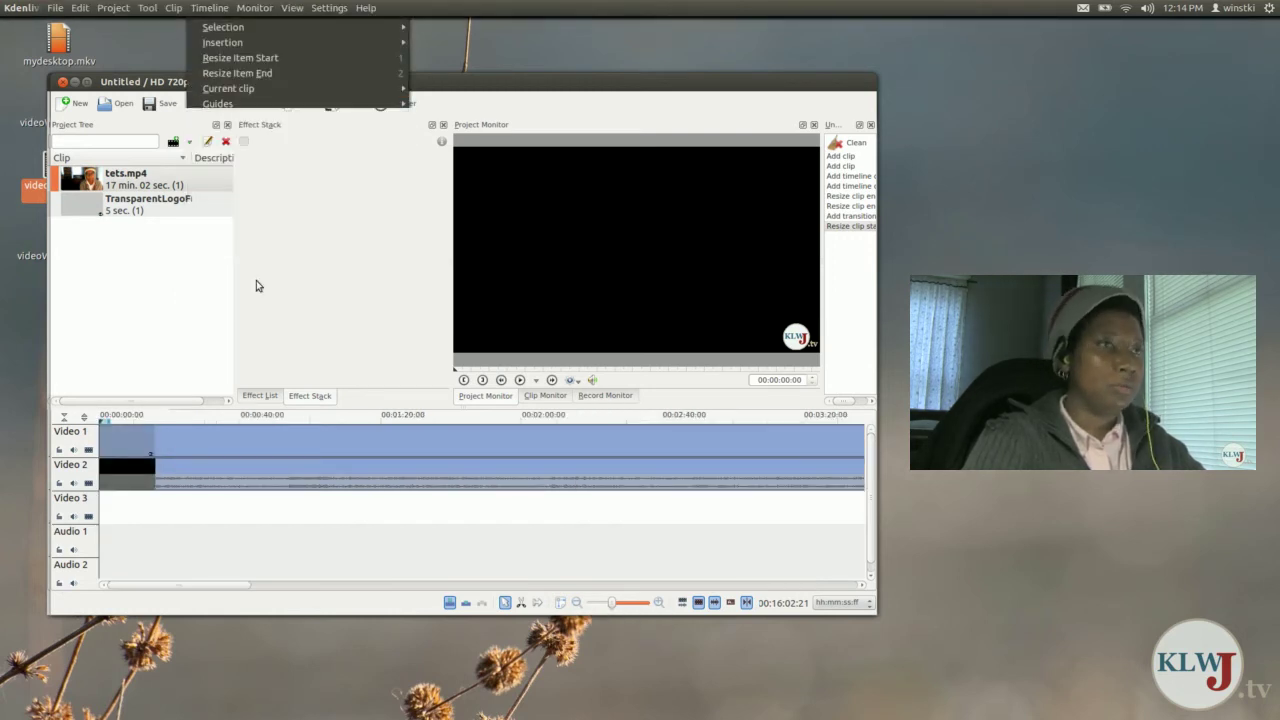
Zoom out to twenty minutes and extend the Composite transition to the track start.
{"action": "left_click", "coordinate": [210, 8]}
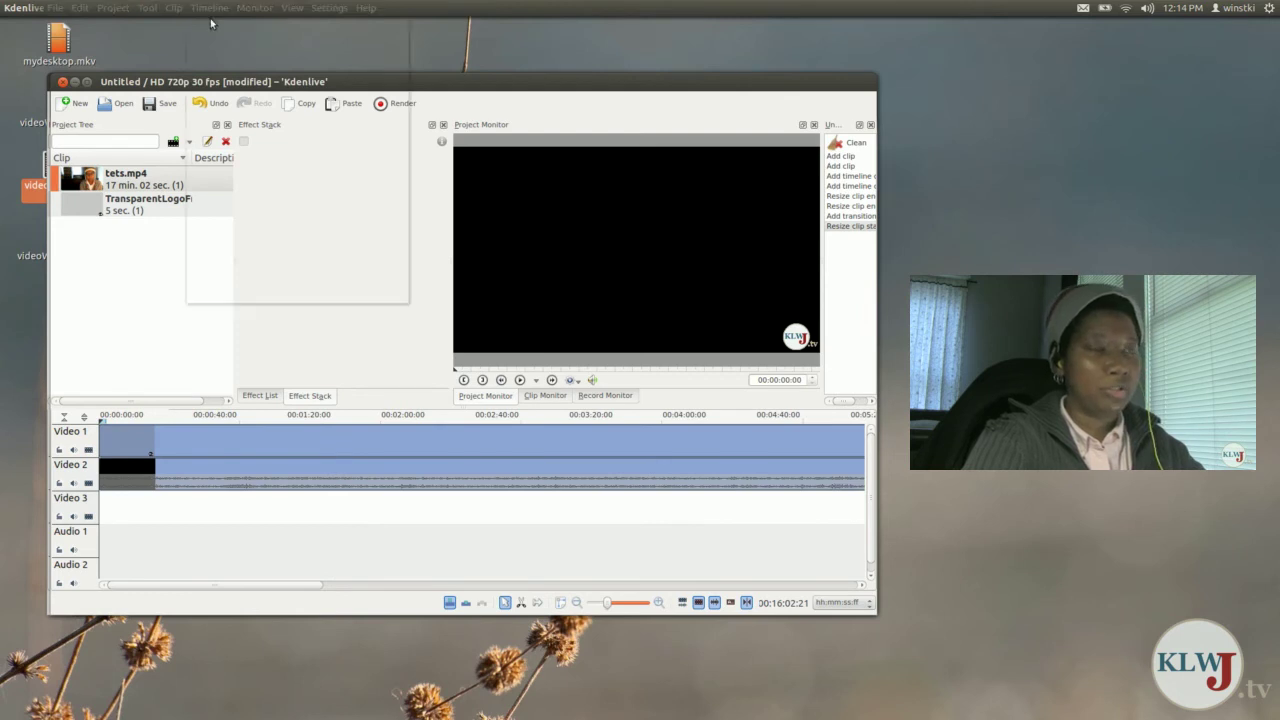
{"action": "left_click", "coordinate": [225, 277]}
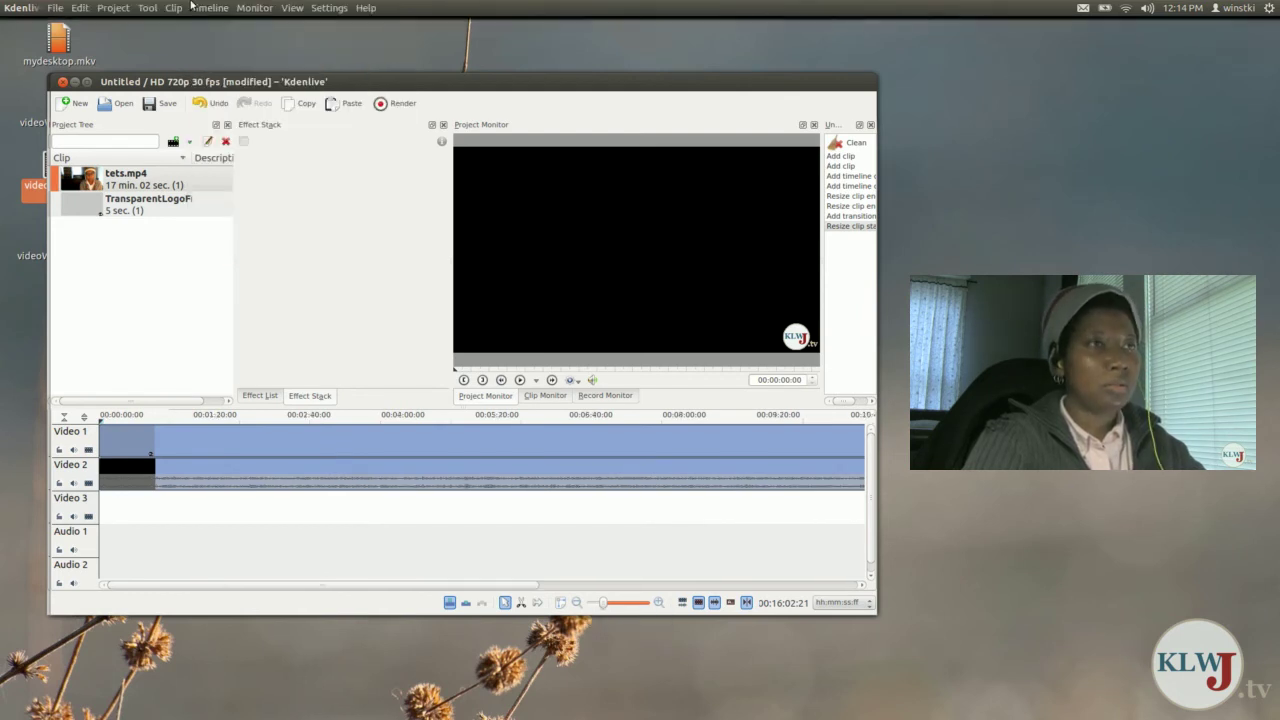
{"action": "left_click", "coordinate": [210, 8]}
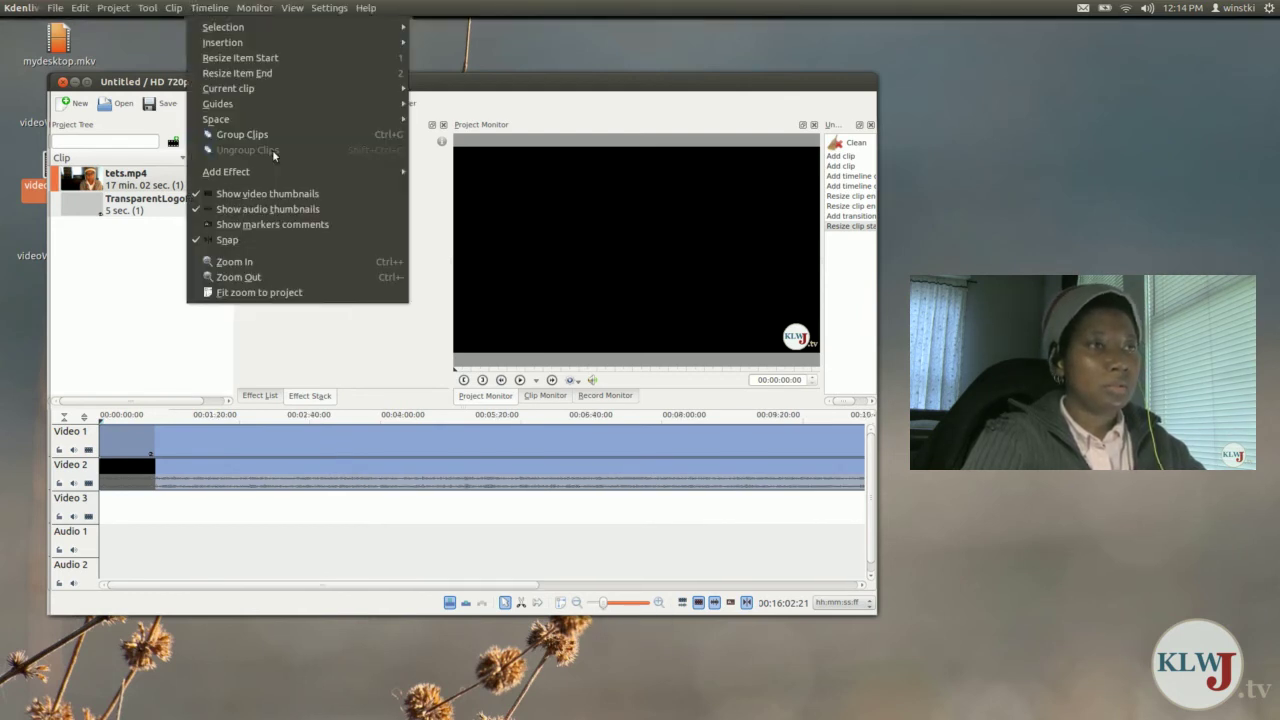
{"action": "left_click", "coordinate": [238, 277]}
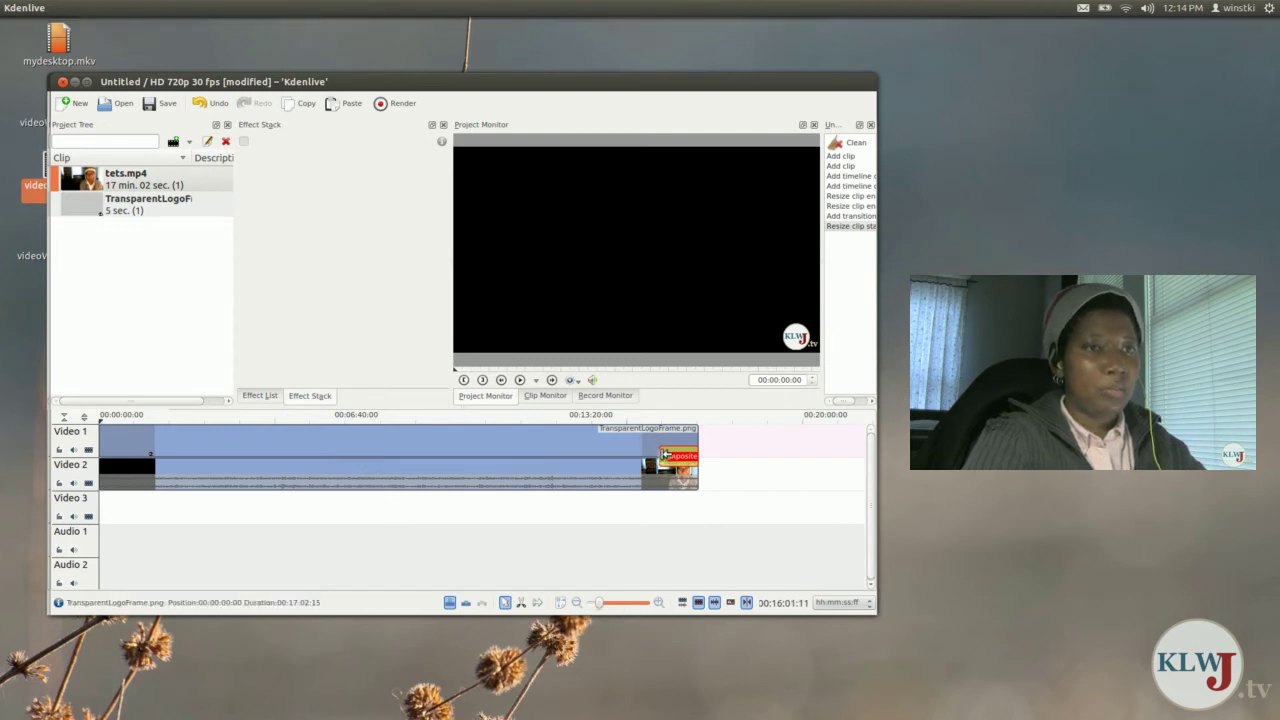
{"action": "left_click_drag", "start_coordinate": [666, 456], "coordinate": [99, 443]}
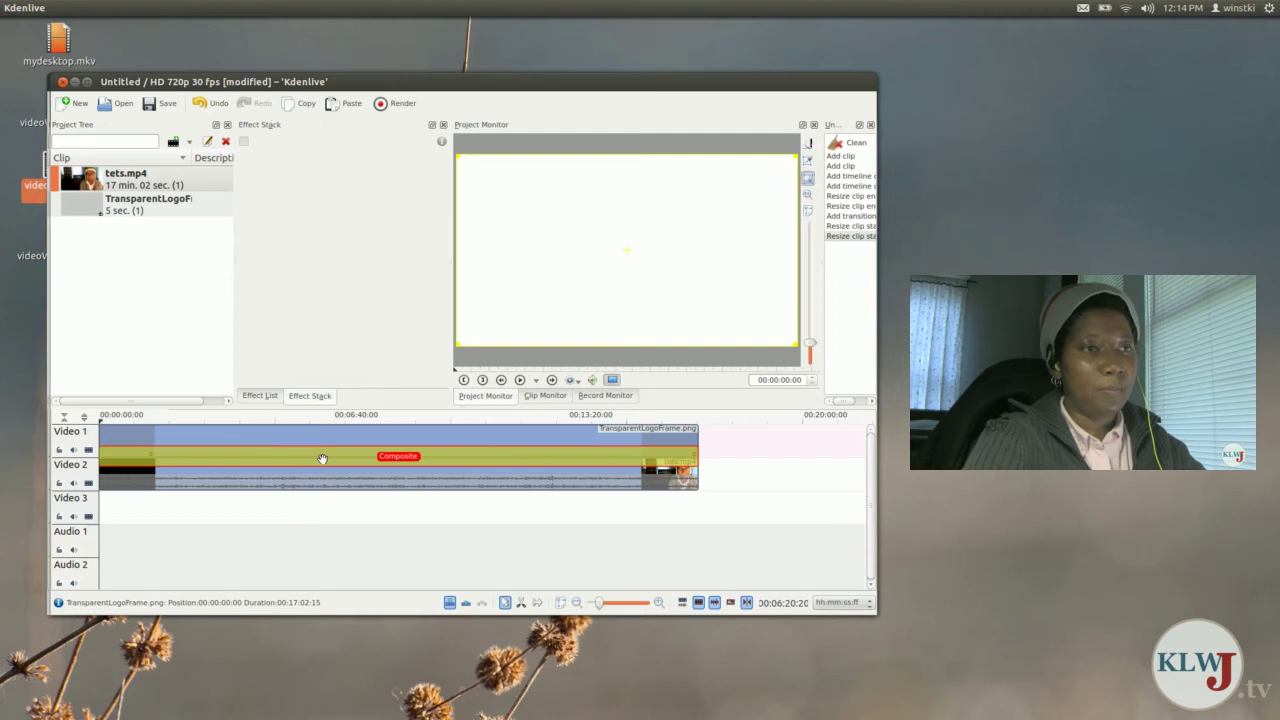
{"action": "left_click", "coordinate": [398, 477]}
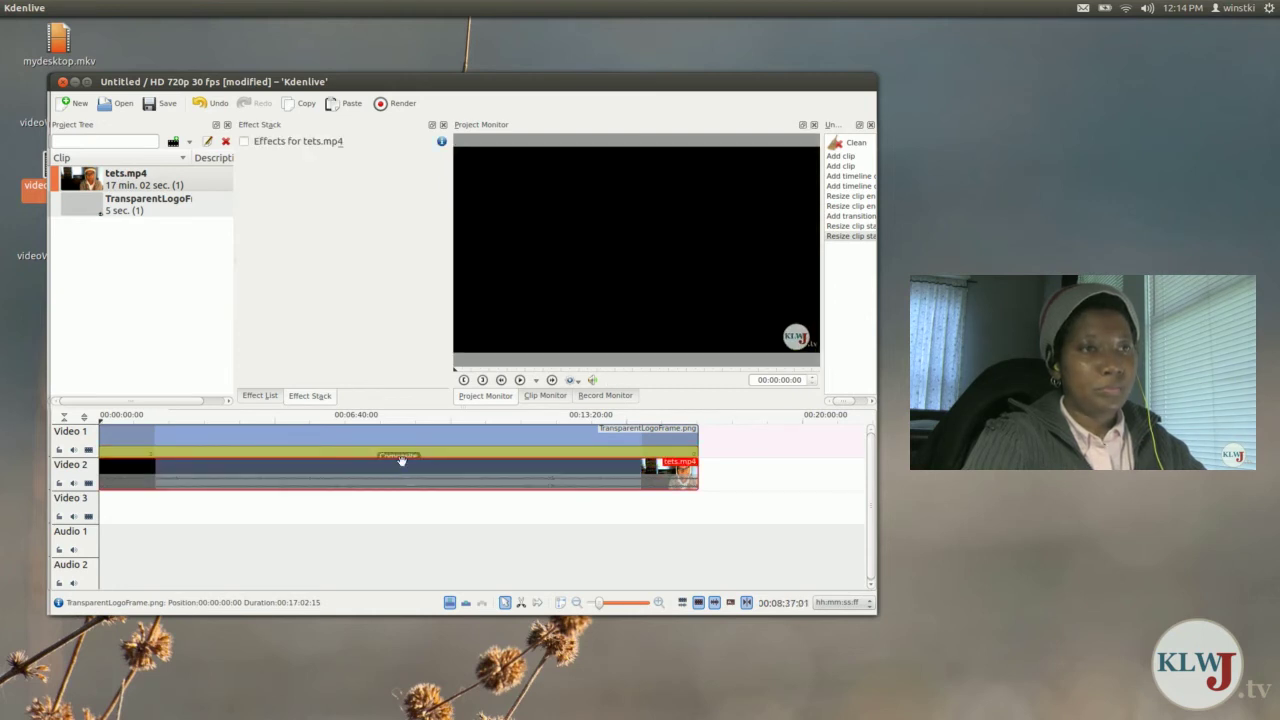
{"action": "left_click", "coordinate": [400, 456]}
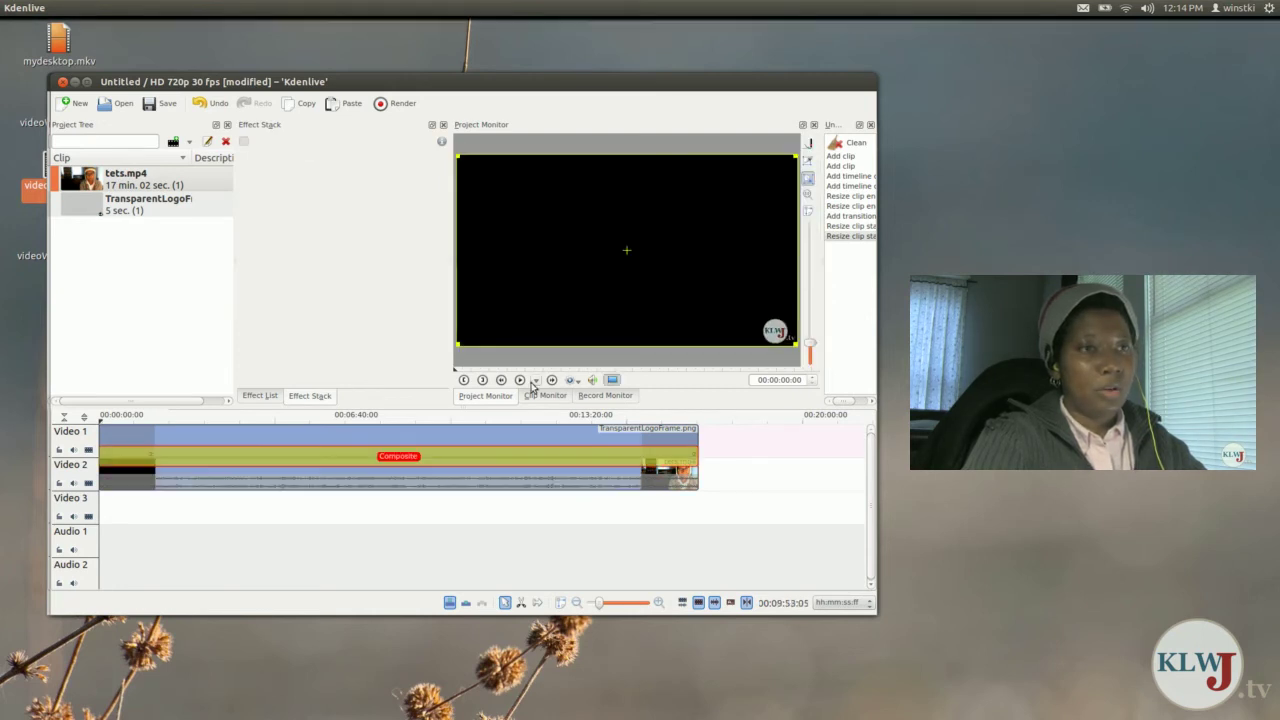
{"action": "left_click", "coordinate": [551, 478]}
{"action": "left_click", "coordinate": [510, 453]}
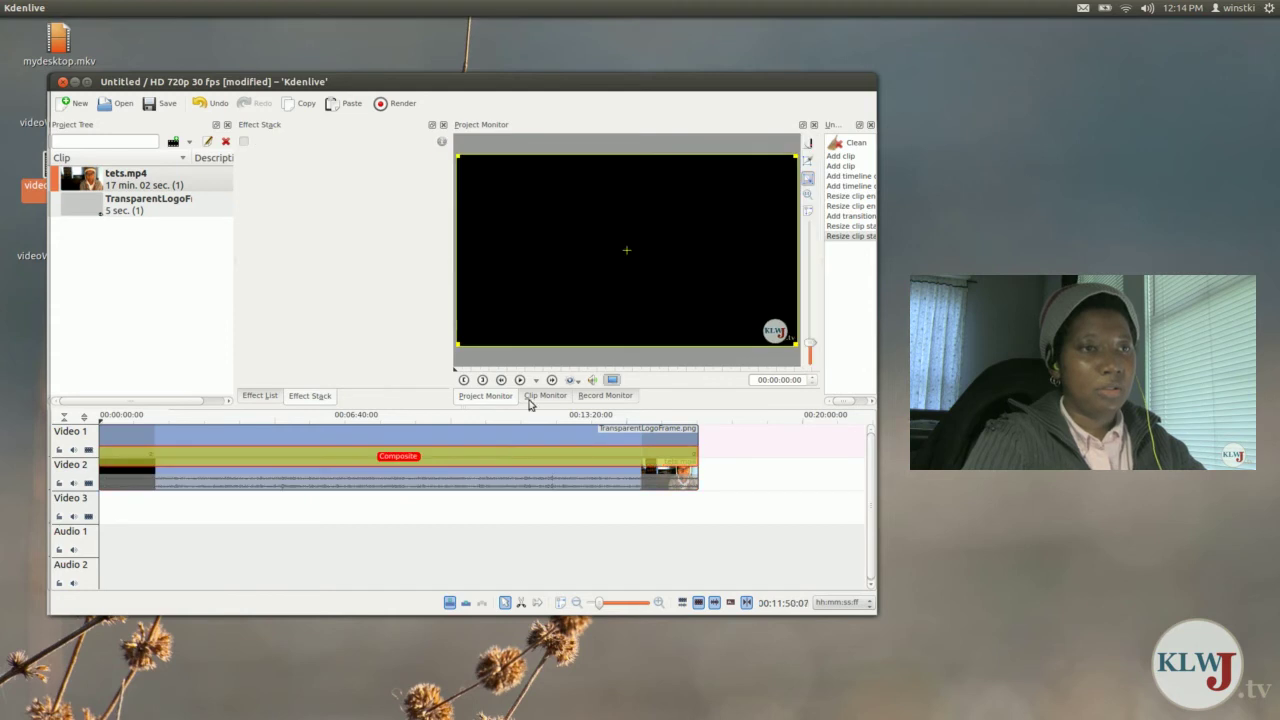
Preview the KLWJ watermark playback in the Project Monitor, then open the Rendering dialog.
{"action": "left_click", "coordinate": [521, 380]}
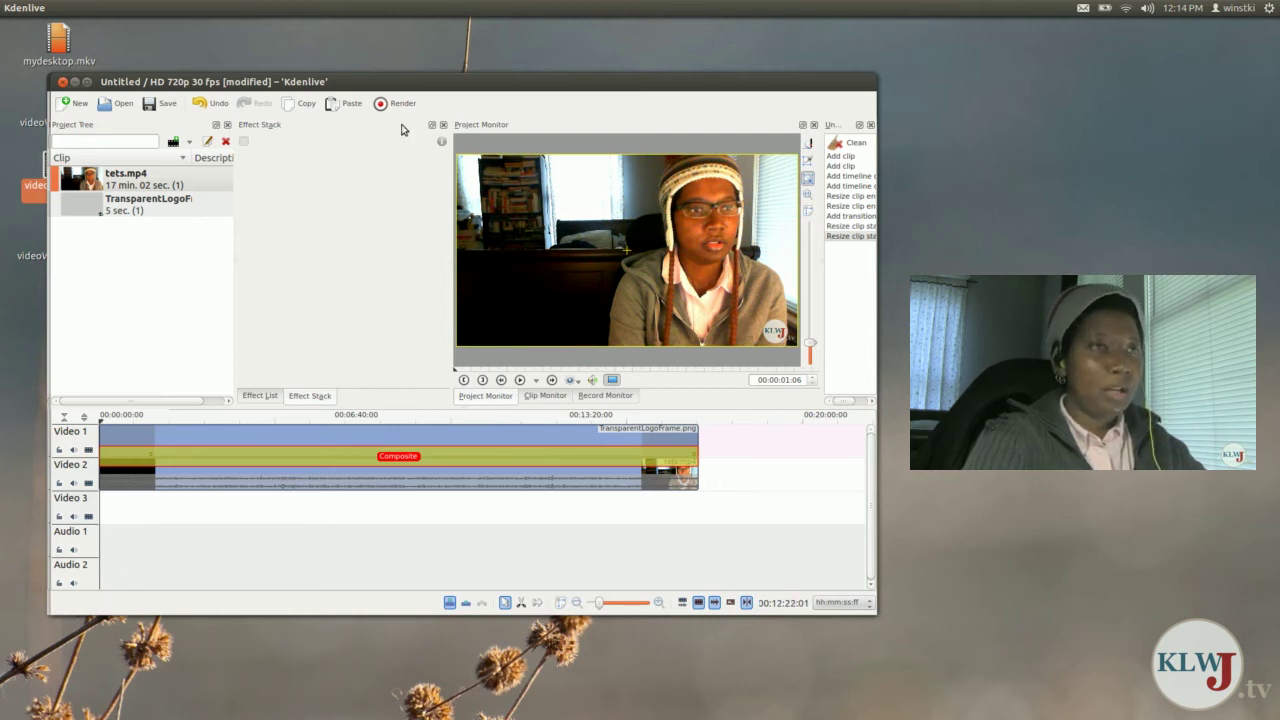
{"action": "left_click", "coordinate": [400, 108]}
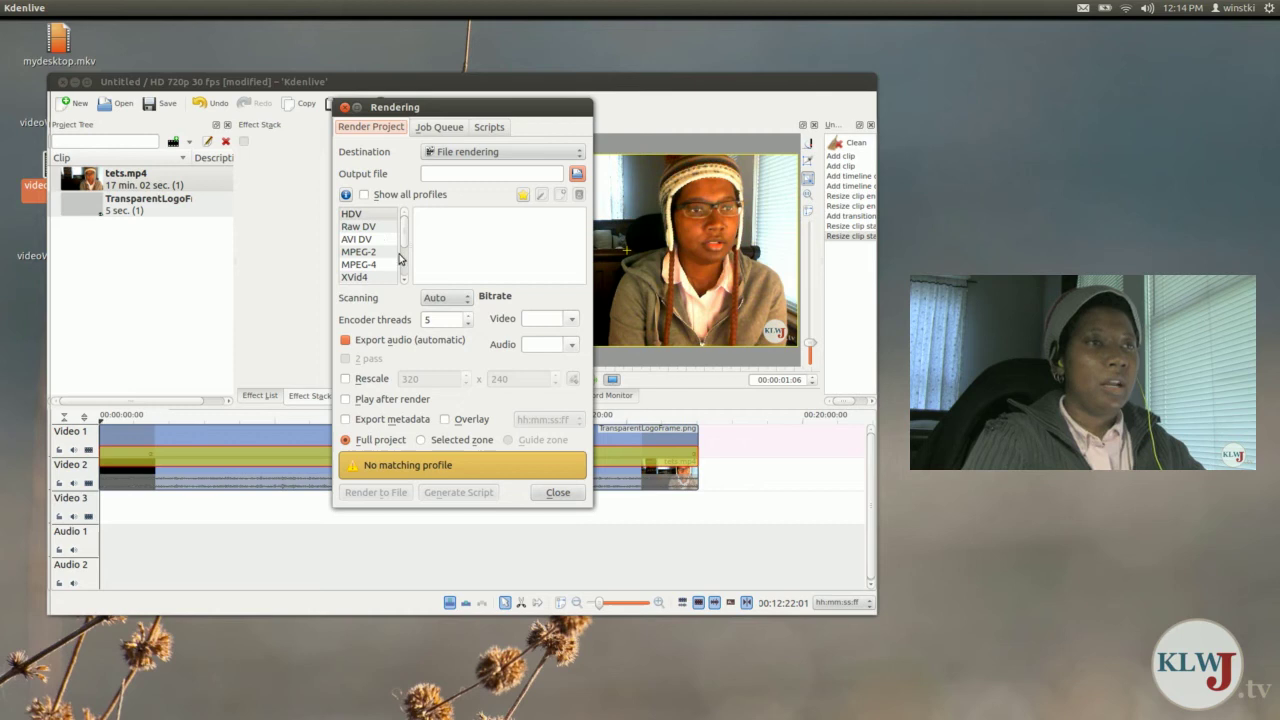
Choose H.264 with video bitrate 6000 and audio bitrate 192, then close the settings.
{"action": "scroll", "coordinate": [400, 245], "scroll_direction": "down", "scroll_amount": 2}
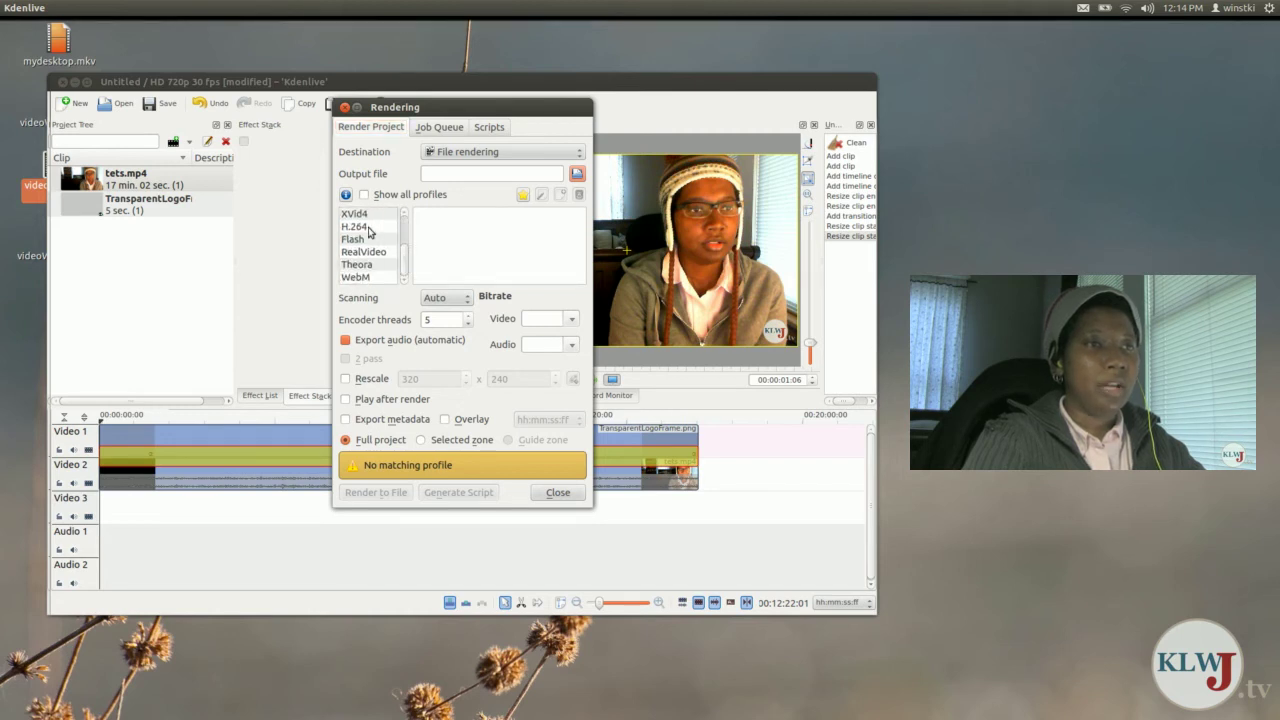
{"action": "left_click", "coordinate": [369, 227]}
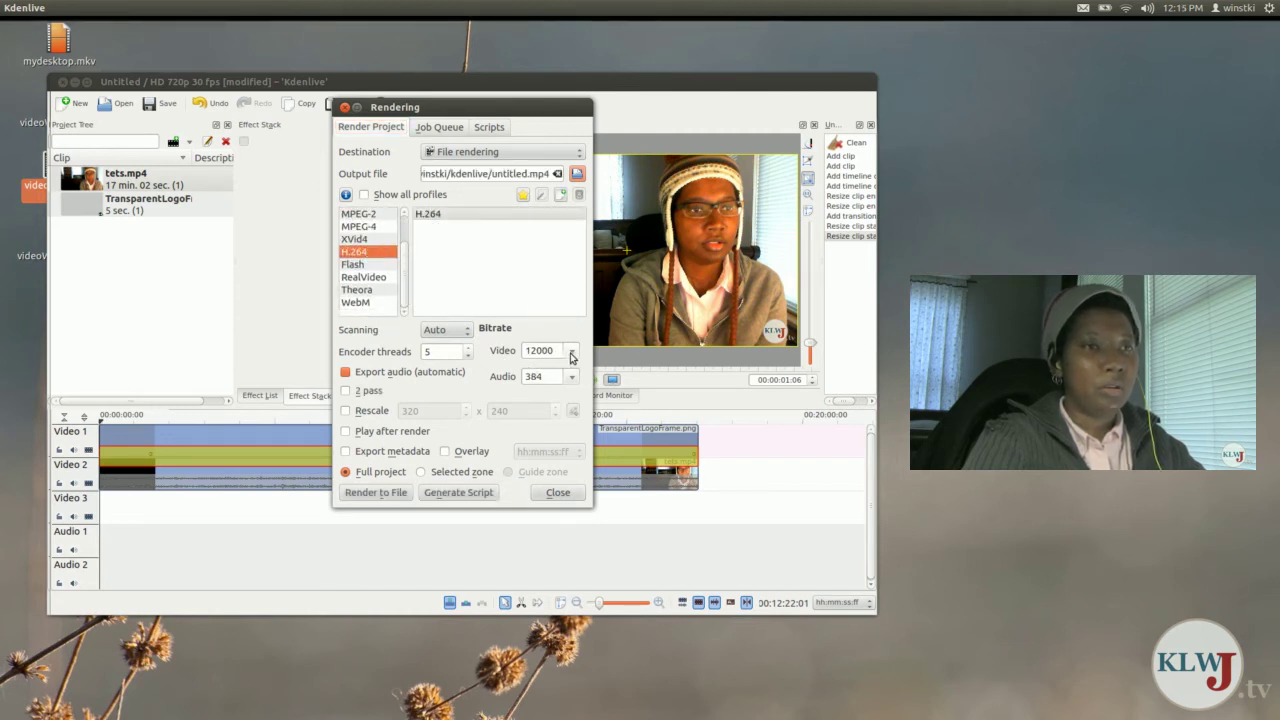
{"action": "left_click", "coordinate": [573, 351]}
{"action": "left_click", "coordinate": [552, 310]}
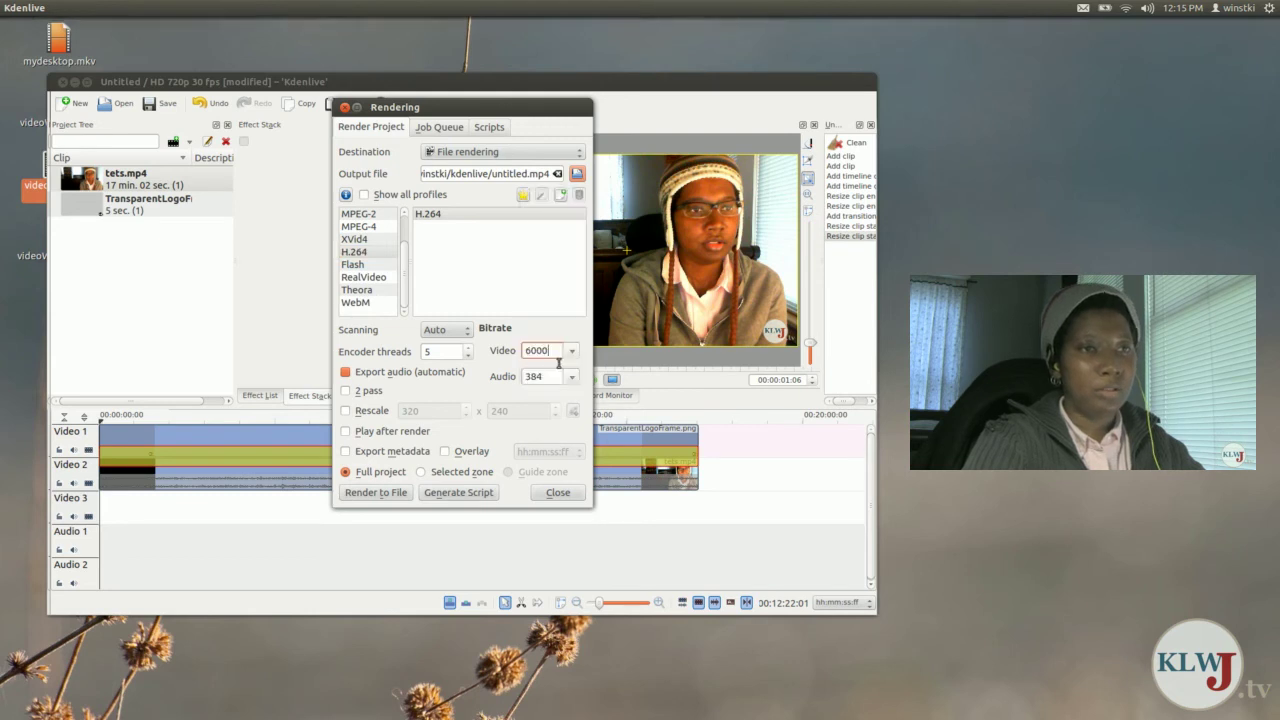
{"action": "left_click", "coordinate": [572, 376]}
{"action": "left_click", "coordinate": [554, 352]}
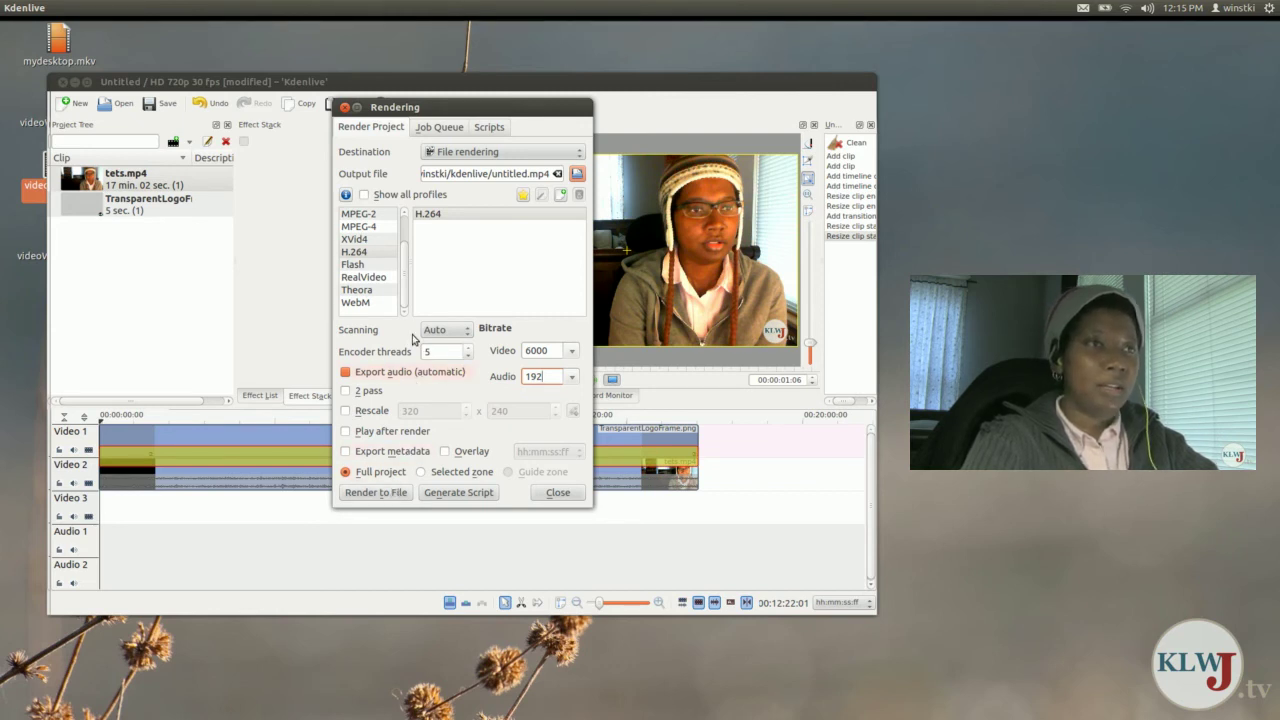
{"action": "left_click", "coordinate": [345, 108]}
Play logoTest.mp4 in Movie Player to 0:12 to check the watermark, then minimise it.
{"action": "mouse_move", "coordinate": [3, 376]}
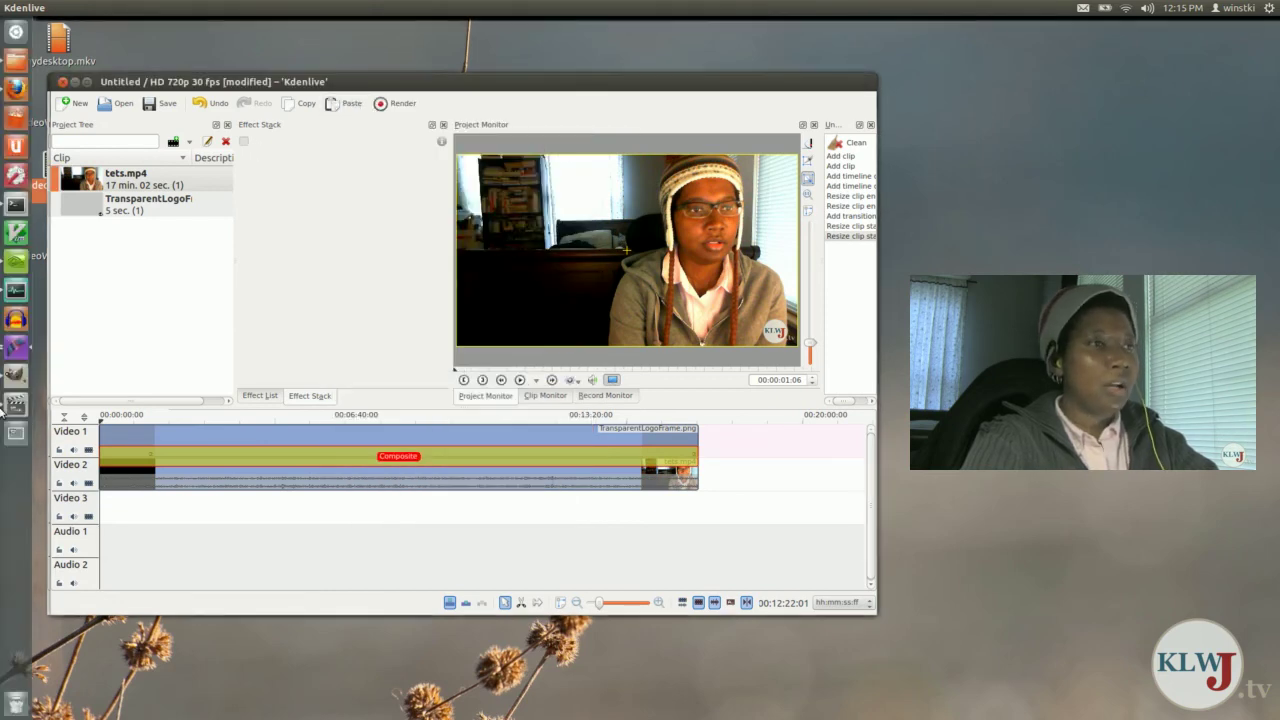
{"action": "left_click", "coordinate": [15, 403]}
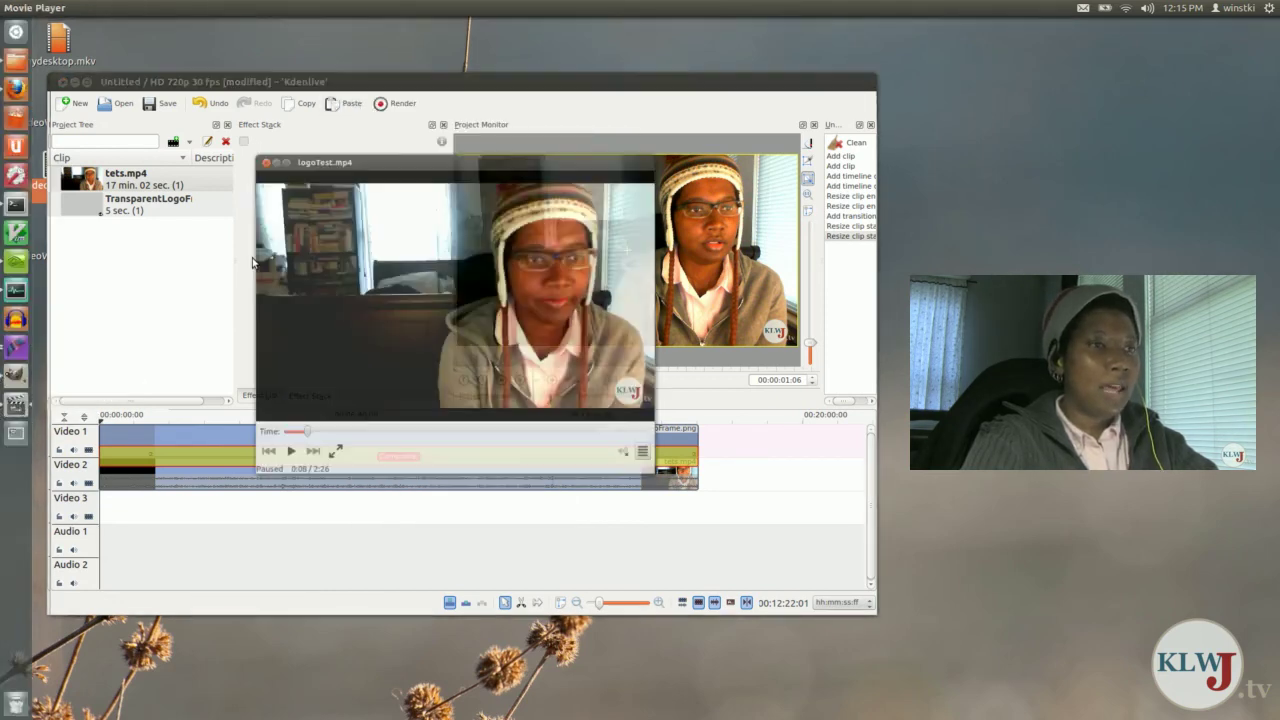
{"action": "left_click_drag", "start_coordinate": [421, 133], "coordinate": [445, 132]}
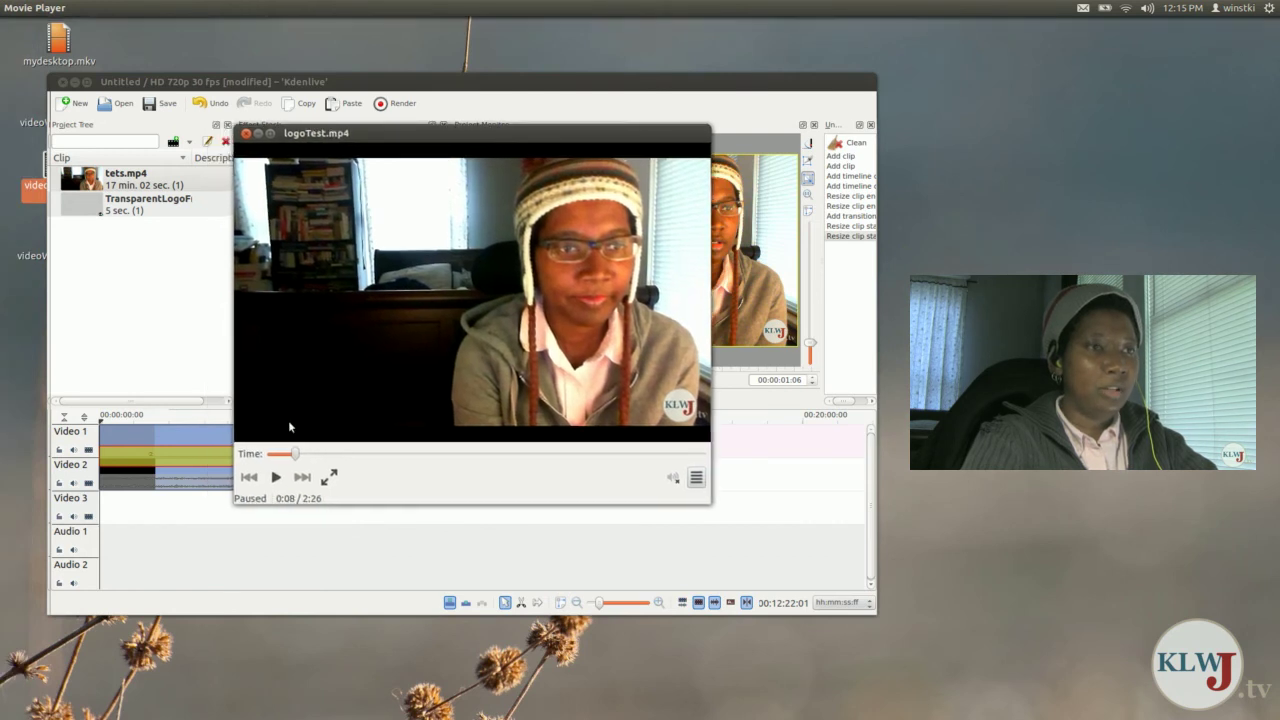
{"action": "left_click", "coordinate": [277, 477]}
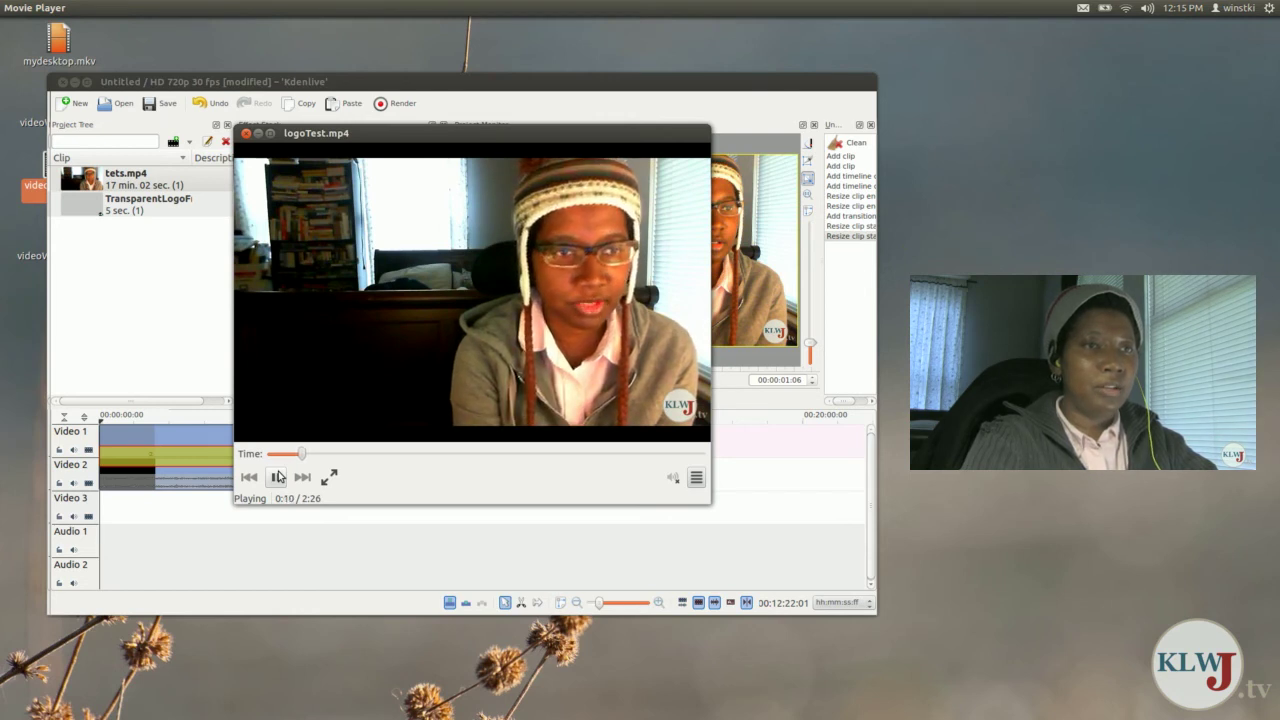
{"action": "left_click", "coordinate": [279, 477]}
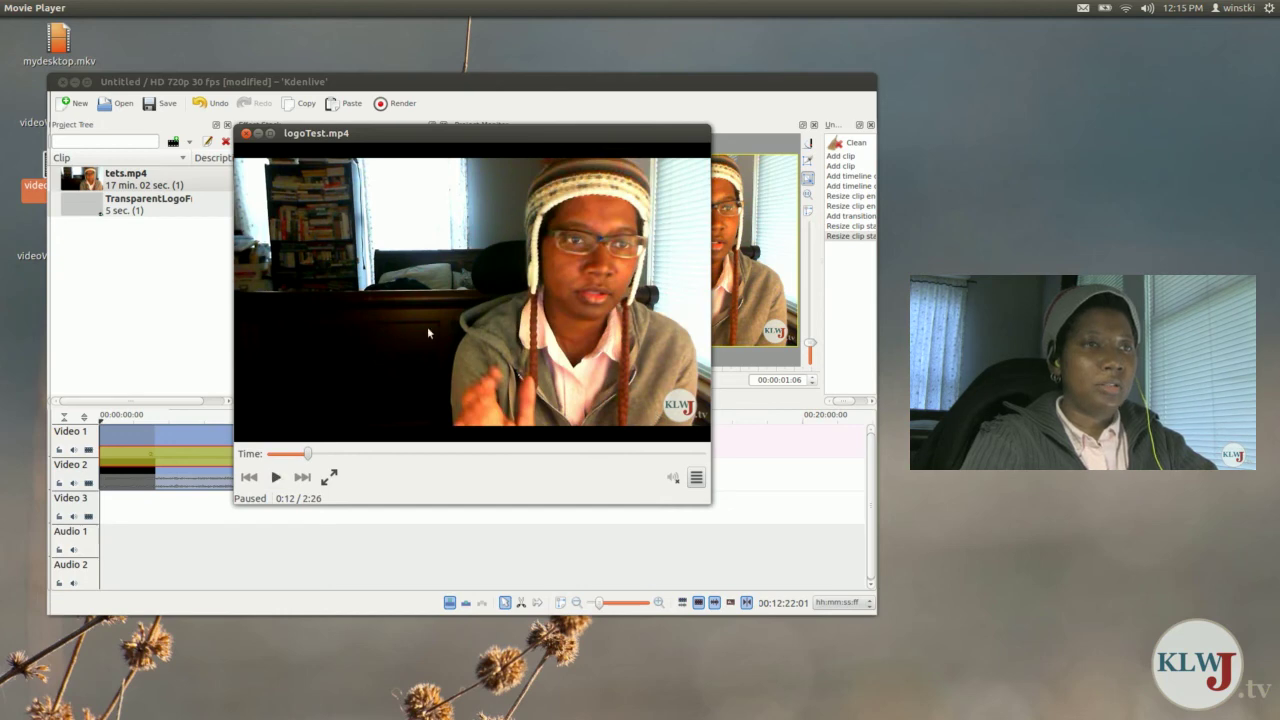
{"action": "left_click", "coordinate": [259, 135]}
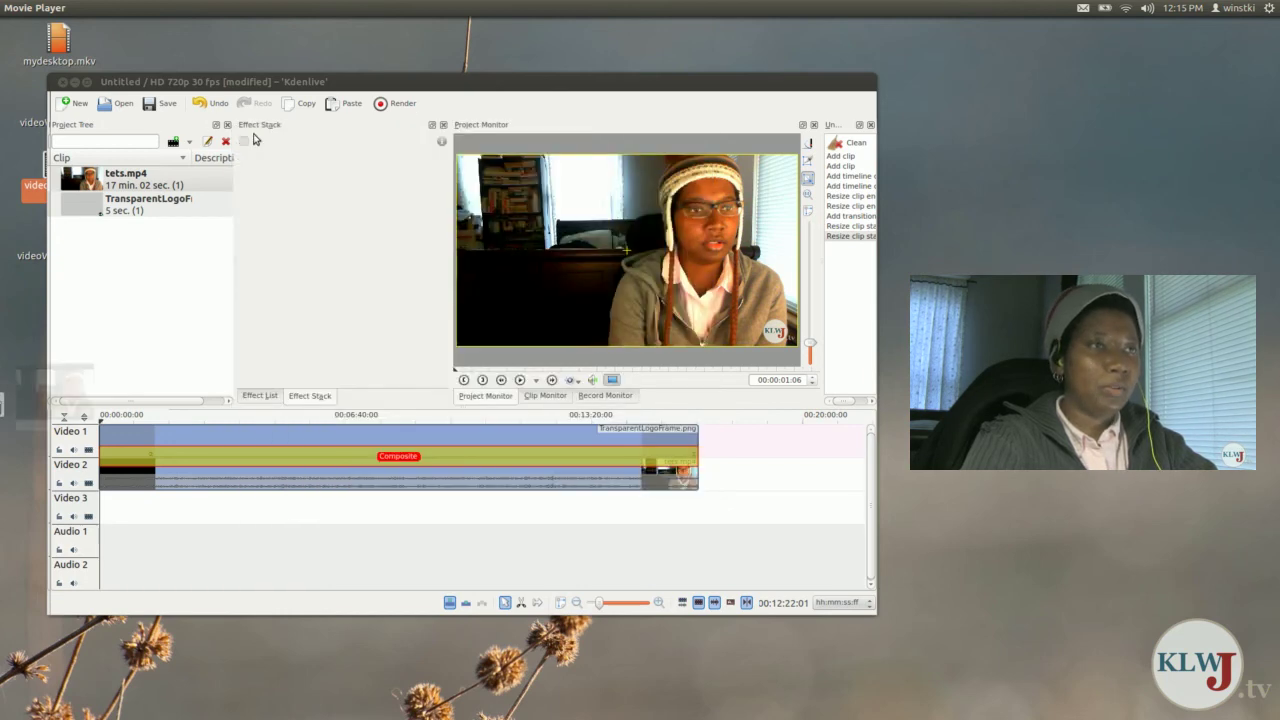
Close the Untitled Kdenlive window and nudge the watermarkTest1 window upward.
{"action": "left_click_drag", "start_coordinate": [84, 82], "coordinate": [73, 89]}
{"action": "left_click", "coordinate": [59, 89]}
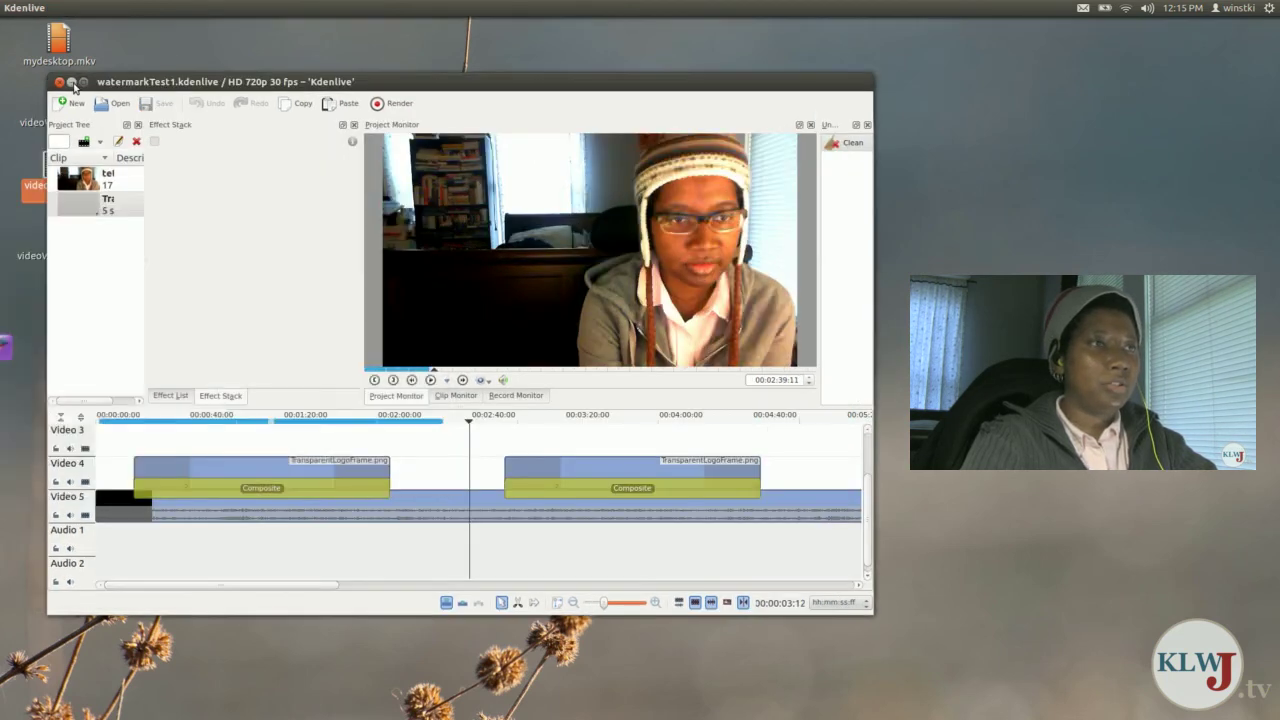
{"action": "left_click_drag", "start_coordinate": [181, 82], "coordinate": [180, 64]}
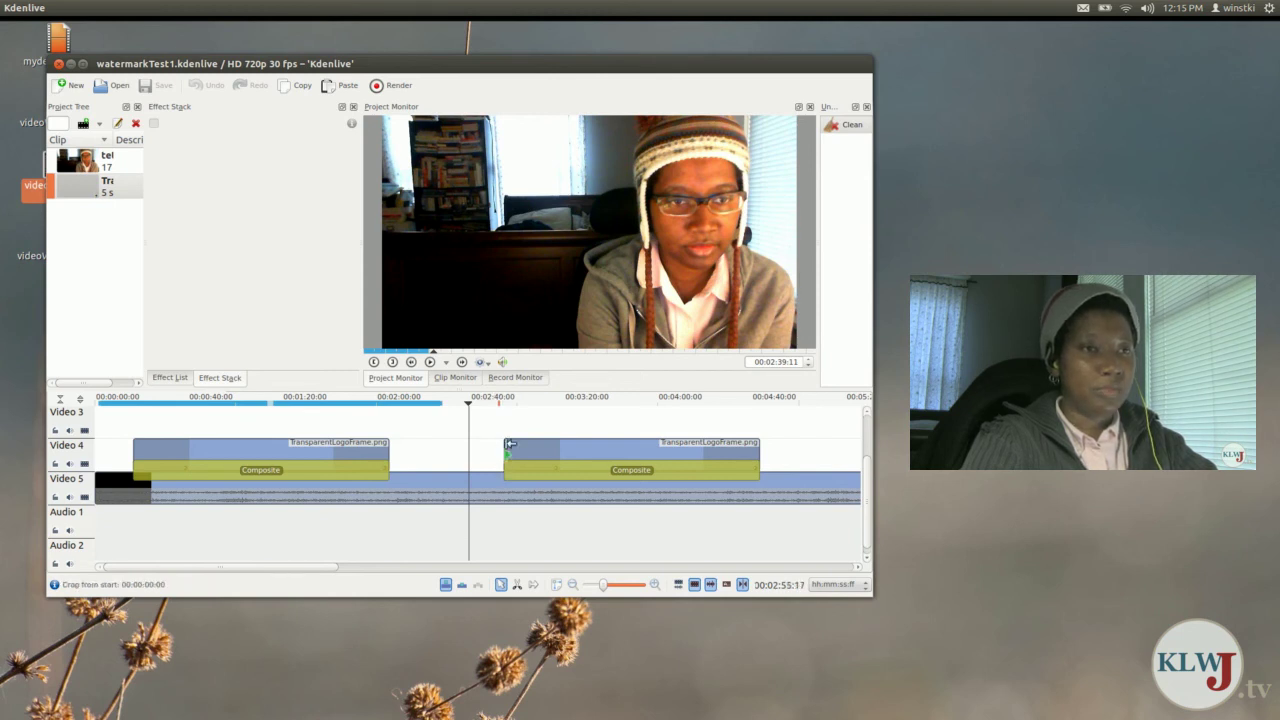
Play watermarkTest1 from about 2:52 and stop once the KLWJ logo appears.
{"action": "left_click", "coordinate": [498, 403]}
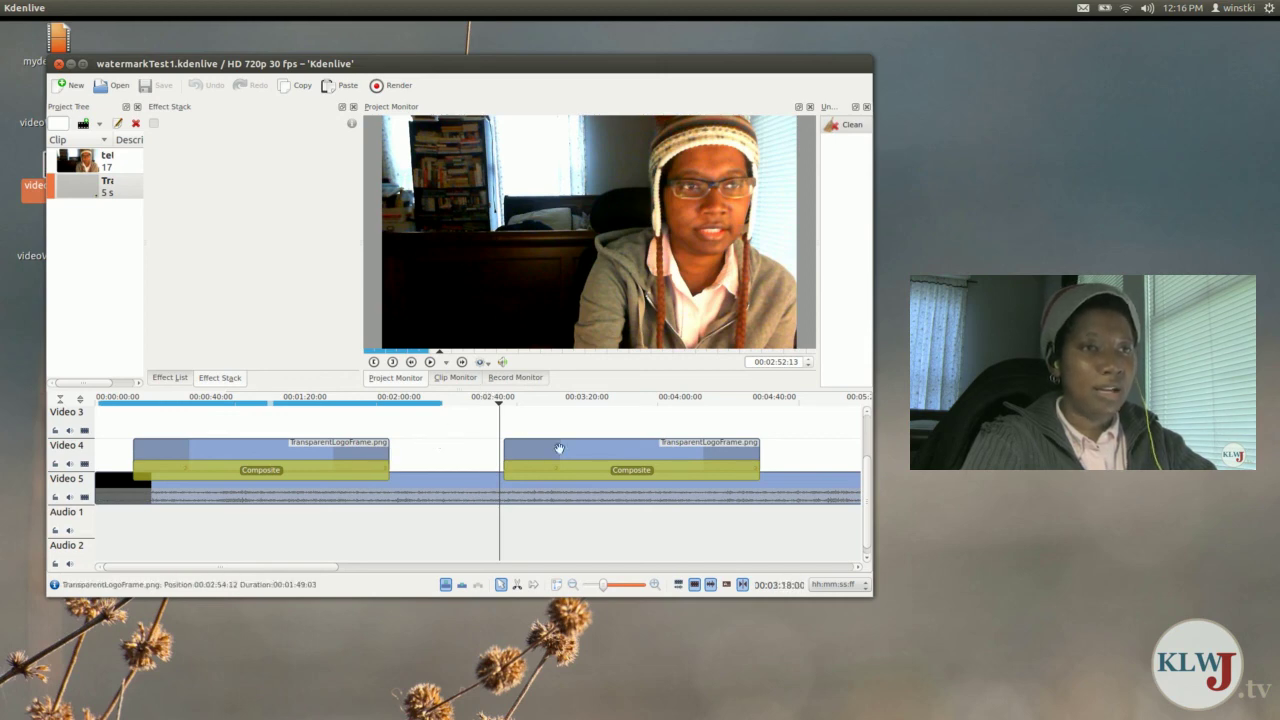
{"action": "left_click", "coordinate": [430, 364]}
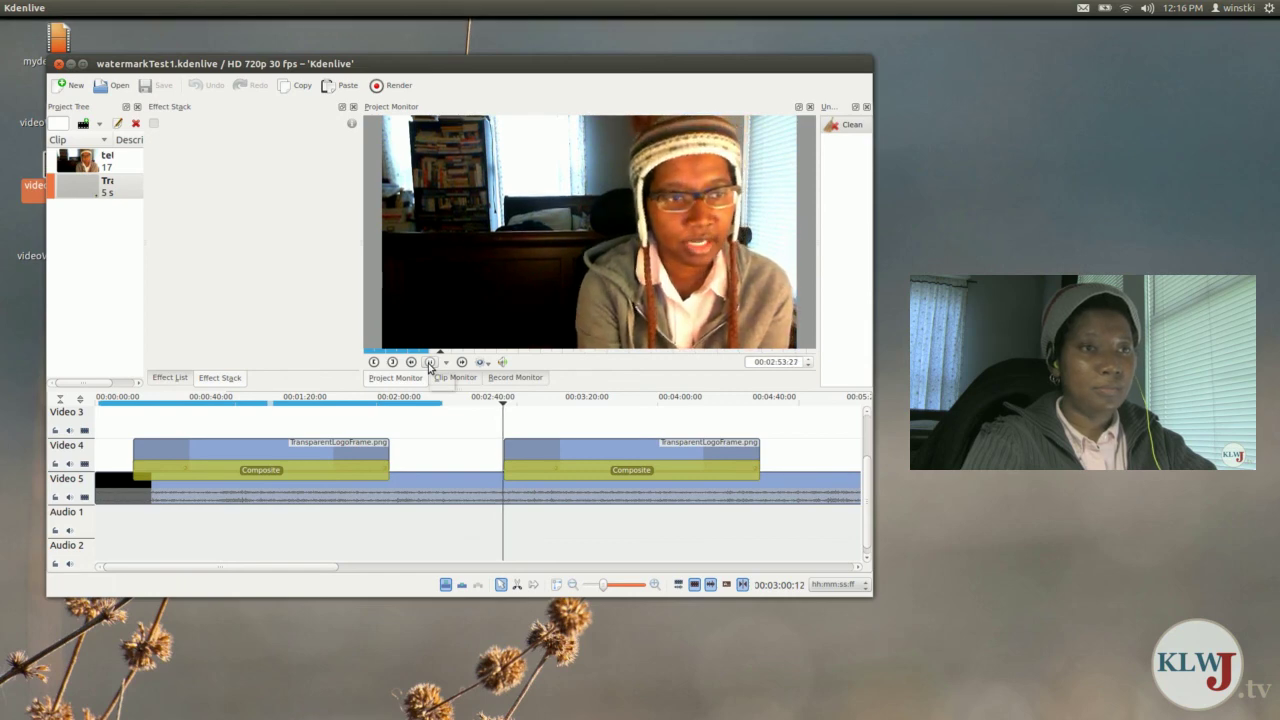
{"action": "left_click", "coordinate": [430, 362]}
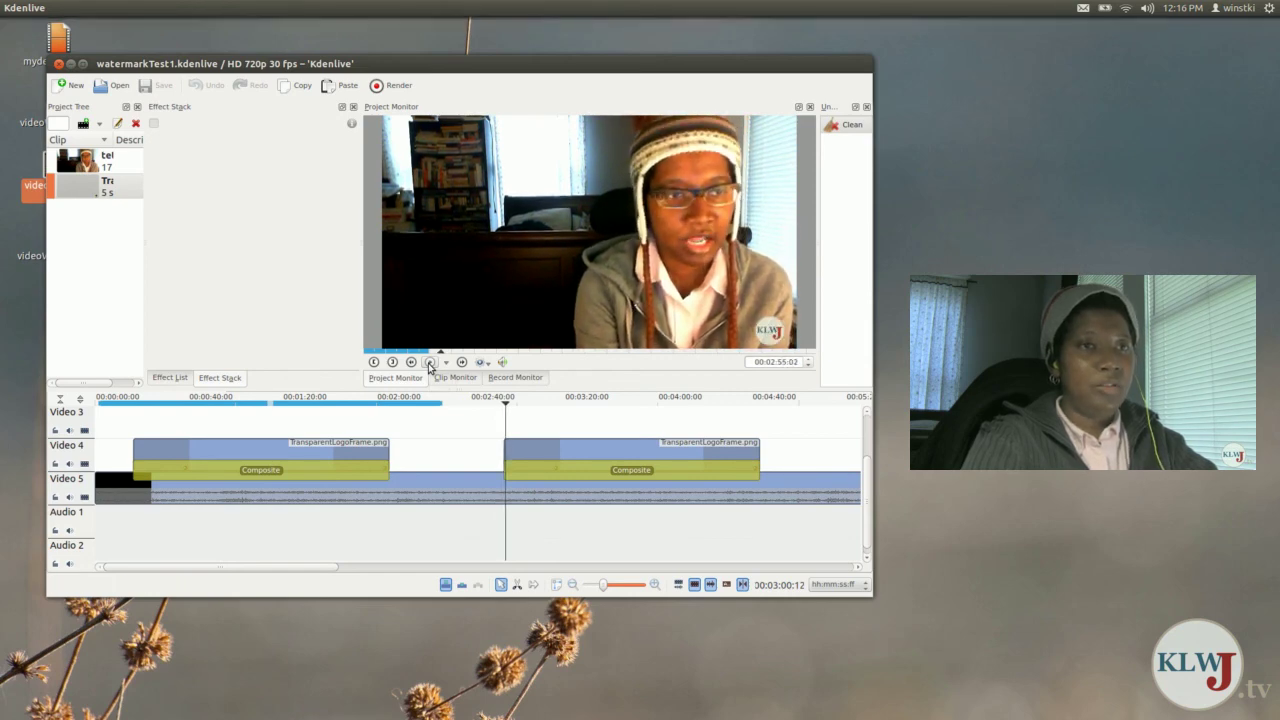